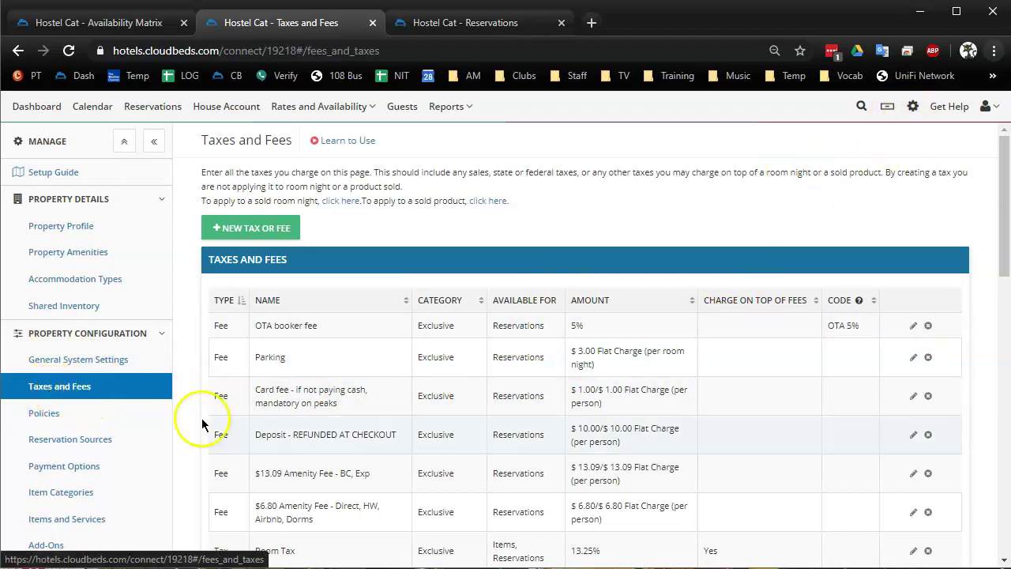
Step: Look through the property's configured taxes and fees, checking each entry's category, availability and amount
scroll(383, 443, "down", 1)
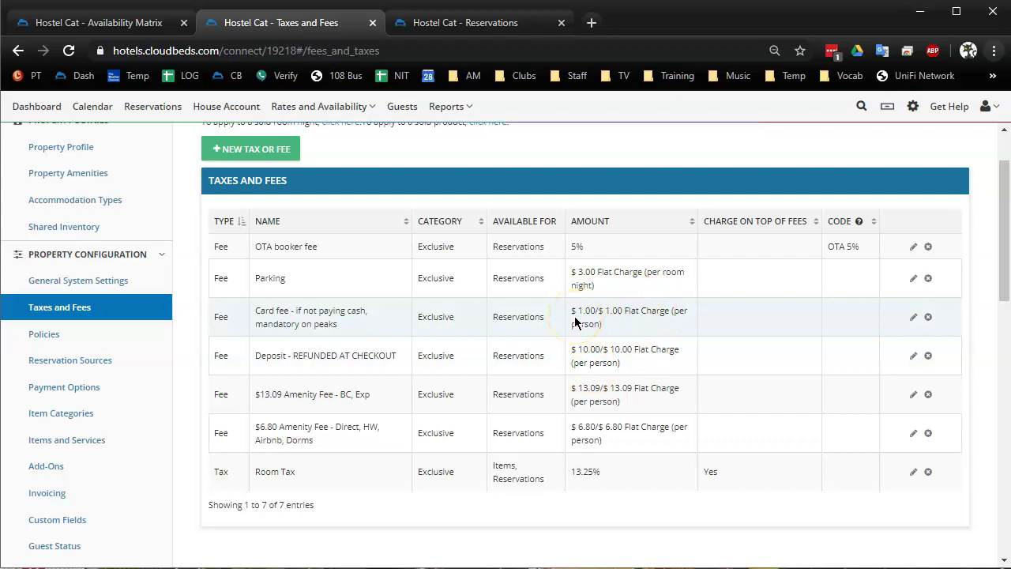
scroll(119, 384, "up", 1)
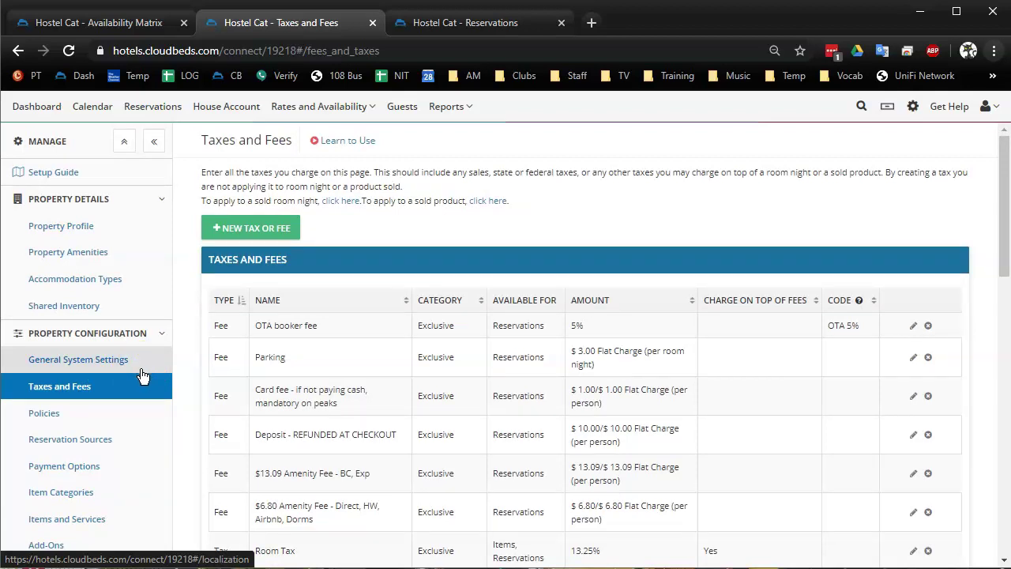
Step: Open the third-party reservation sources and find the Hostelworld & Hostelbookers entry
scroll(142, 376, "down", 1)
left_click(68, 365)
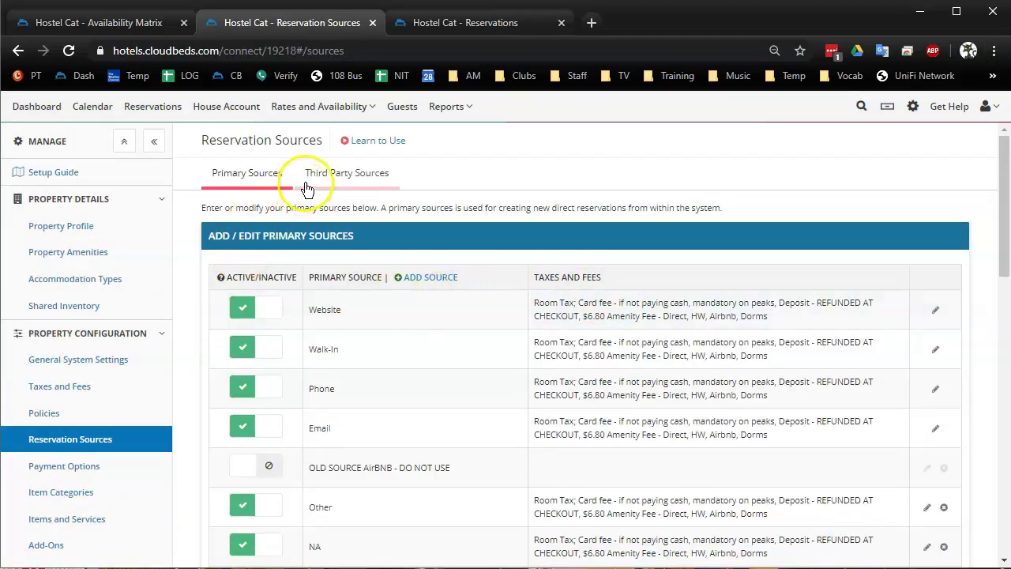
left_click(339, 175)
scroll(583, 282, "down", 7)
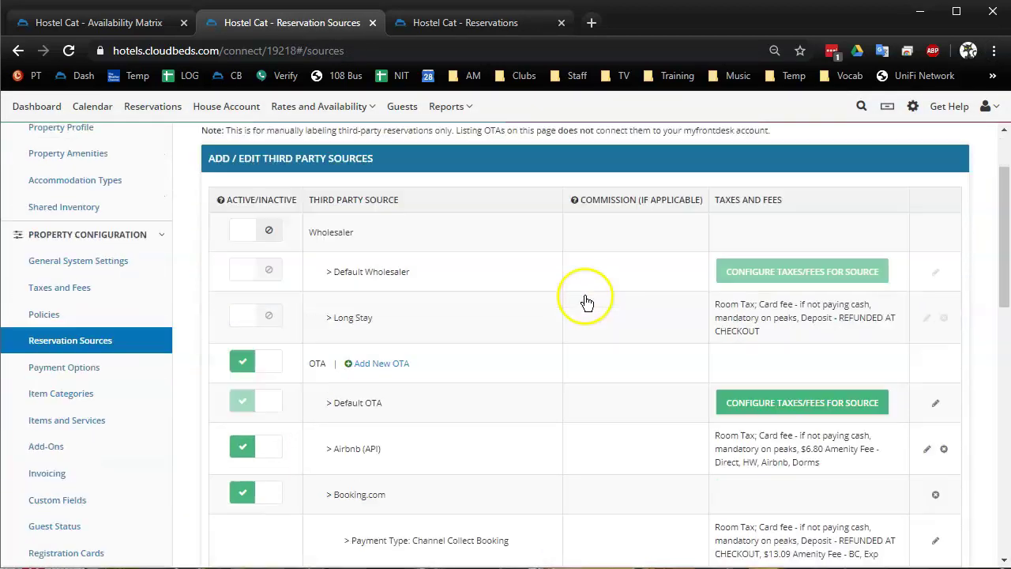
scroll(581, 305, "down", 2)
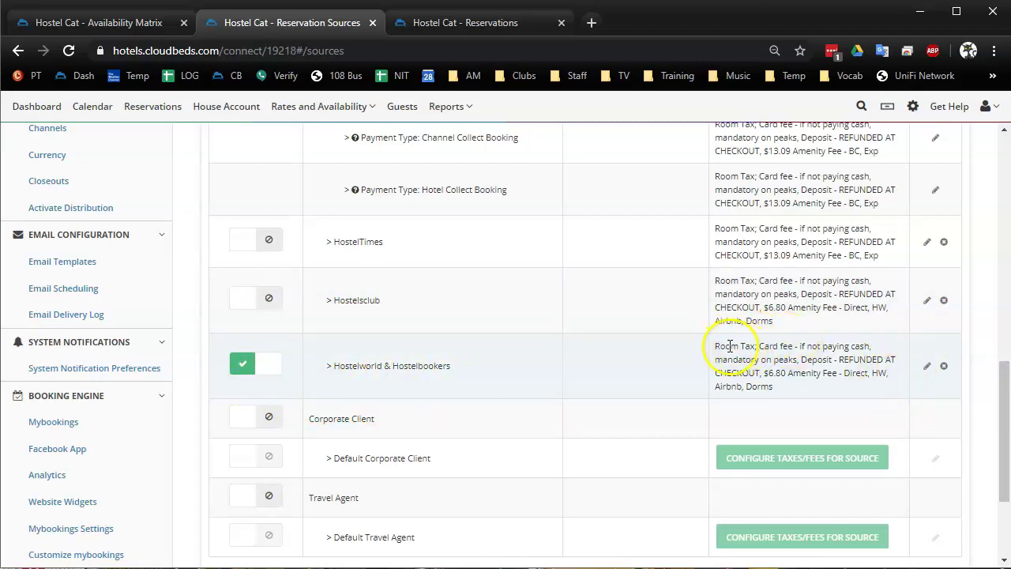
Step: Examine the taxes and fees assigned to Hostelworld & Hostelbookers, including the card fee, deposit and amenity fee
left_click_drag(716, 345, 836, 359)
left_click(772, 343)
double_click(771, 343)
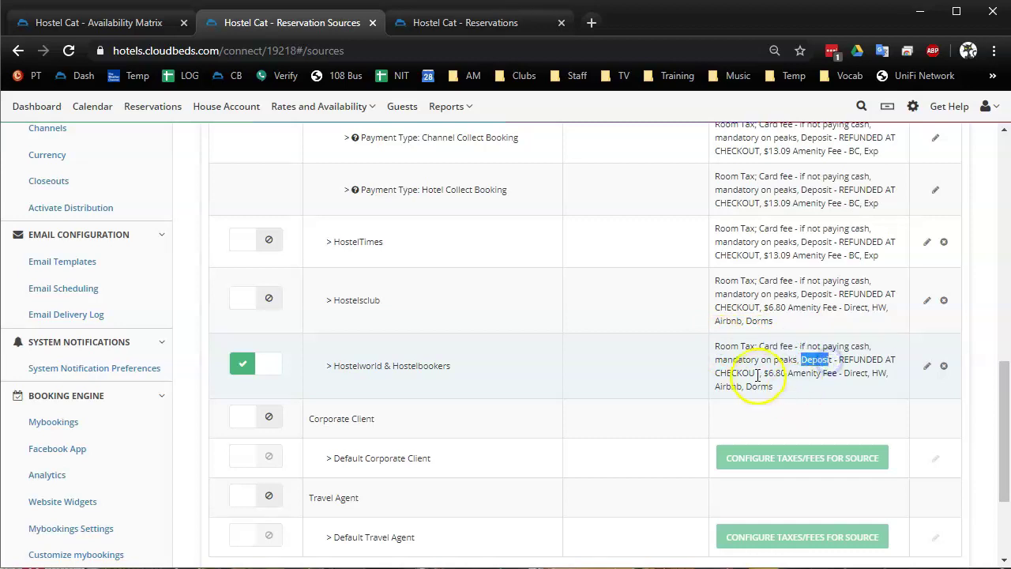
left_click_drag(769, 373, 814, 370)
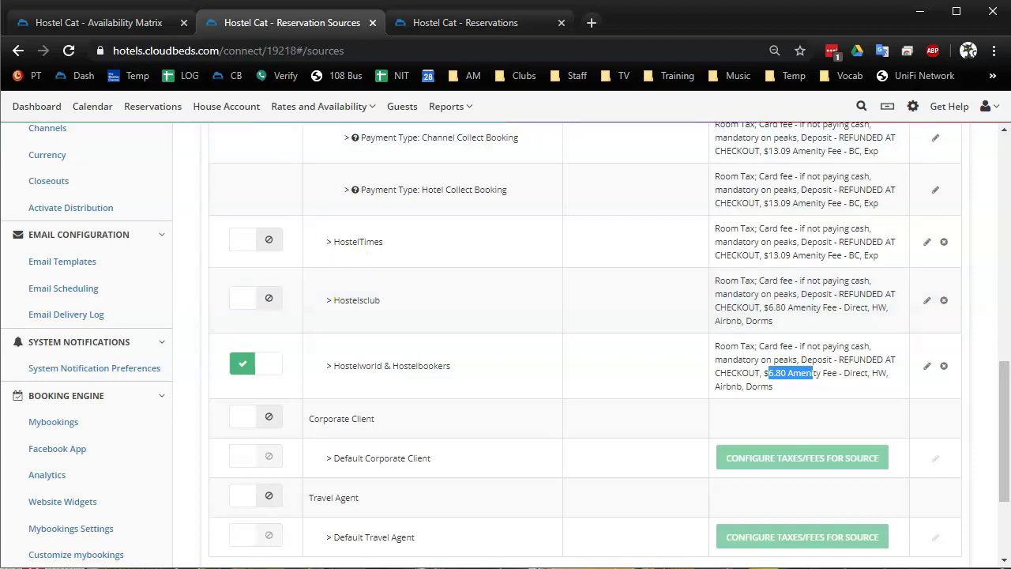
Step: Switch to the Availability Matrix and review the nightly rates for each room type
left_click(105, 22)
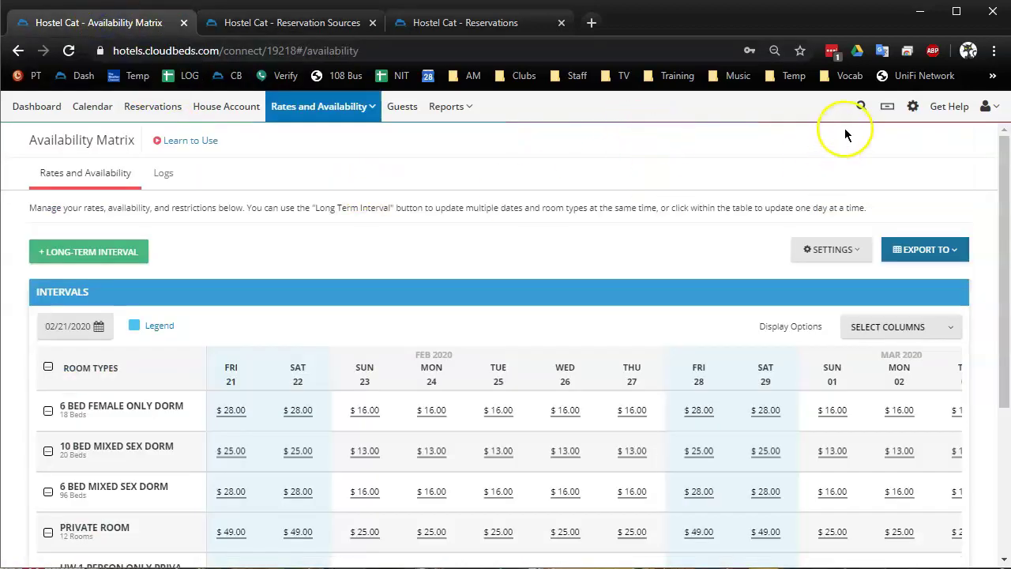
left_click(348, 113)
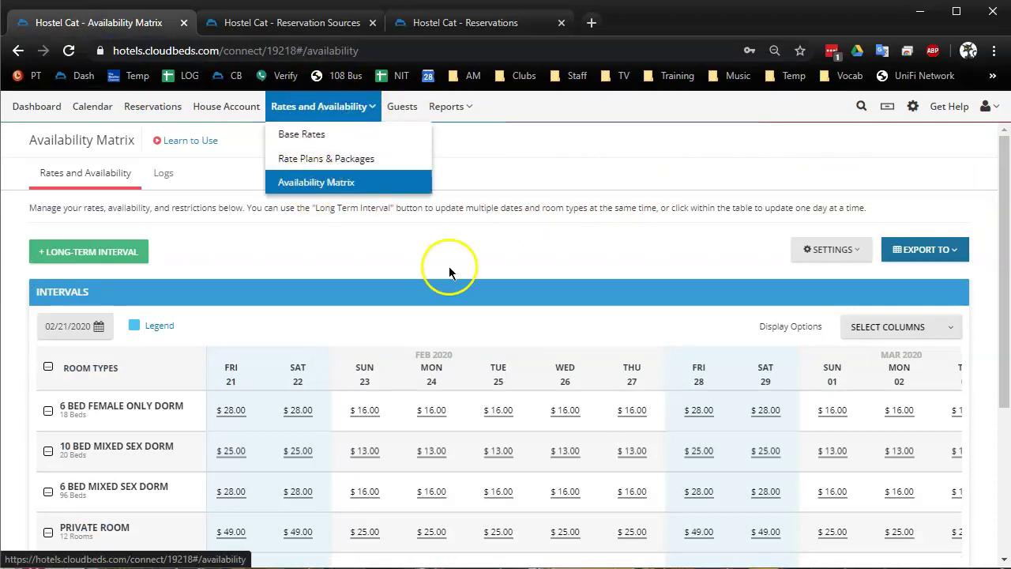
scroll(409, 331, "down", 1)
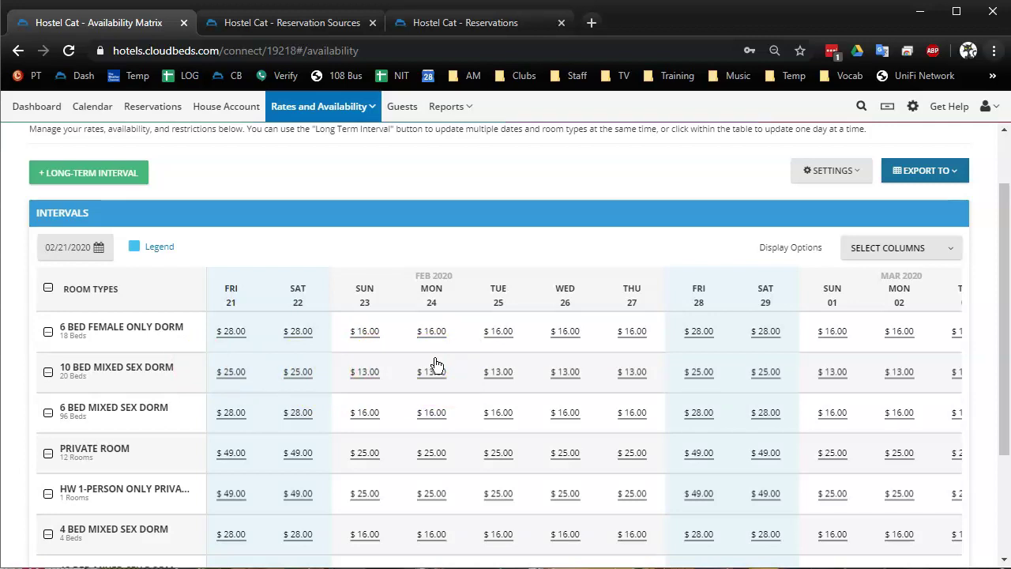
Step: Display all optional columns in the Availability Matrix and examine the dorms' allotments, remaining inventory and stay restrictions
left_click(922, 251)
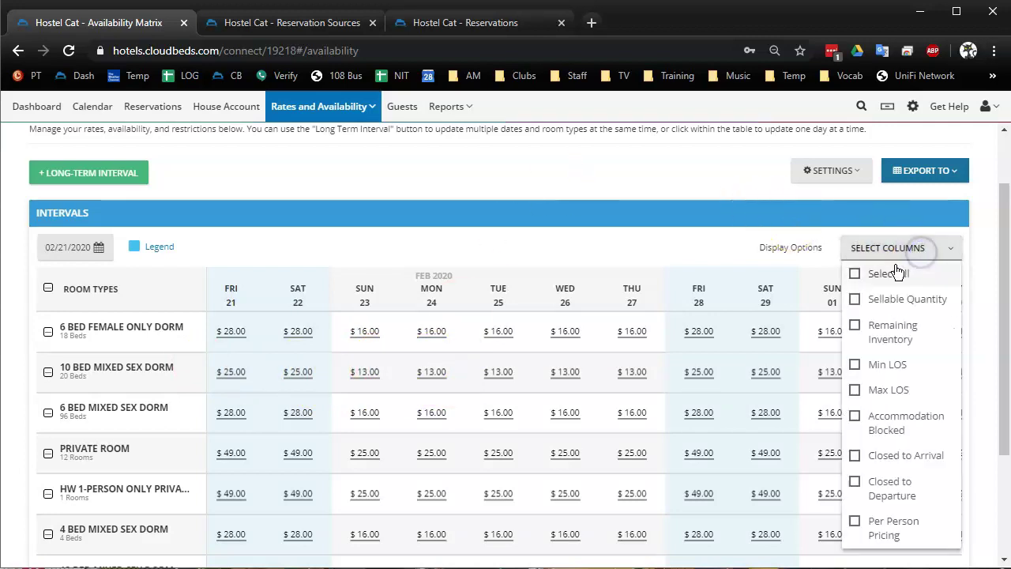
left_click(854, 274)
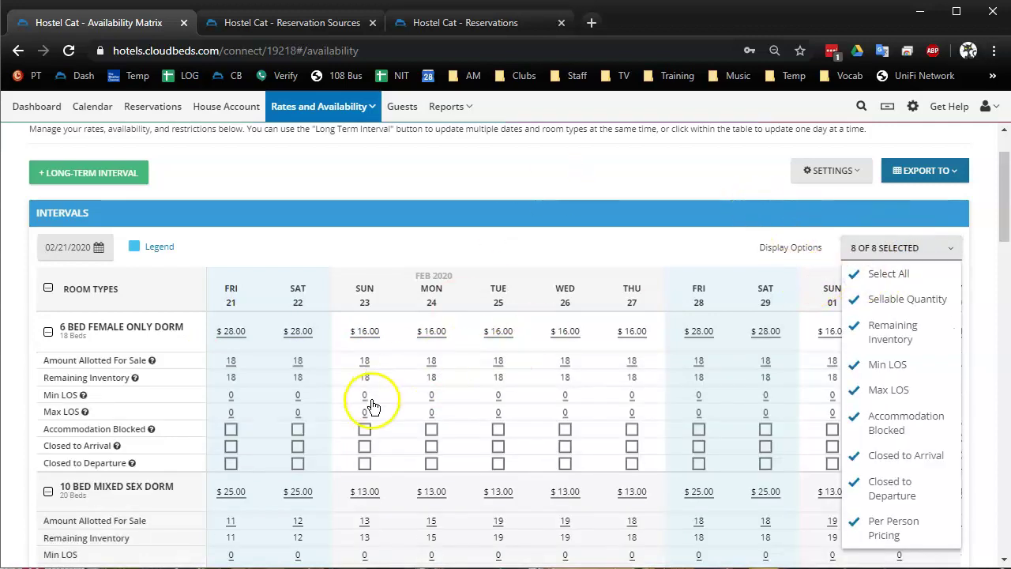
scroll(368, 401, "down", 3)
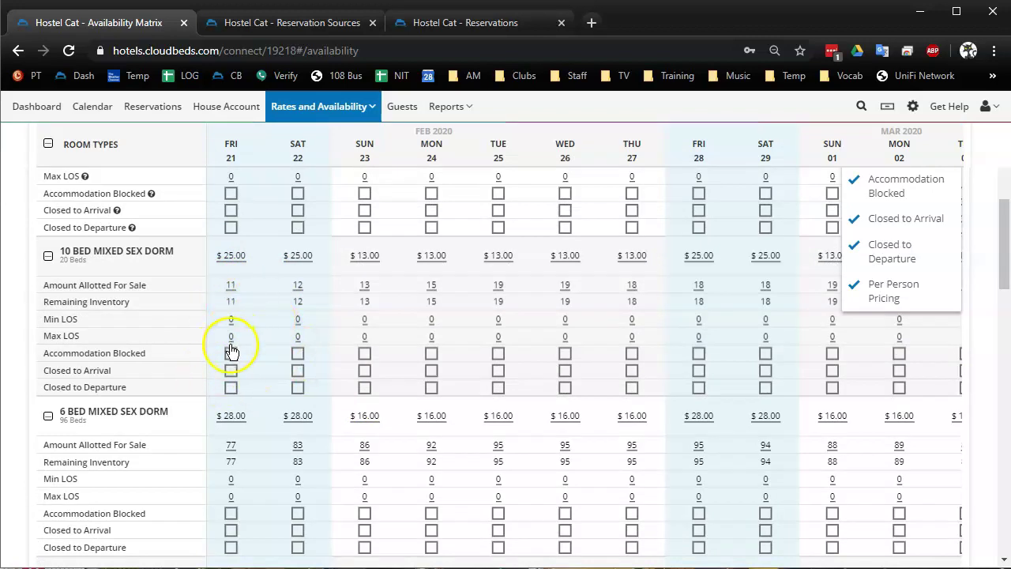
scroll(219, 289, "up", 1)
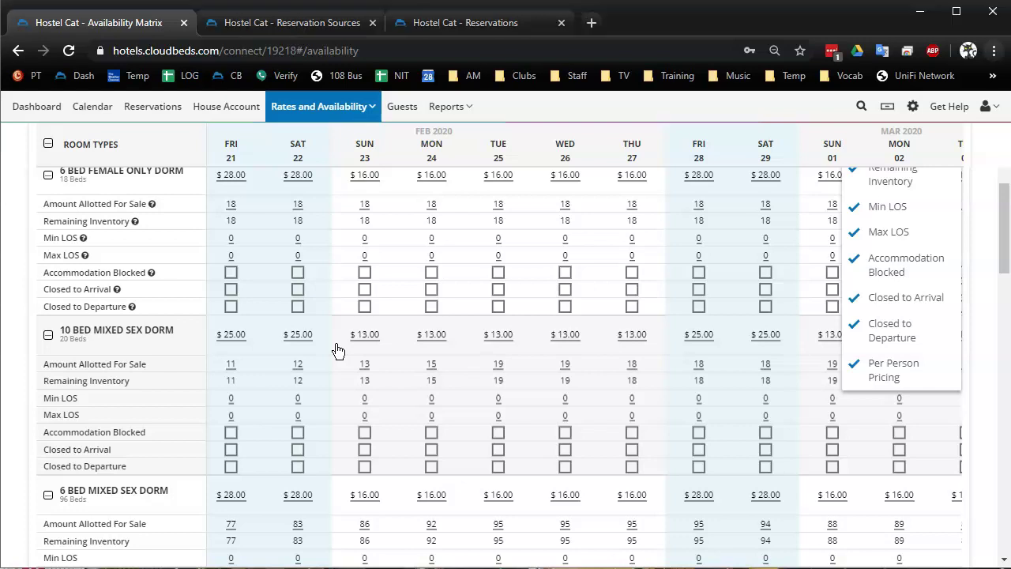
scroll(975, 300, "up", 3)
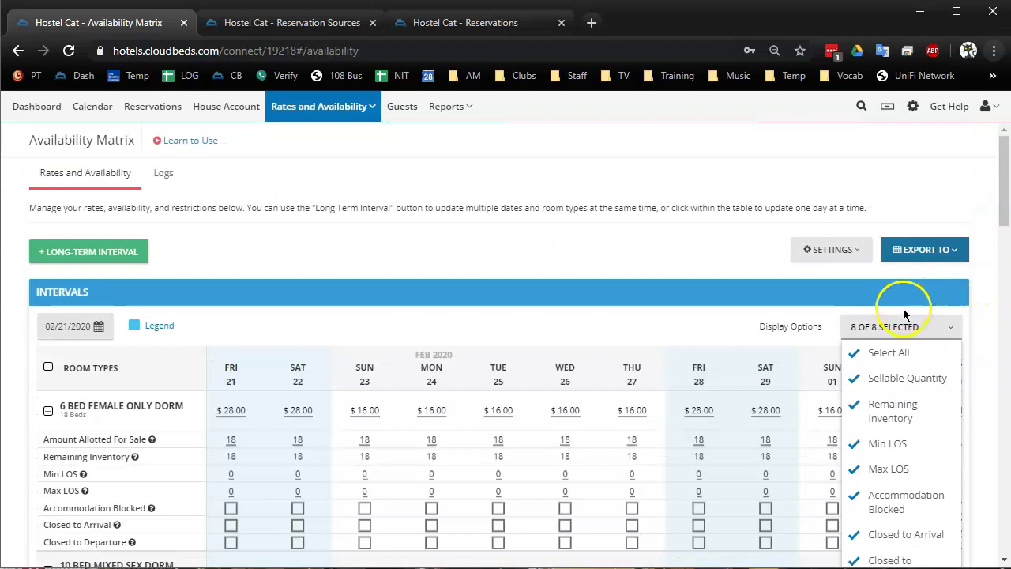
Step: Hide all optional matrix columns and review the basic rates of the private room types
scroll(917, 260, "down", 1)
left_click(854, 274)
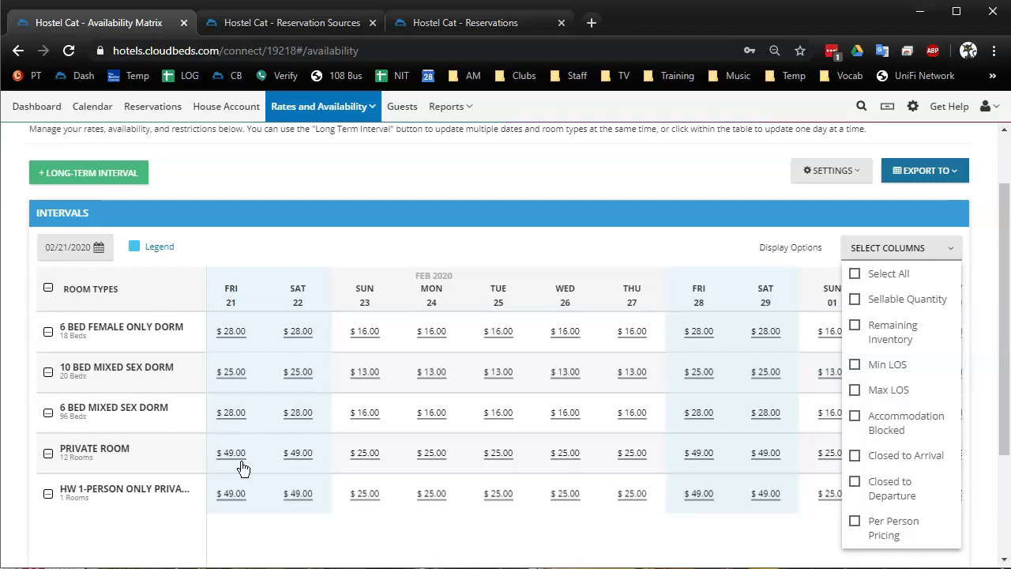
mouse_move(103, 510)
left_mouse_down()
mouse_move(95, 478)
mouse_move(95, 521)
left_mouse_up()
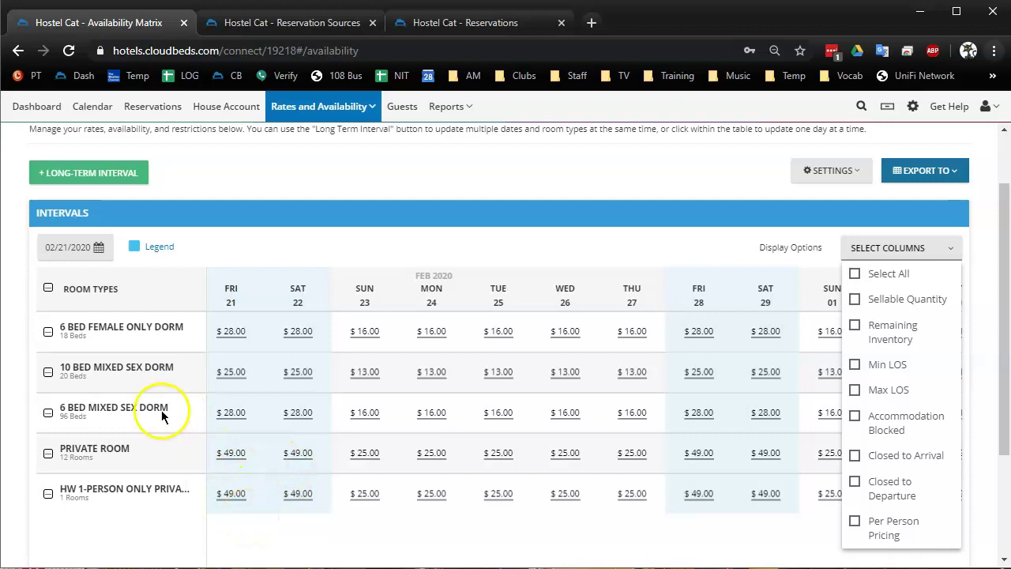
Step: Display all optional matrix columns again and compare the allotments of the Private Room and the HW 1-person private room
left_click(853, 273)
scroll(728, 332, "down", 5)
scroll(728, 333, "down", 13)
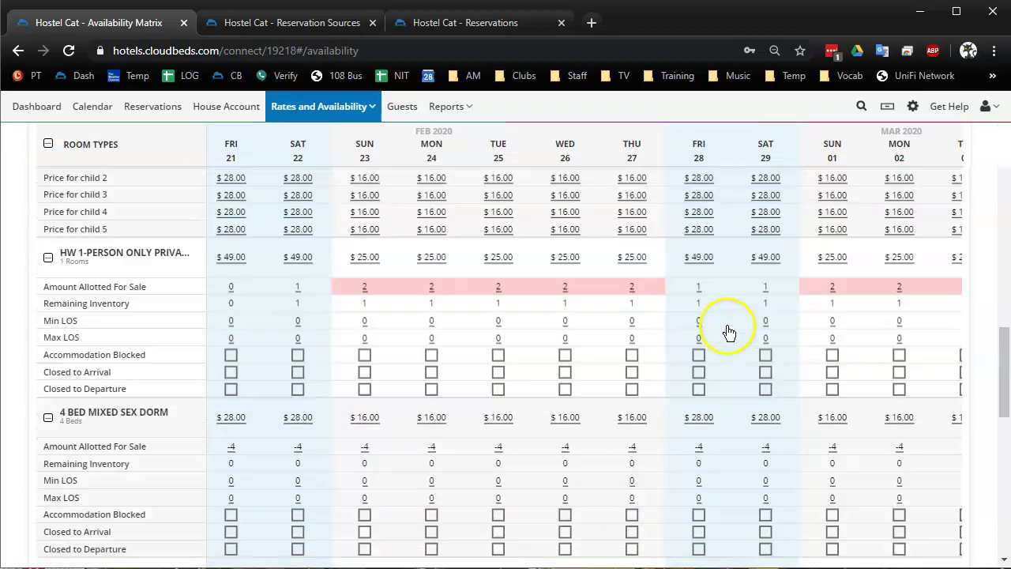
scroll(707, 335, "up", 5)
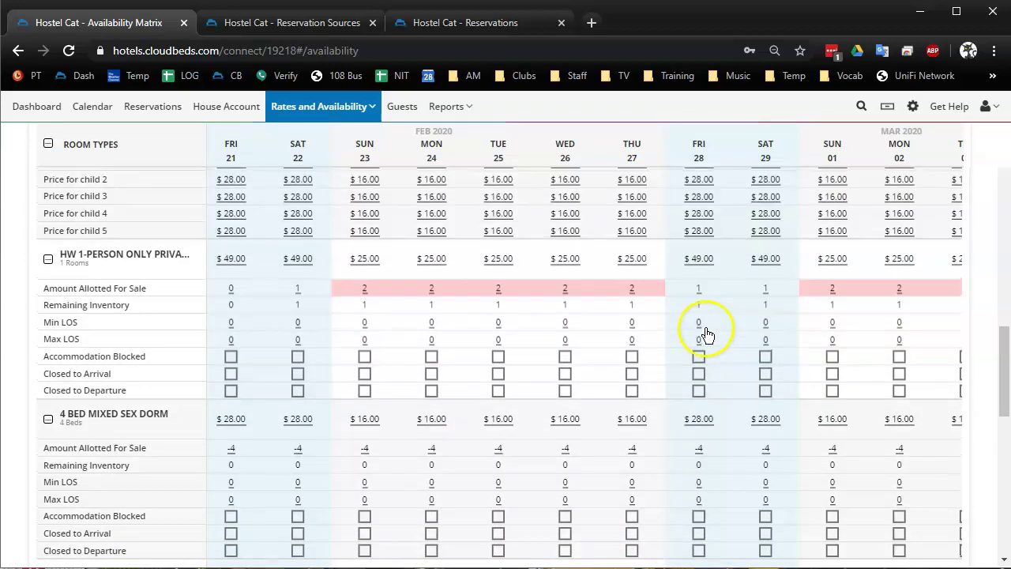
scroll(704, 334, "up", 1)
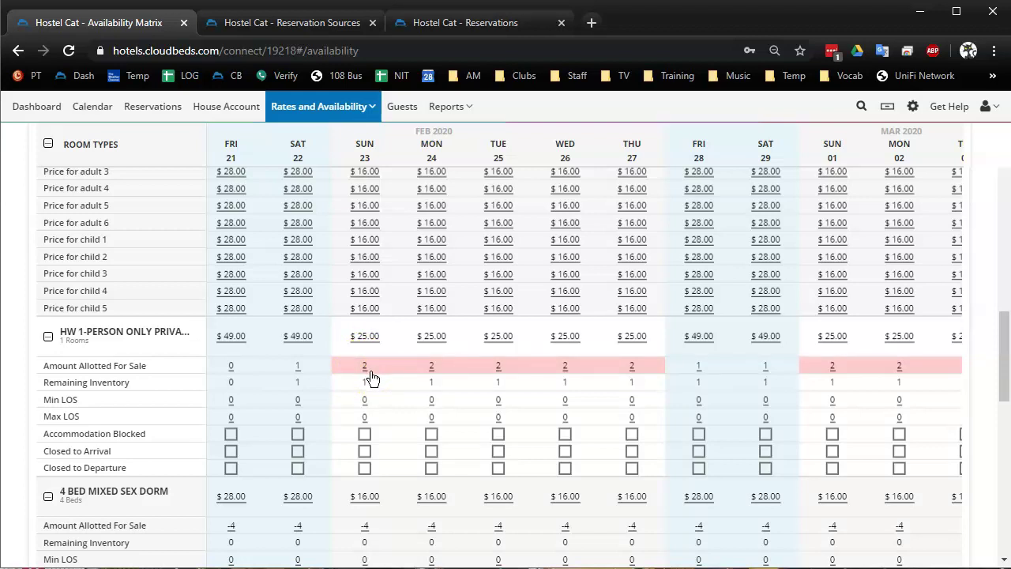
scroll(371, 378, "up", 2)
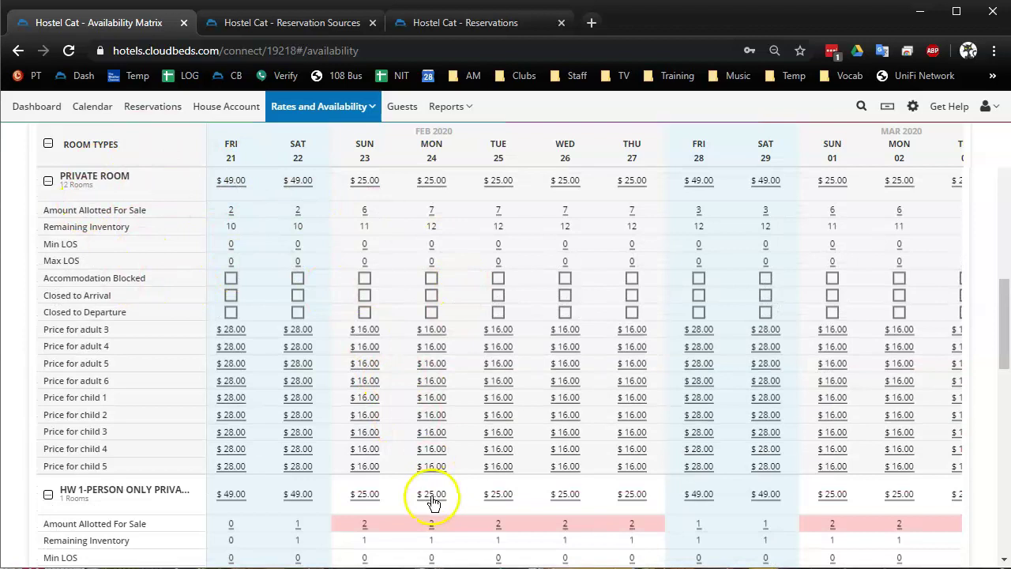
scroll(409, 455, "down", 1)
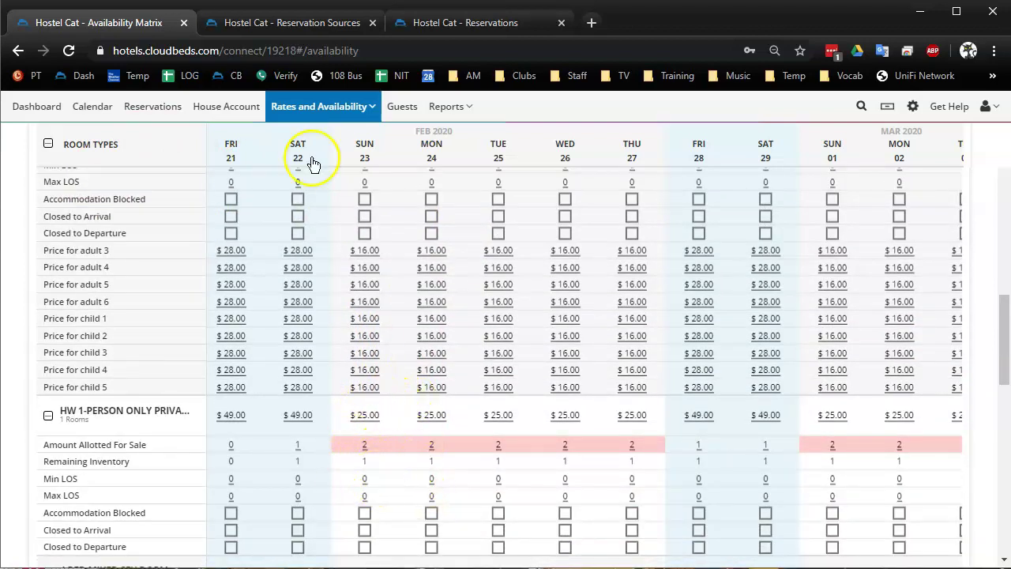
scroll(323, 264, "up", 1)
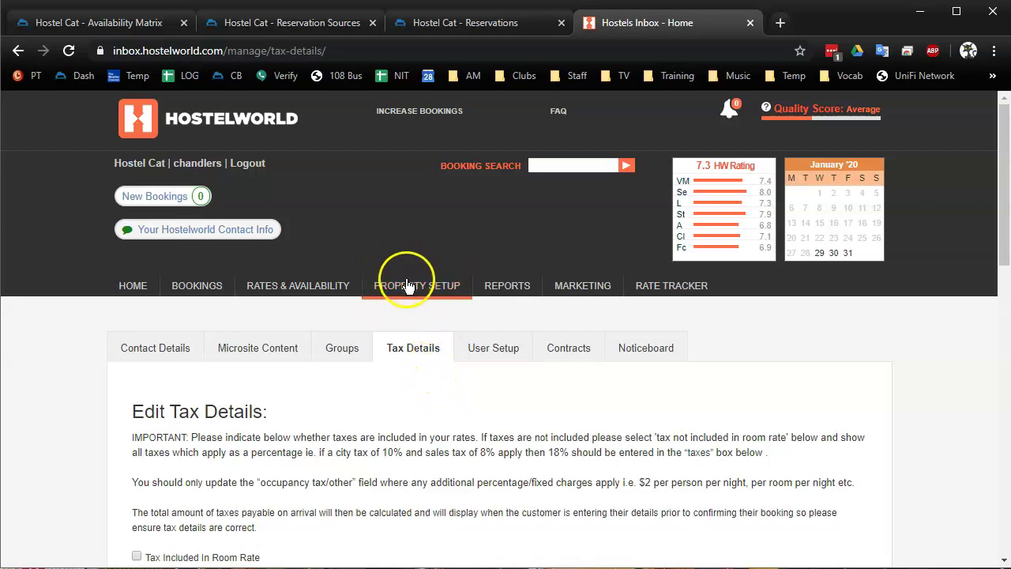
Step: Examine Hostelworld's tax details for the room tax, the per-person nightly resort fee and the per-person stay service fee
scroll(403, 395, "down", 4)
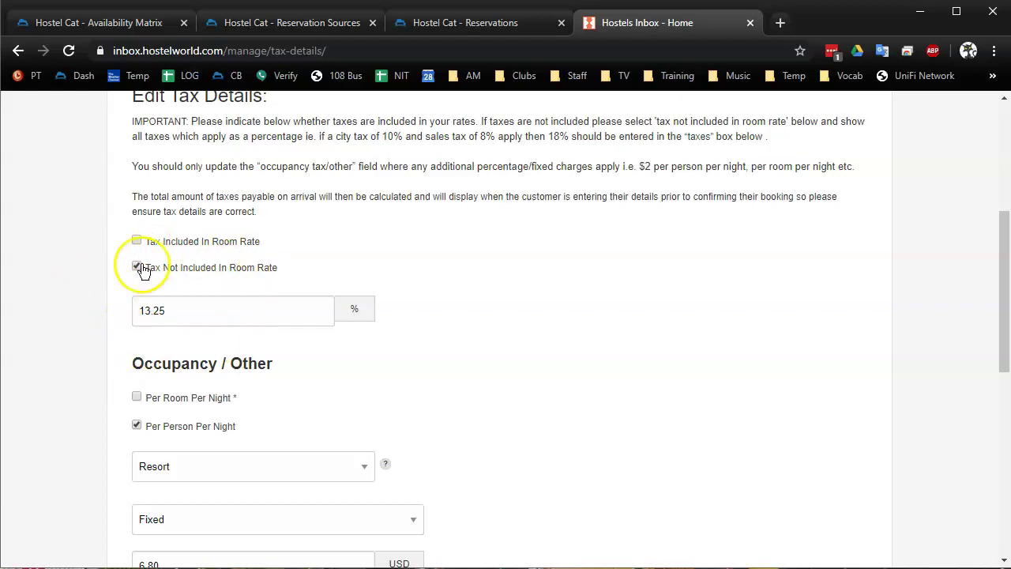
scroll(237, 316, "down", 3)
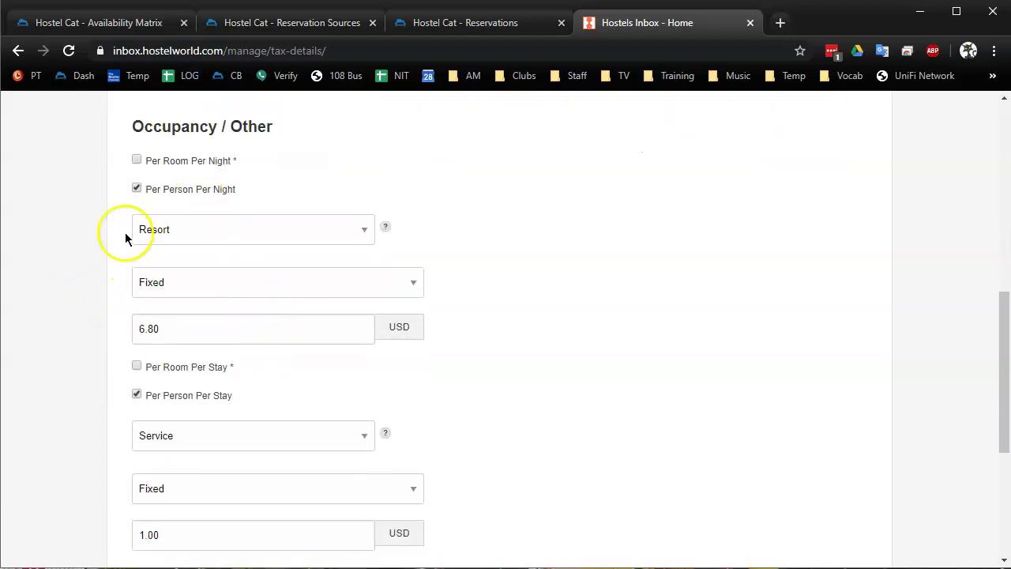
scroll(344, 473, "down", 1)
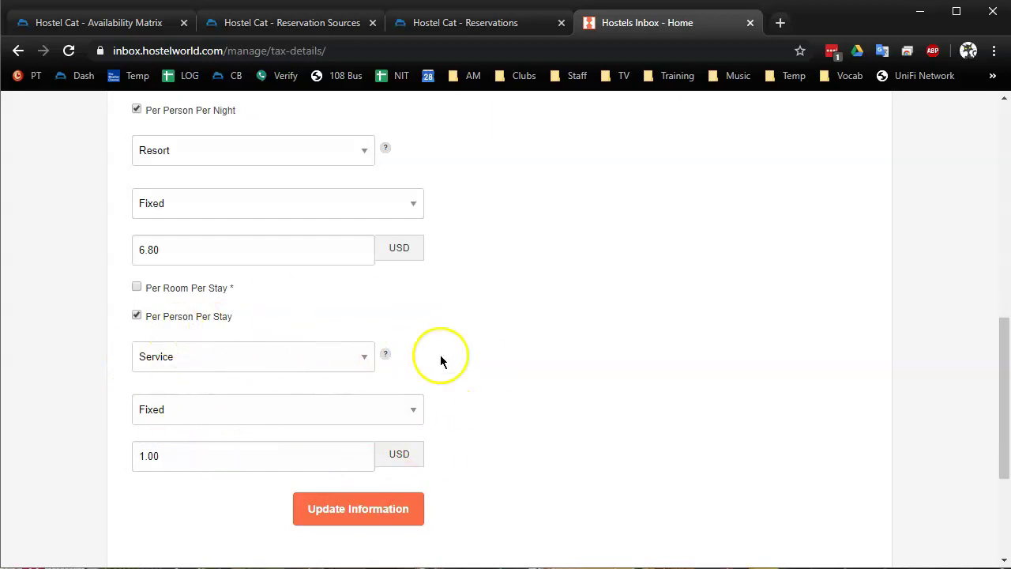
scroll(442, 372, "up", 2)
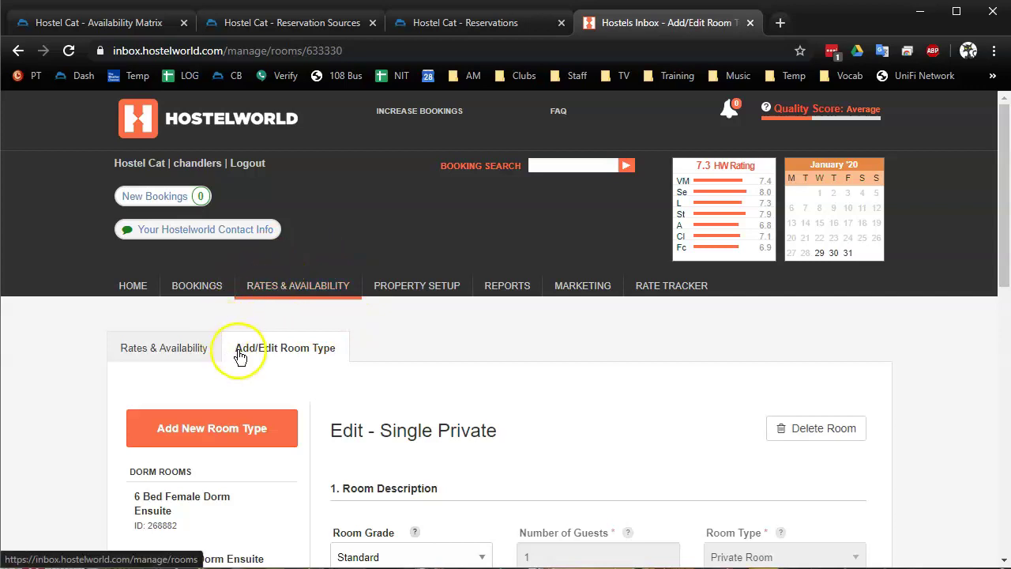
Step: Examine the Single Private room type's description settings, including its guest number, room number and custom name
scroll(369, 335, "down", 3)
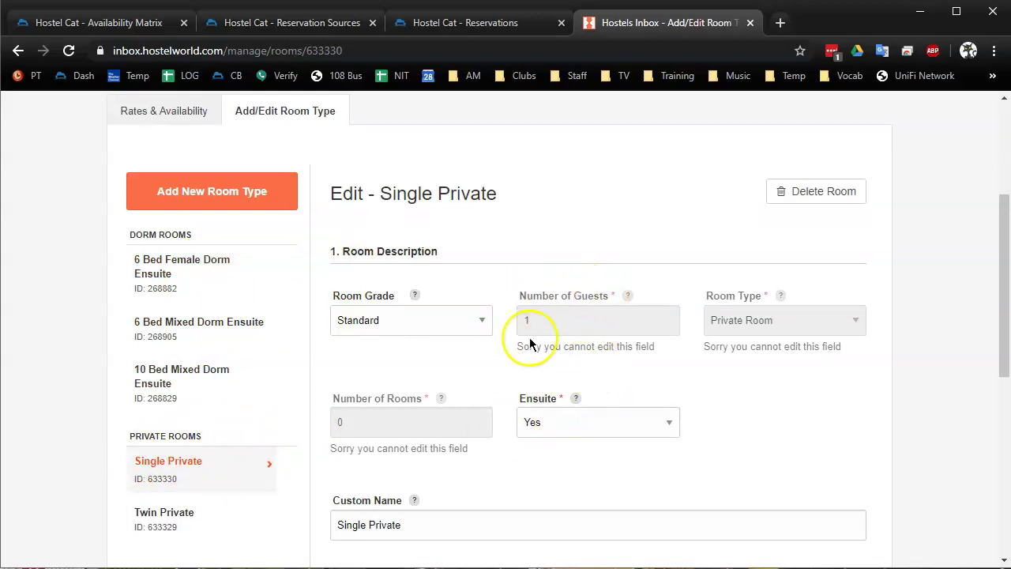
scroll(566, 330, "down", 1)
scroll(566, 329, "down", 3)
scroll(567, 326, "up", 4)
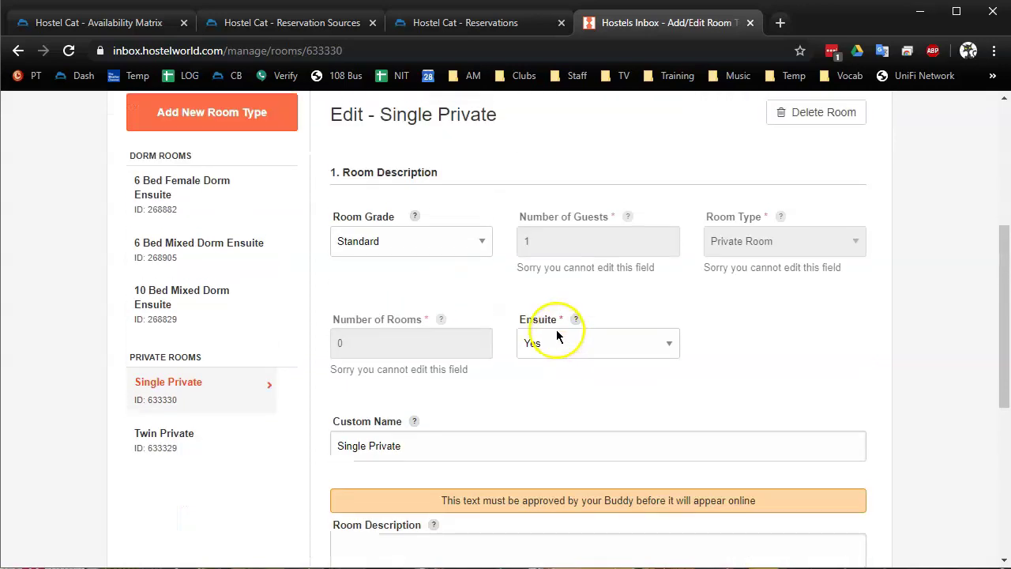
Step: Open the 10 Bed Mixed Dorm Ensuite room type and check its room description settings
left_click(141, 457)
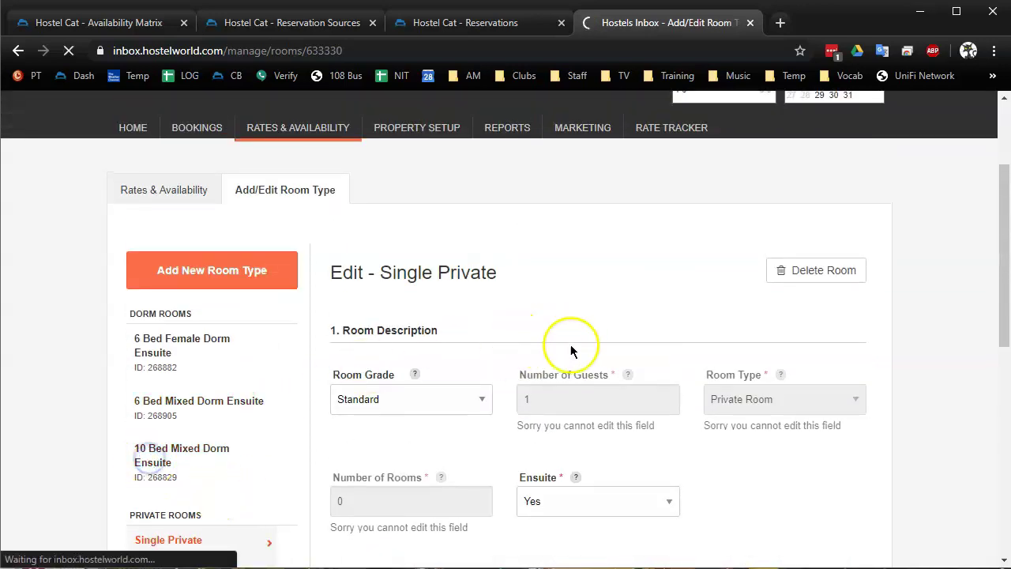
scroll(743, 310, "down", 5)
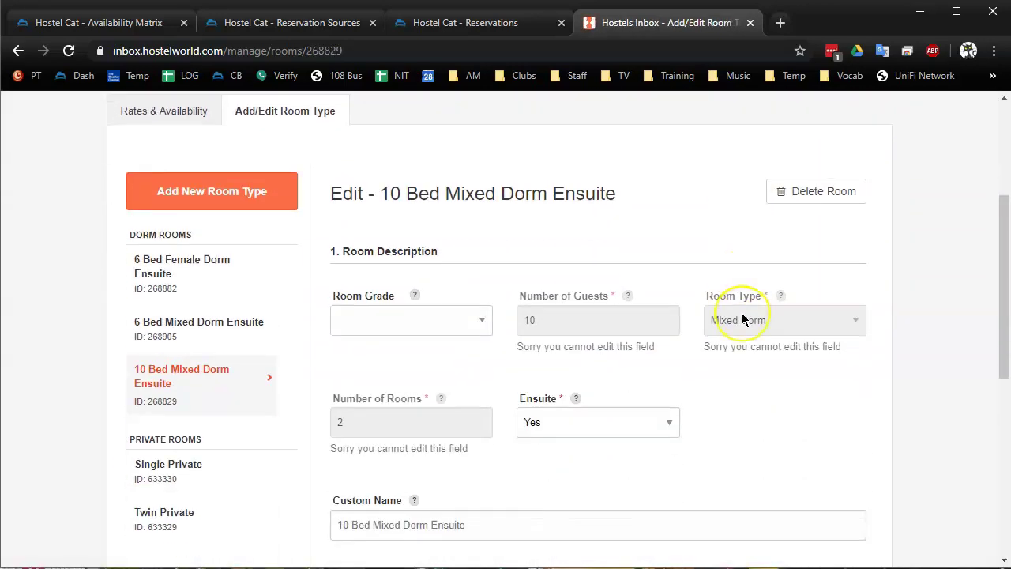
scroll(742, 314, "down", 2)
scroll(742, 313, "up", 5)
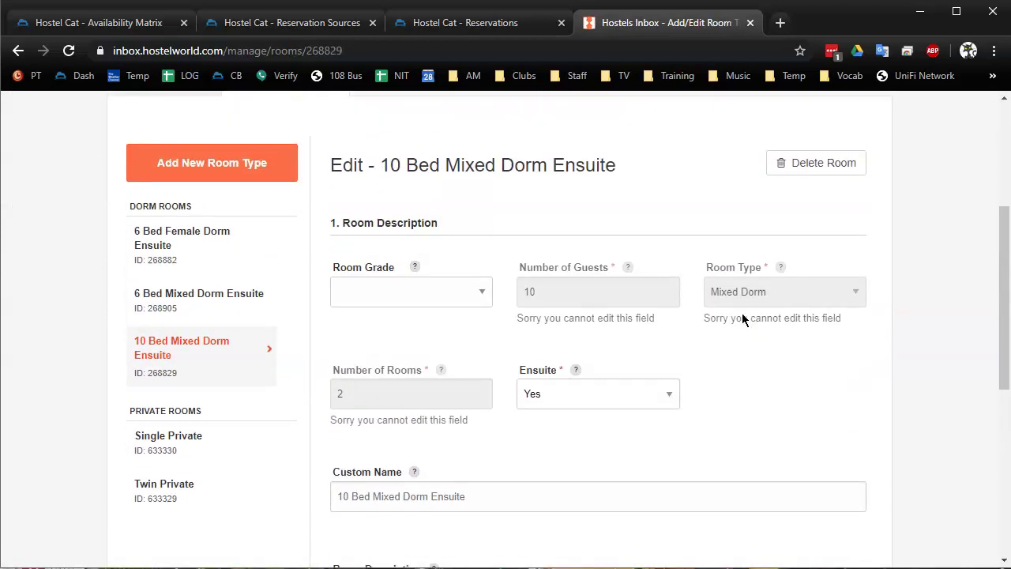
Step: Open the 6 Bed Mixed Dorm Ensuite room type and check its room description settings
left_click(215, 401)
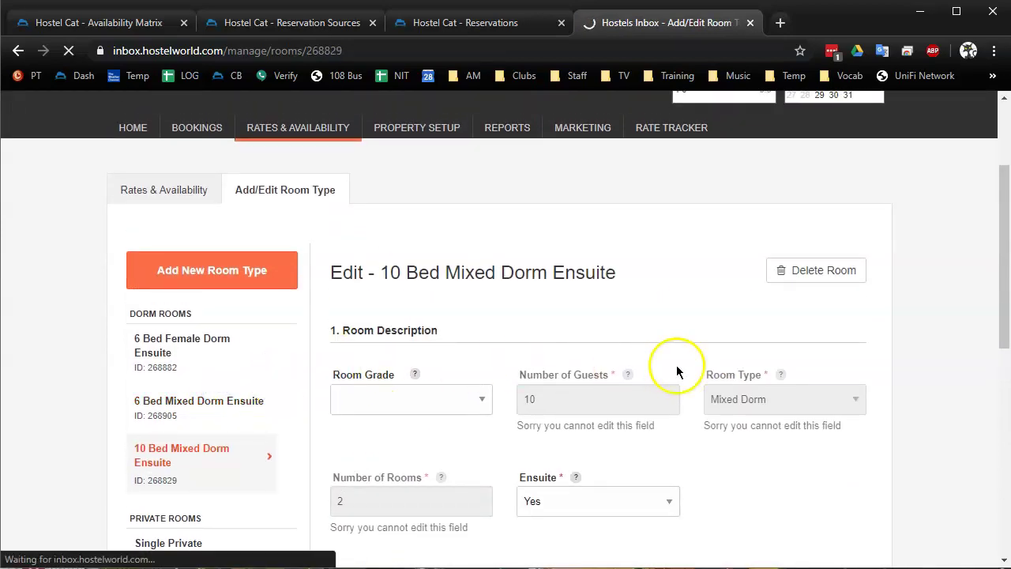
scroll(727, 324, "down", 3)
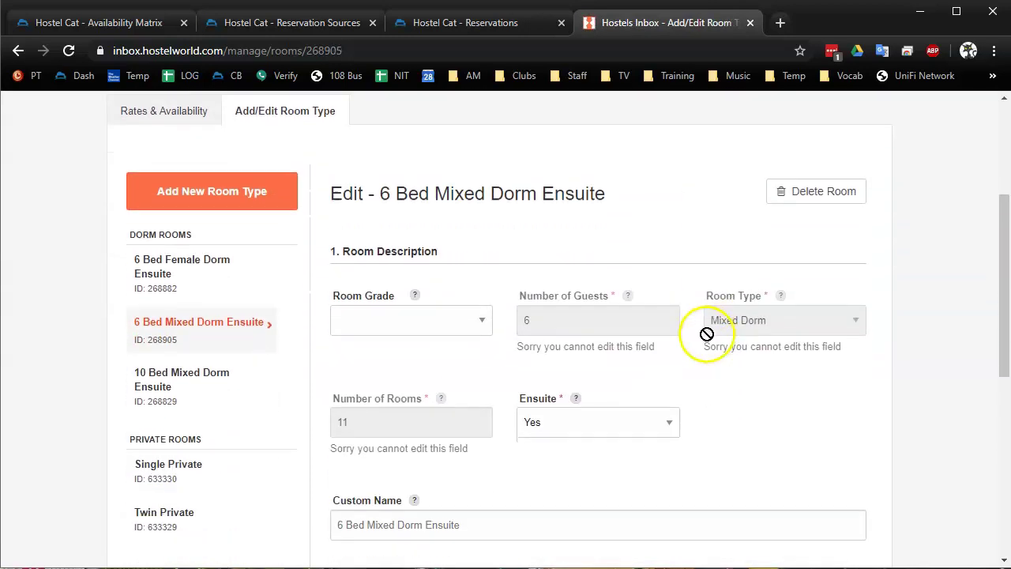
scroll(705, 336, "down", 2)
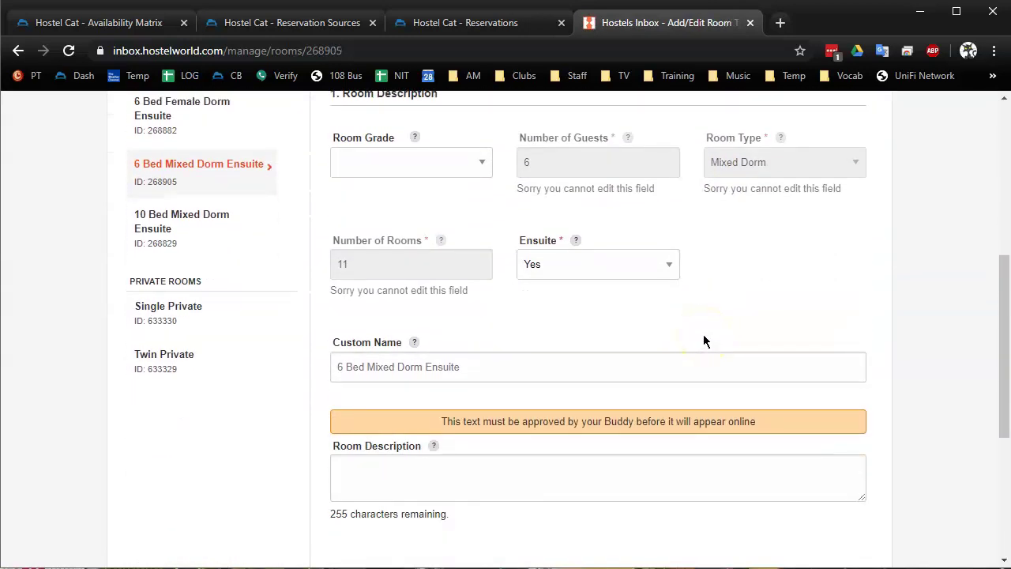
Step: Open the 6 Bed Female Dorm Ensuite room type and check its room description settings
scroll(703, 342, "up", 3)
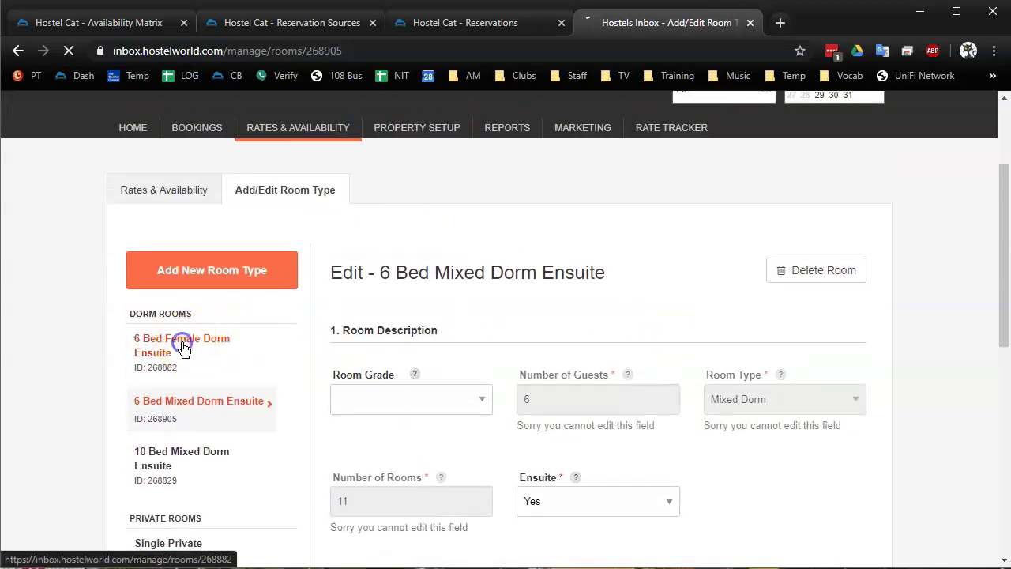
left_click(187, 338)
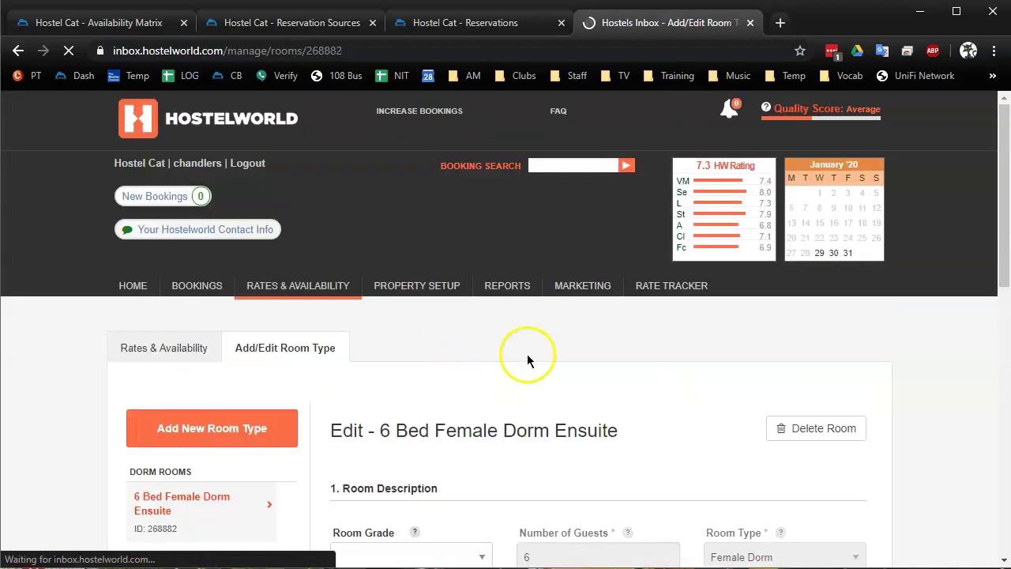
scroll(611, 371, "down", 4)
scroll(609, 387, "down", 2)
scroll(609, 387, "up", 1)
scroll(609, 380, "down", 1)
scroll(610, 382, "up", 2)
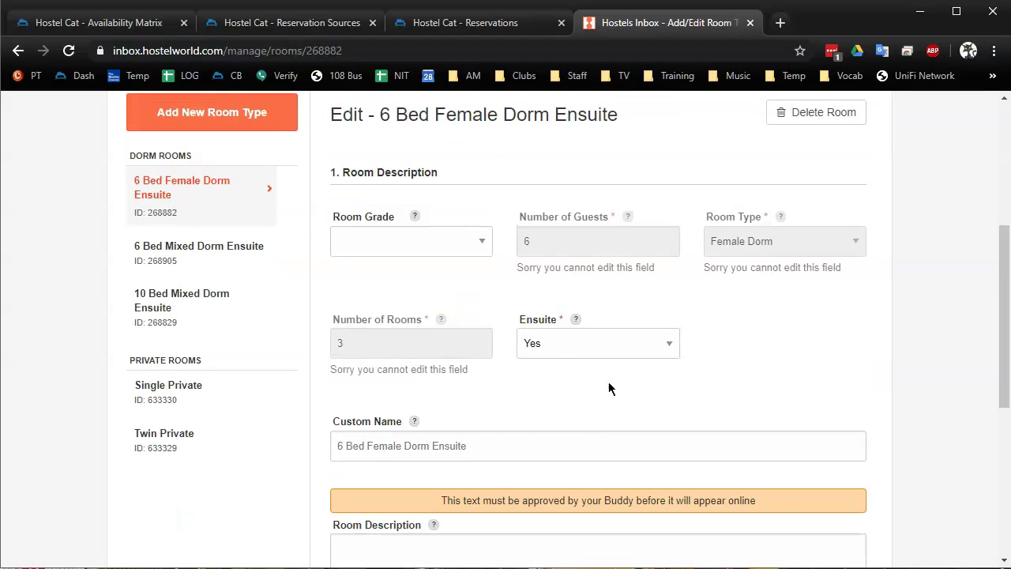
Step: Return to Hostelworld's Rates & Availability overview and examine the availability, standard and non-refundable rates of all dorms and private rooms
key("alt+Left")
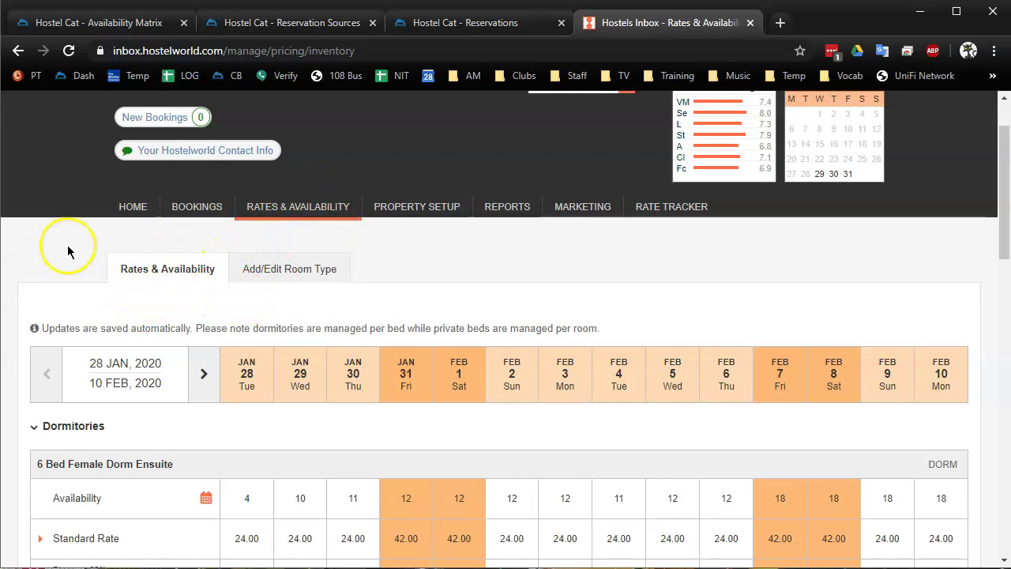
scroll(227, 358, "down", 2)
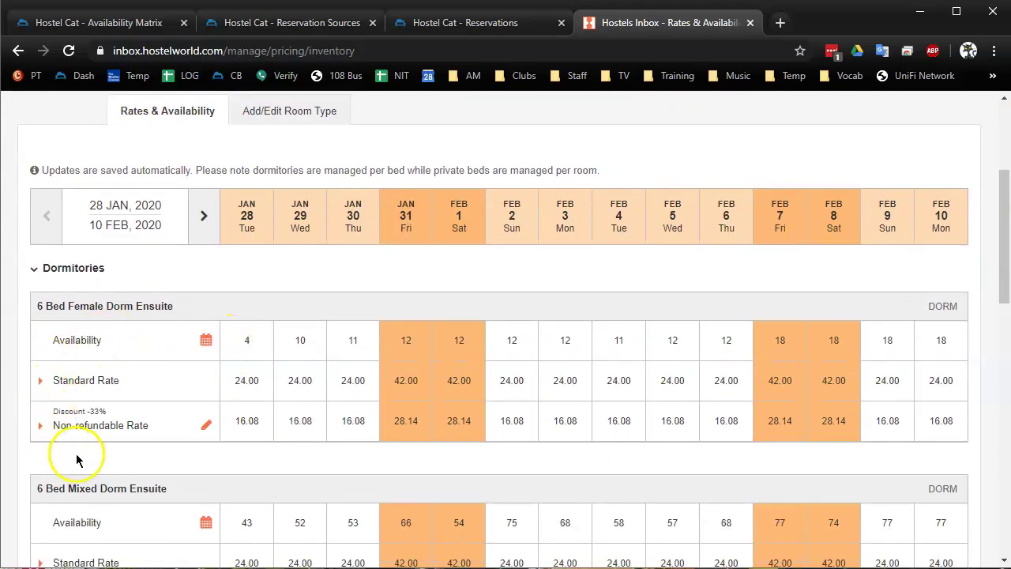
scroll(147, 443, "down", 3)
scroll(149, 433, "down", 2)
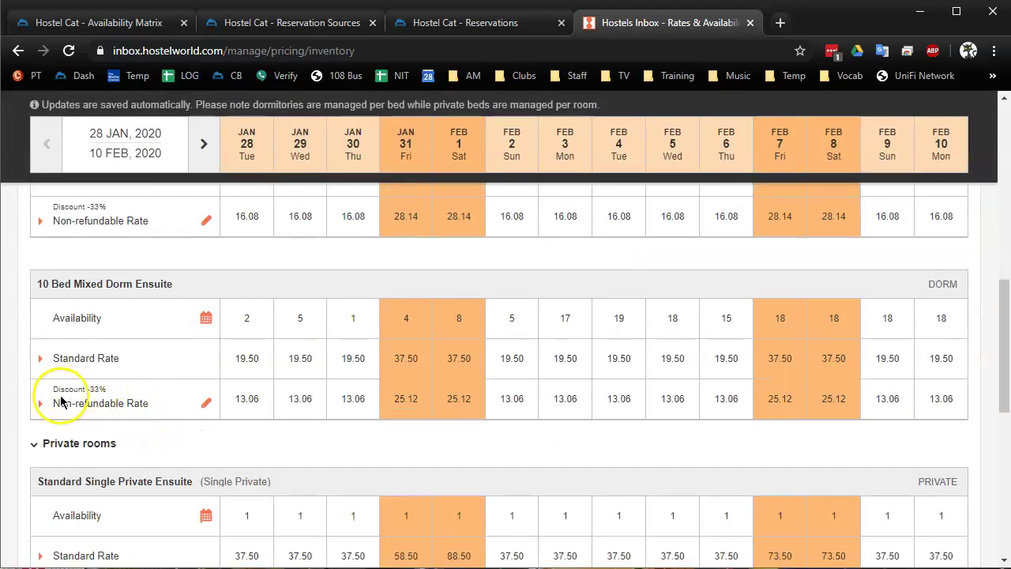
scroll(148, 431, "down", 1)
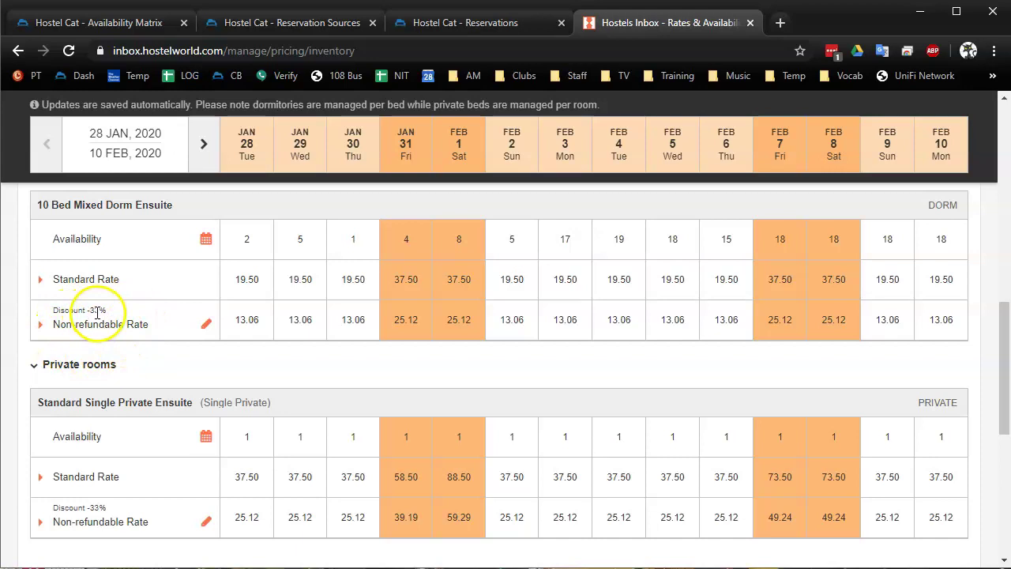
scroll(163, 381, "down", 2)
scroll(163, 384, "down", 1)
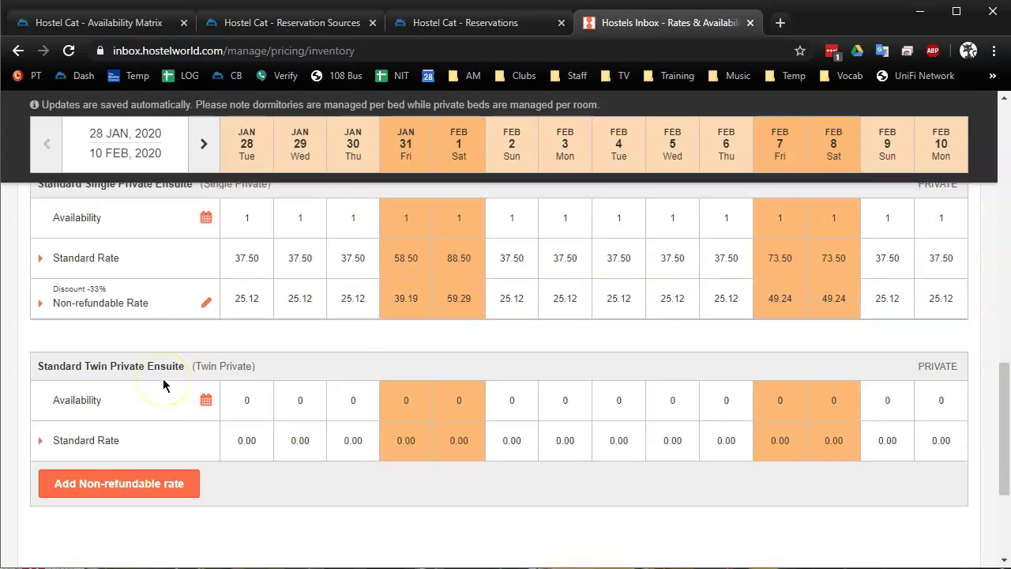
Step: Review the dorms' availability and rates again, including the 11–24 February 2020 date range
scroll(163, 384, "up", 4)
scroll(161, 383, "up", 2)
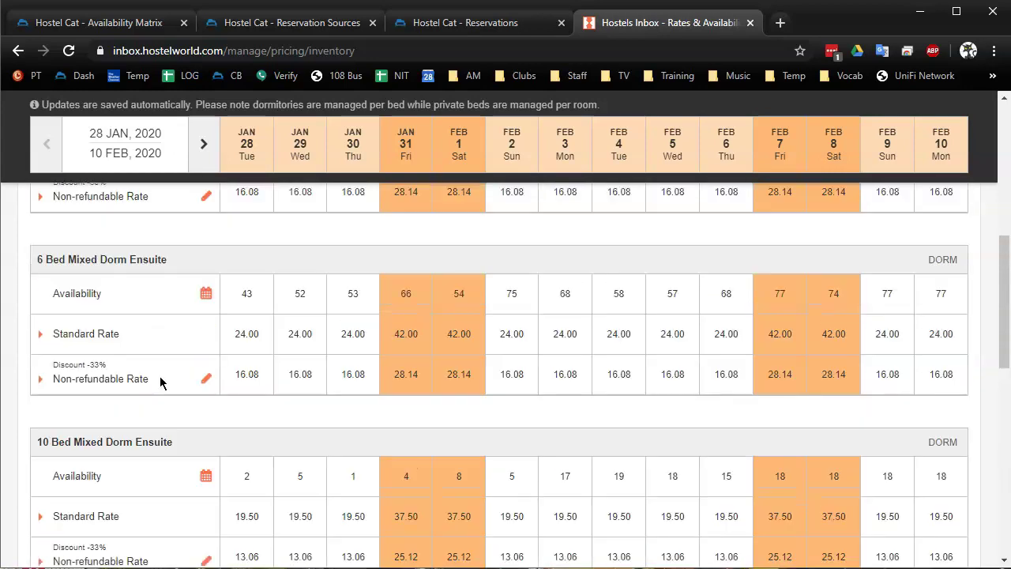
scroll(152, 377, "up", 1)
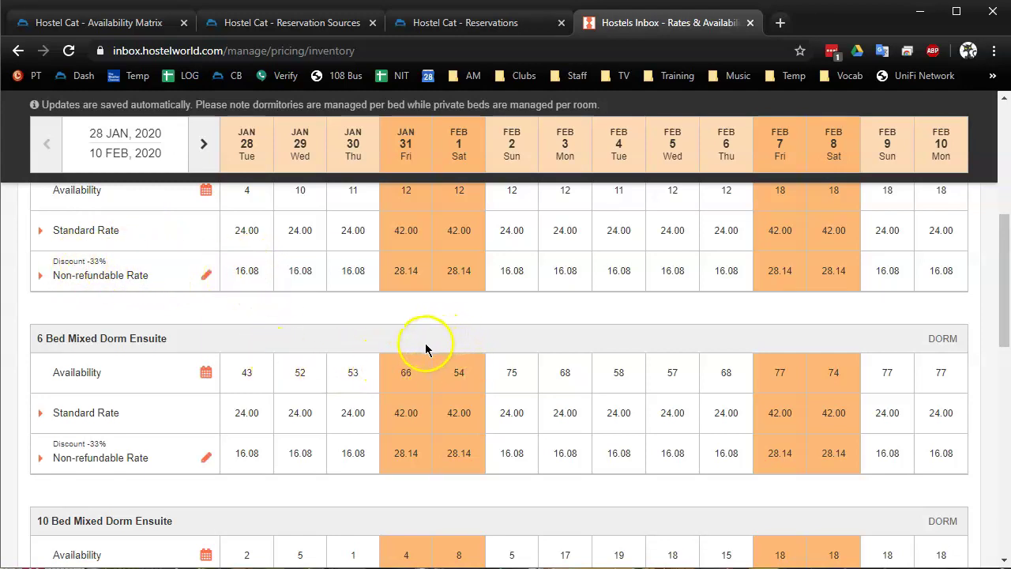
scroll(428, 363, "up", 1)
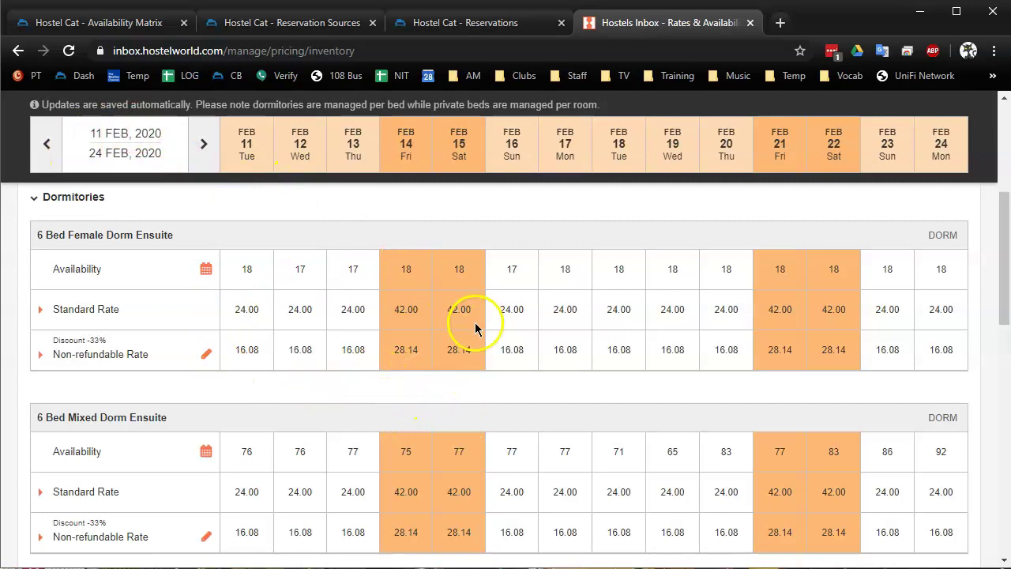
scroll(459, 332, "down", 3)
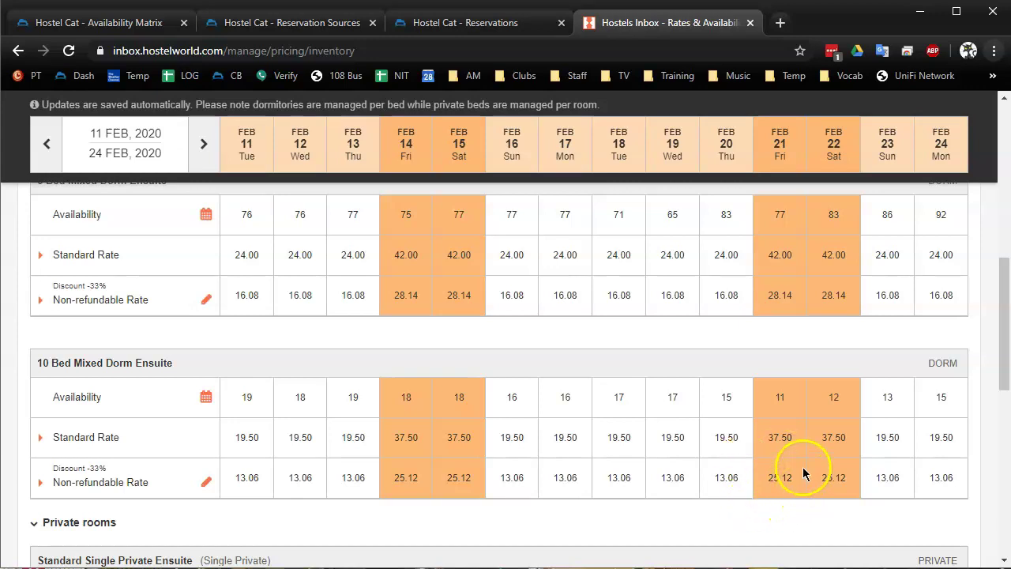
Step: Switch to Cloudbeds, find Hostelworld & Hostelbookers in the channel distribution list and open its channel setup
key("ctrl+2")
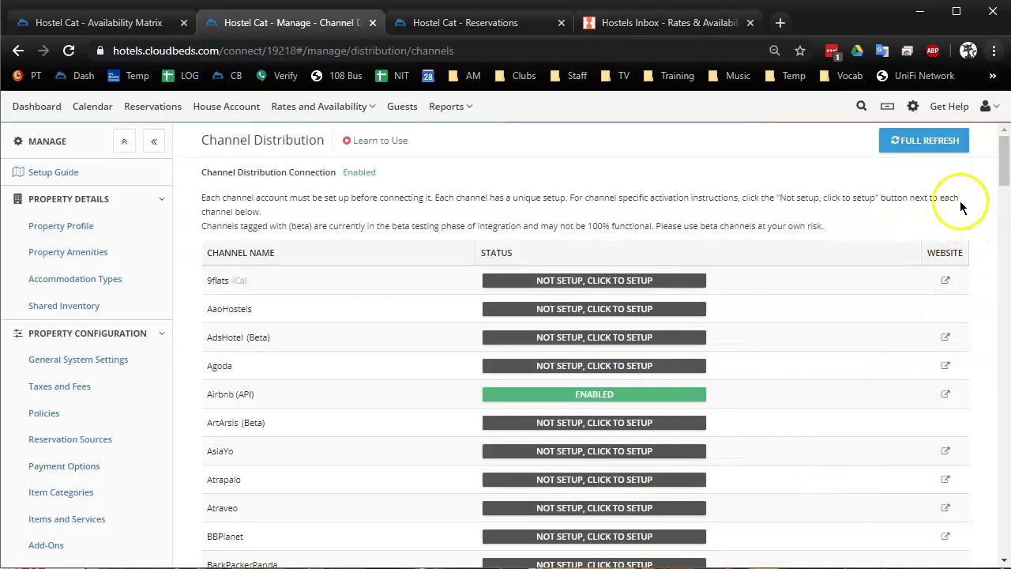
scroll(232, 328, "down", 5)
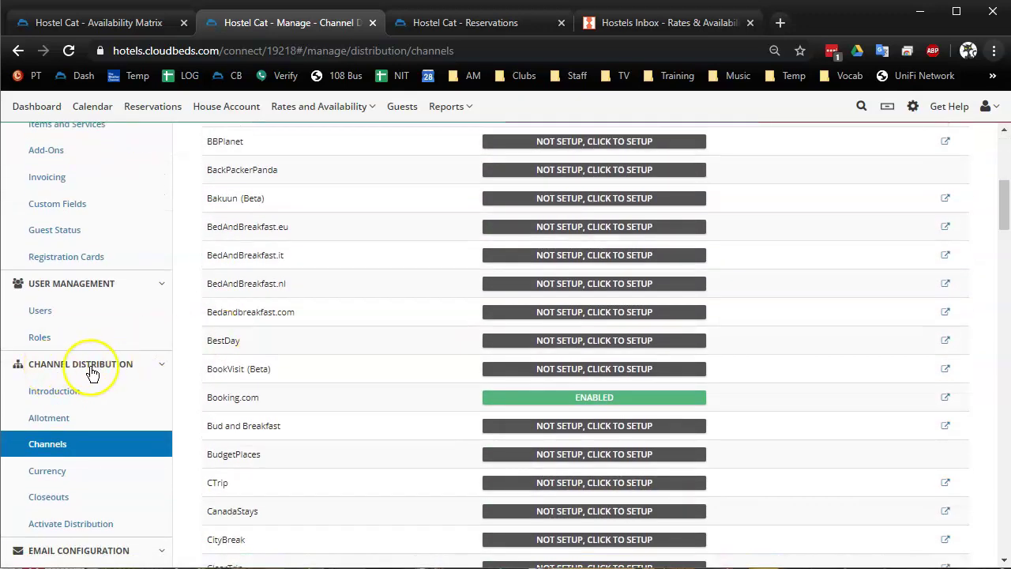
scroll(454, 332, "down", 6)
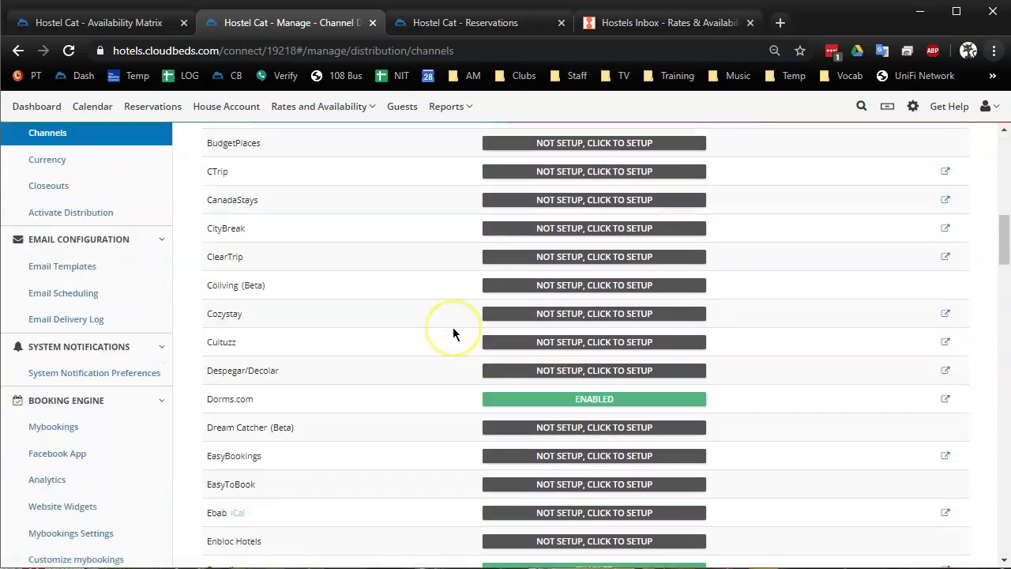
scroll(442, 337, "down", 7)
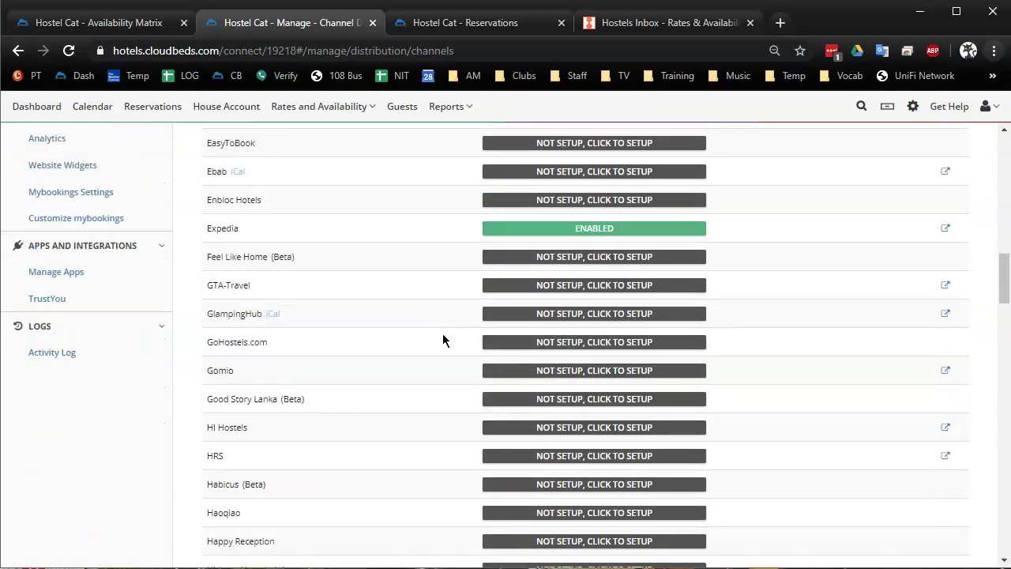
scroll(443, 343, "down", 1)
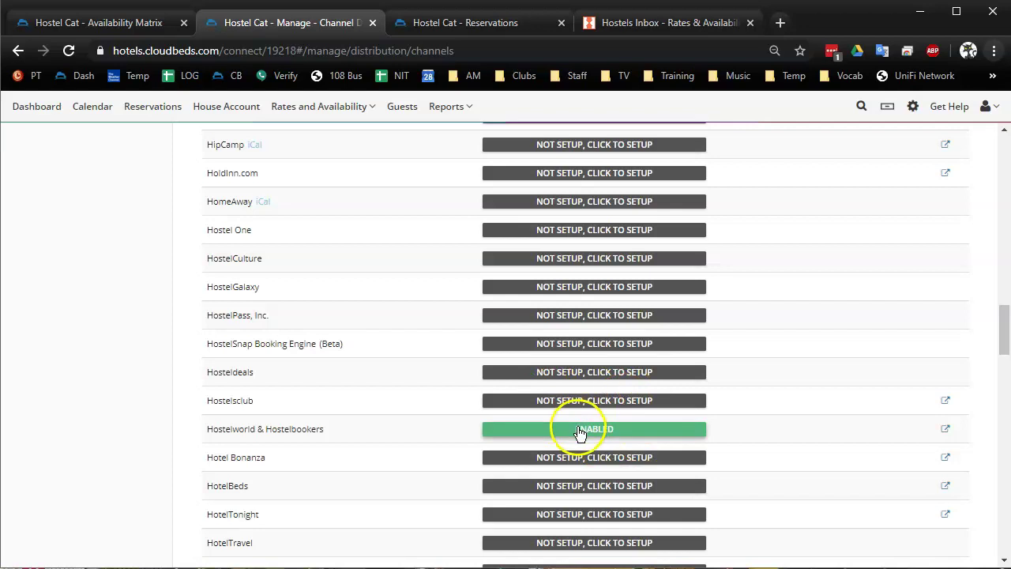
left_click(591, 431)
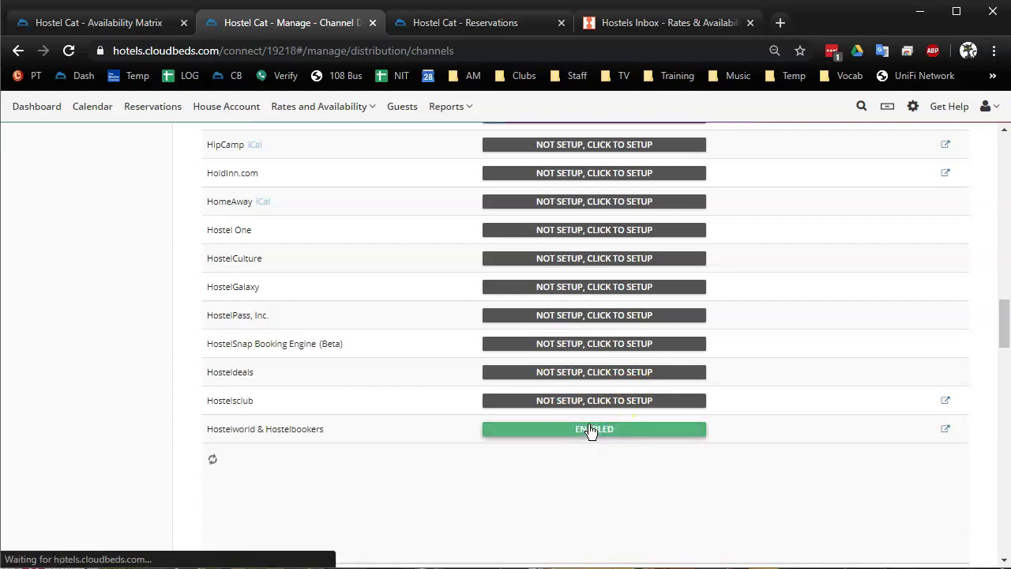
scroll(616, 474, "down", 1)
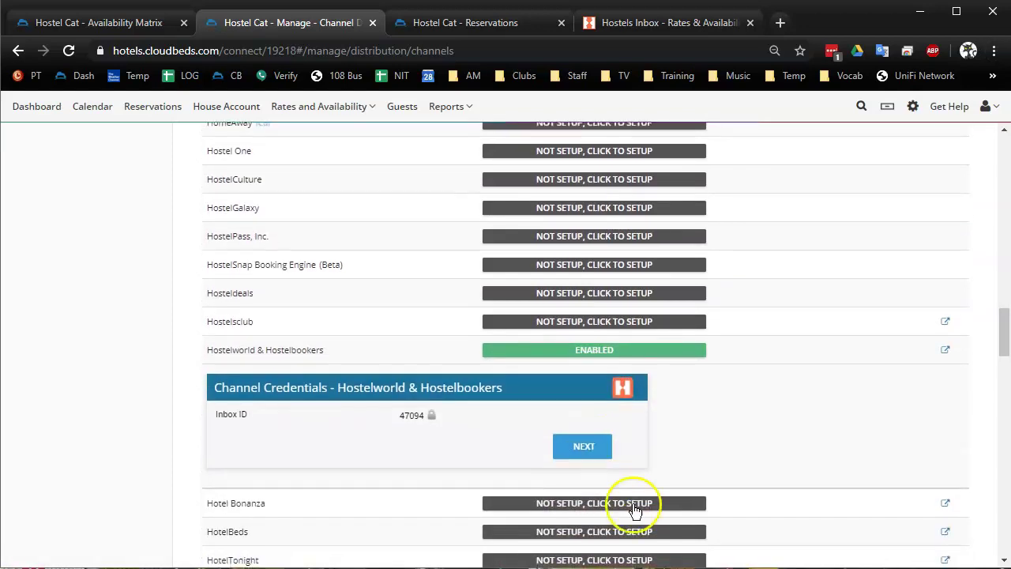
Step: Examine the Hostelworld room mapping and its options for HW 1-Person ONLY Private, keeping Standard Single Private Ensuite selected
left_click(598, 447)
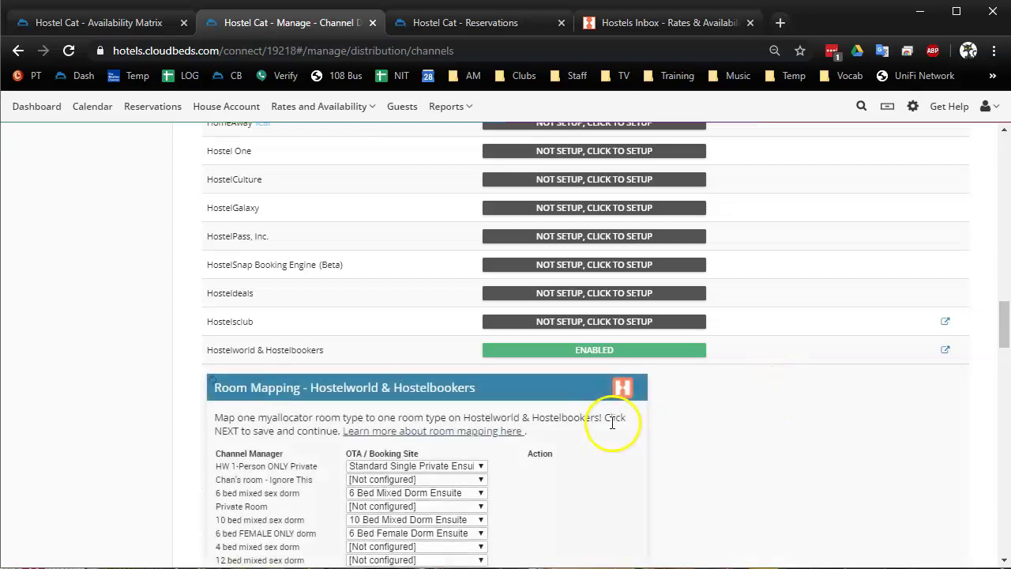
scroll(694, 435, "down", 2)
scroll(705, 438, "down", 1)
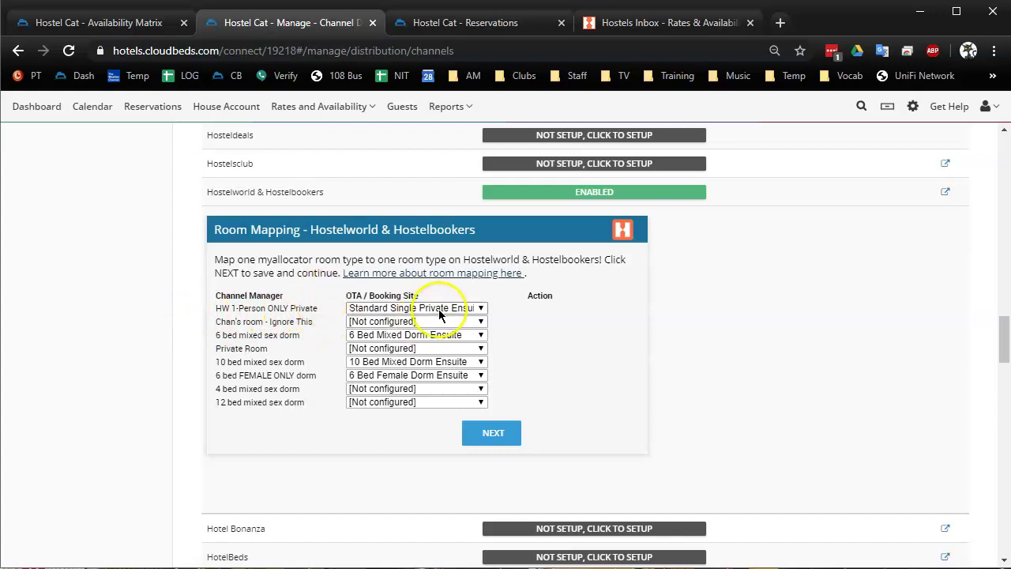
left_click(482, 309)
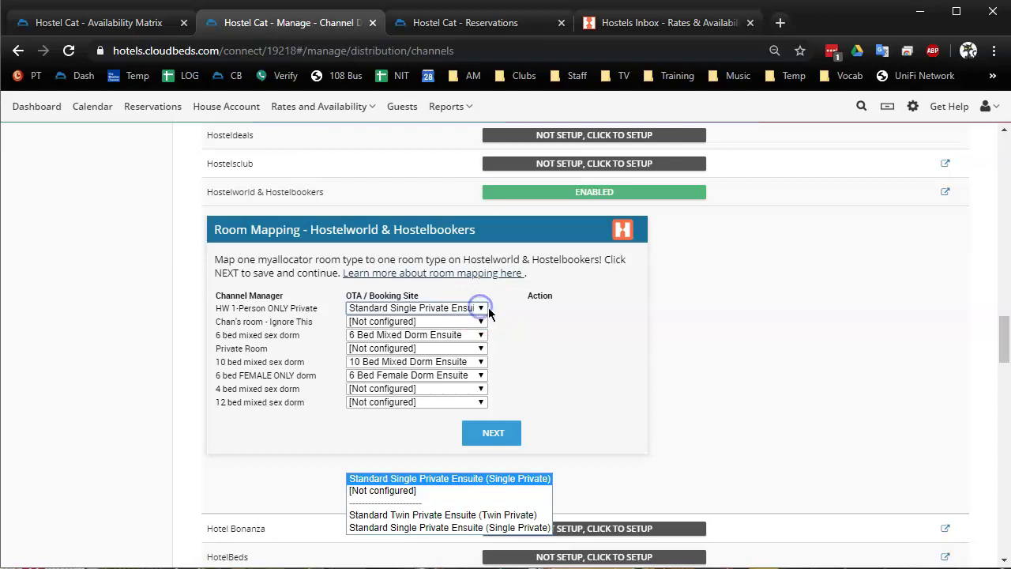
left_click(435, 476)
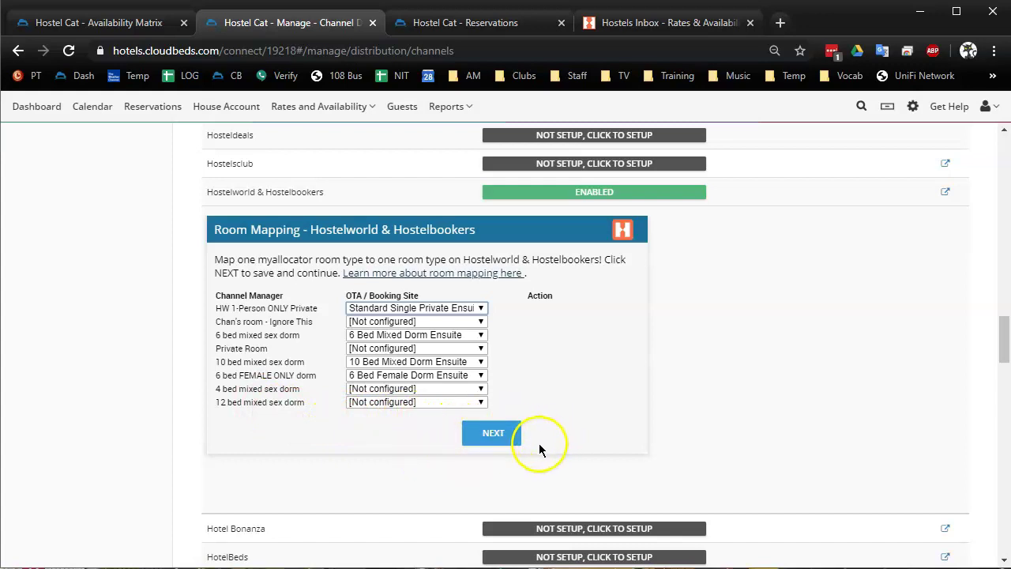
Step: Continue to the base rate adjustments, view the adjustment types for HW 1-Person ONLY Private, and proceed to the final setup page
left_click(496, 435)
left_click(582, 234)
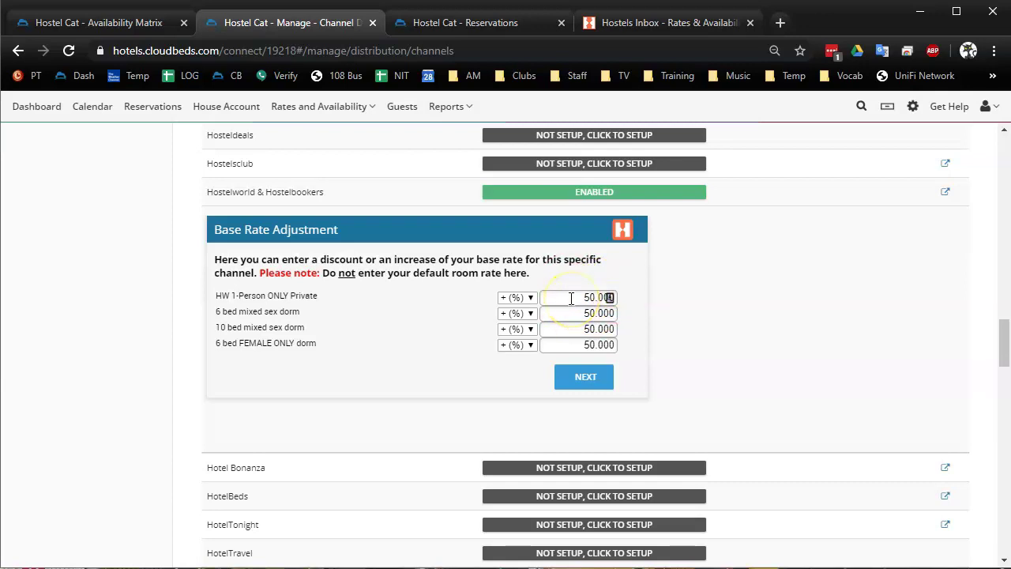
left_click(529, 297)
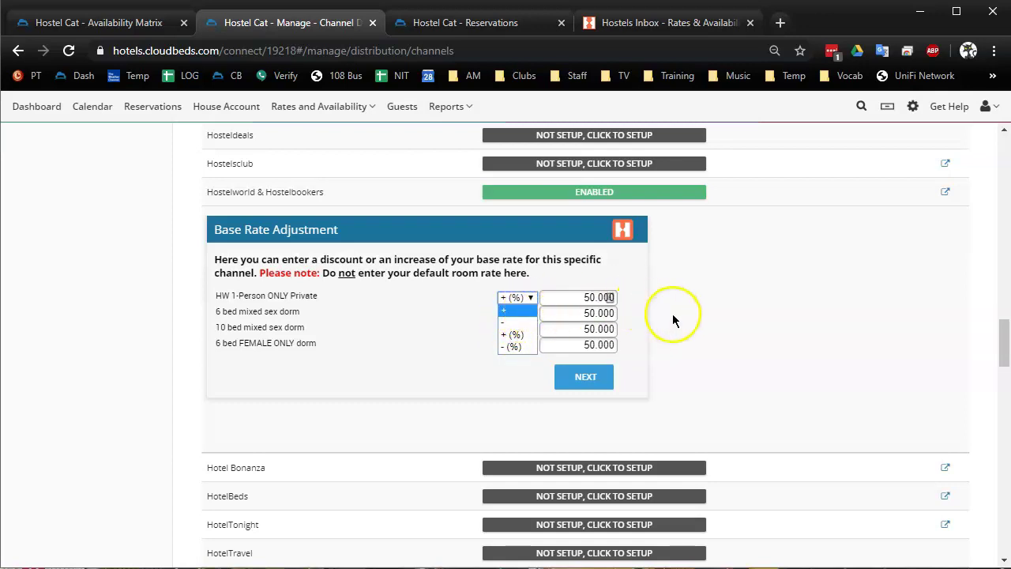
left_click(718, 318)
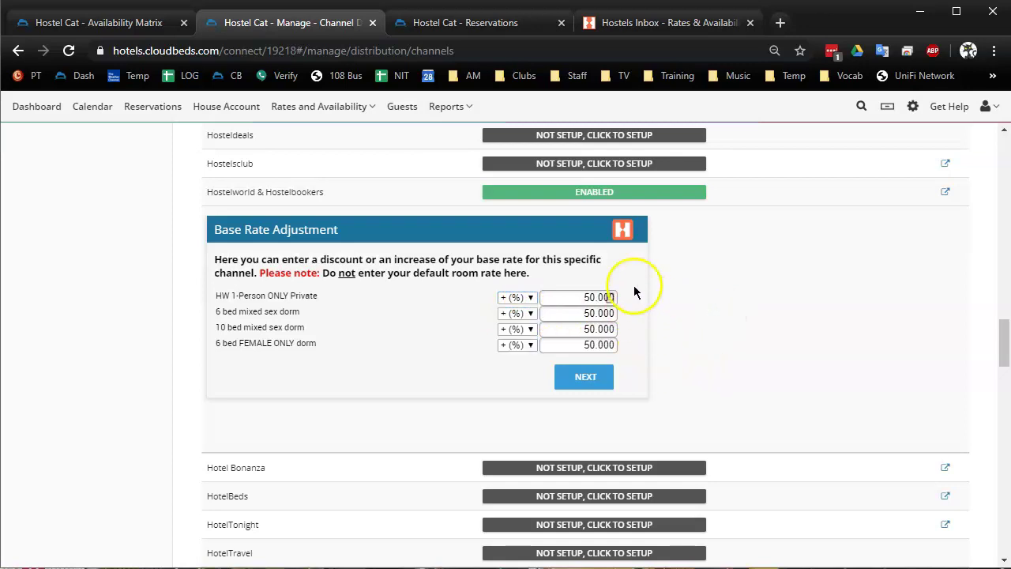
left_click(591, 383)
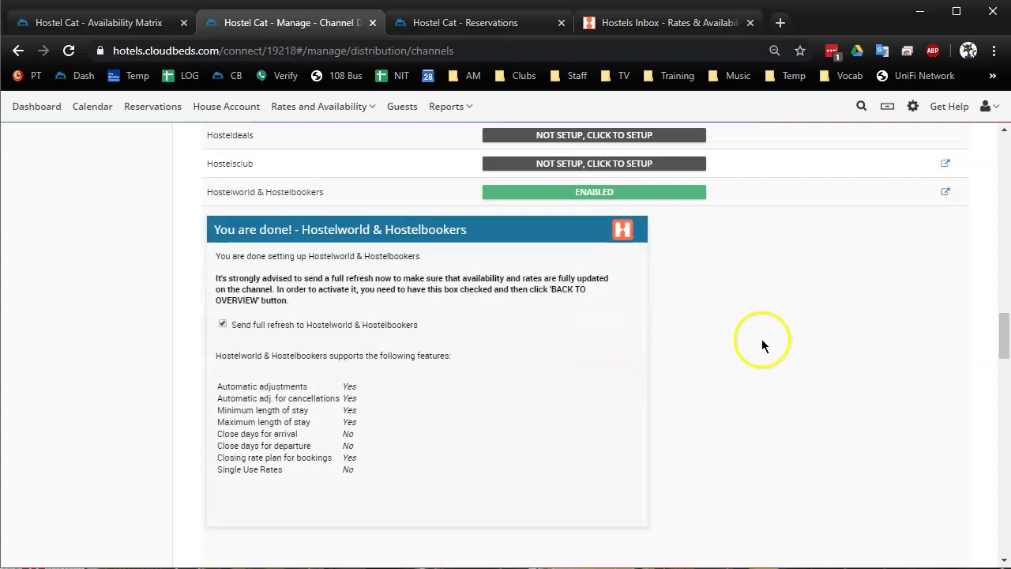
Step: Open the channel closeouts, examine the channel and room type choices for a new date range, and close the form without saving
scroll(733, 380, "up", 15)
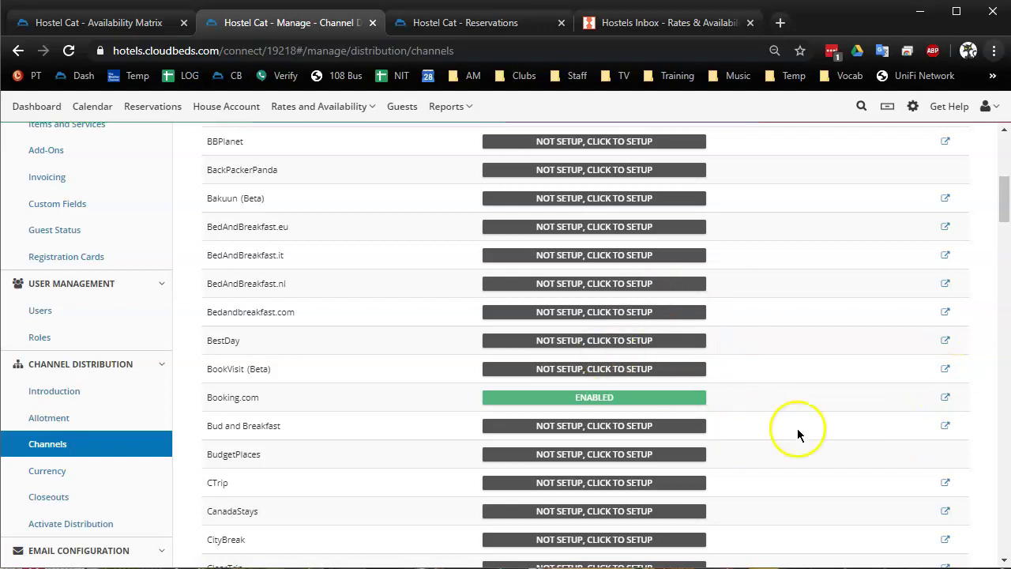
left_click(70, 498)
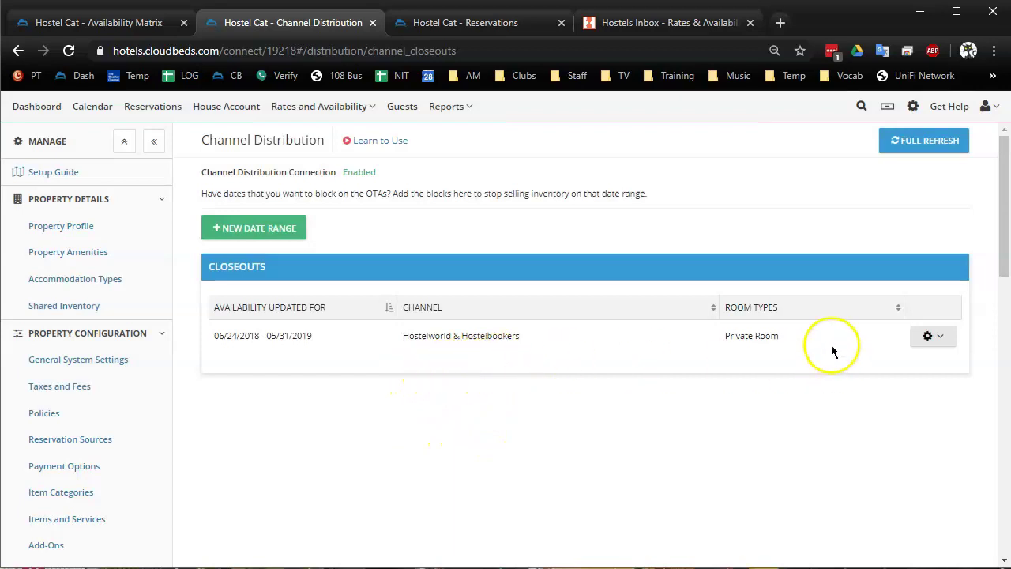
left_click(271, 231)
scroll(356, 281, "down", 2)
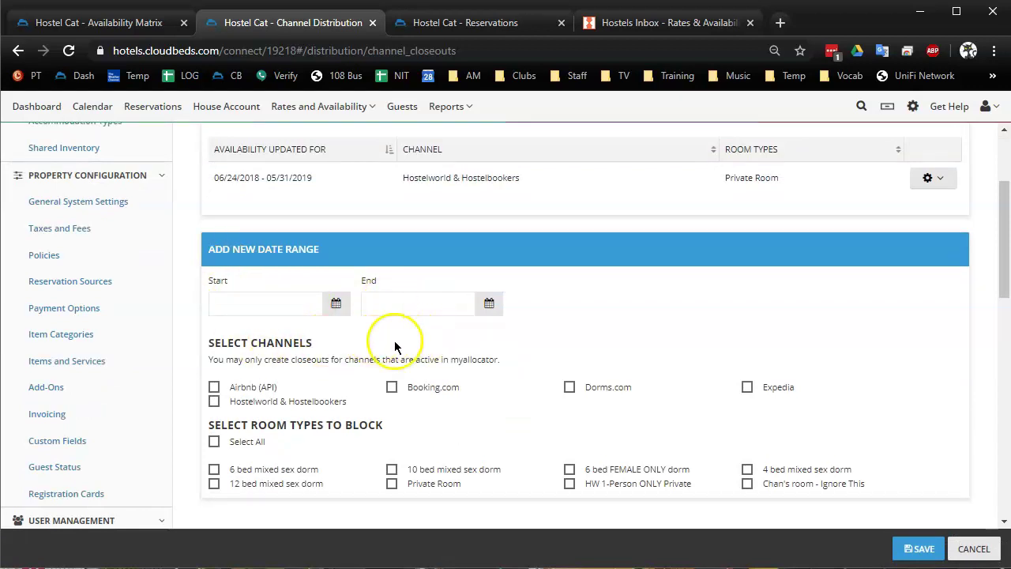
scroll(388, 331, "down", 1)
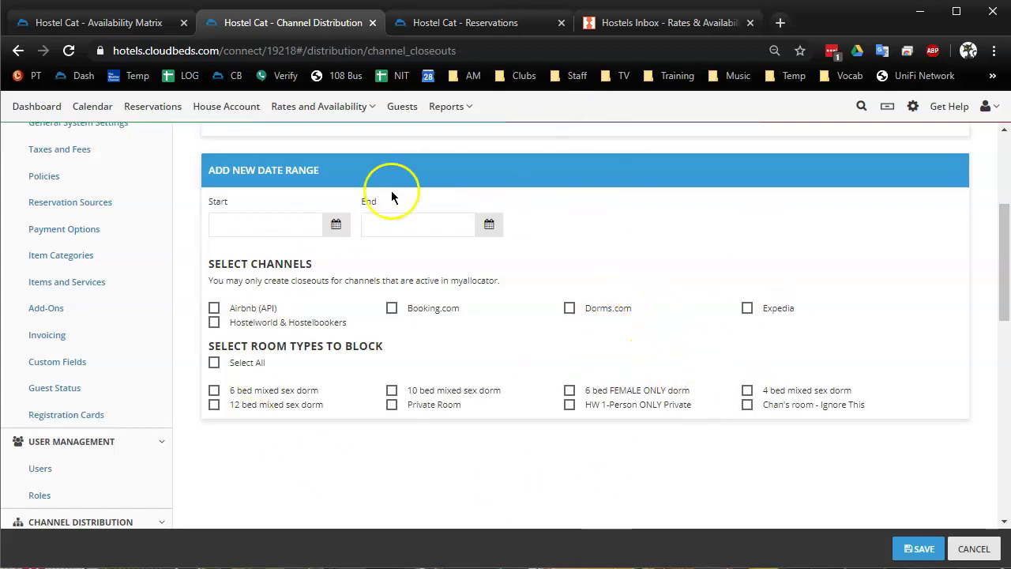
key("Escape")
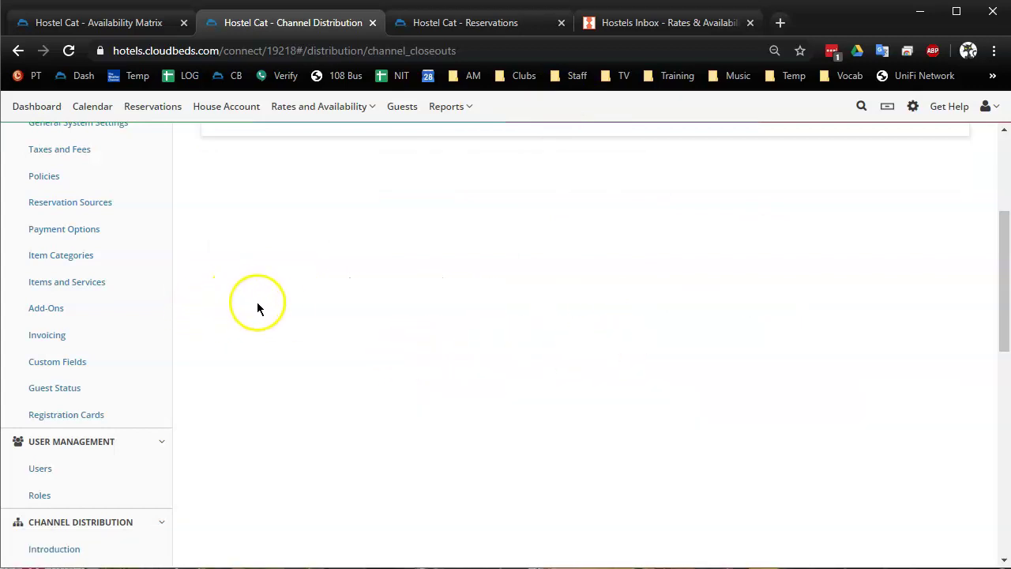
scroll(257, 307, "up", 1)
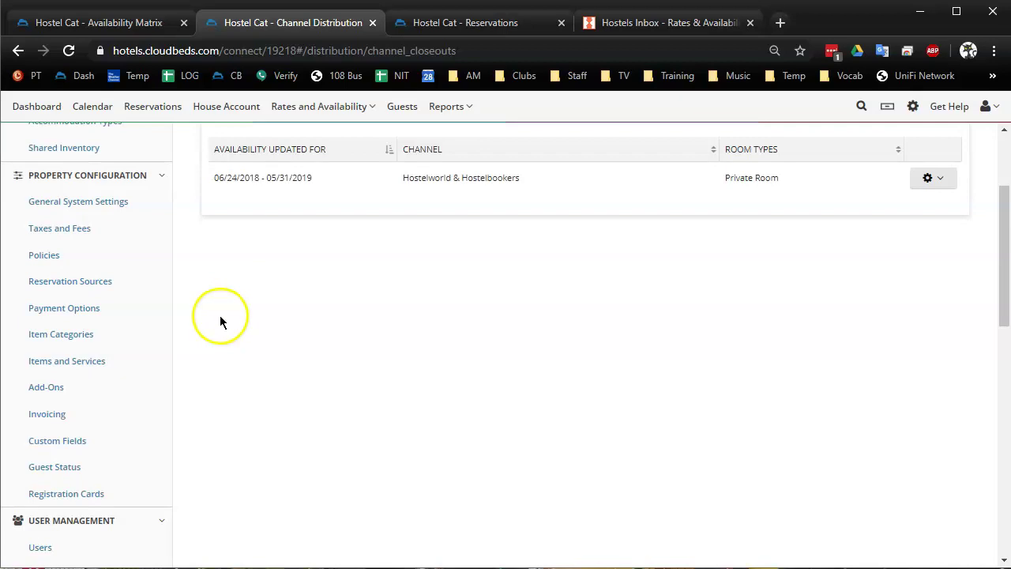
Step: View the deposit policies, and examine the payment gateway and billing address requirements in the payment options
left_click(69, 258)
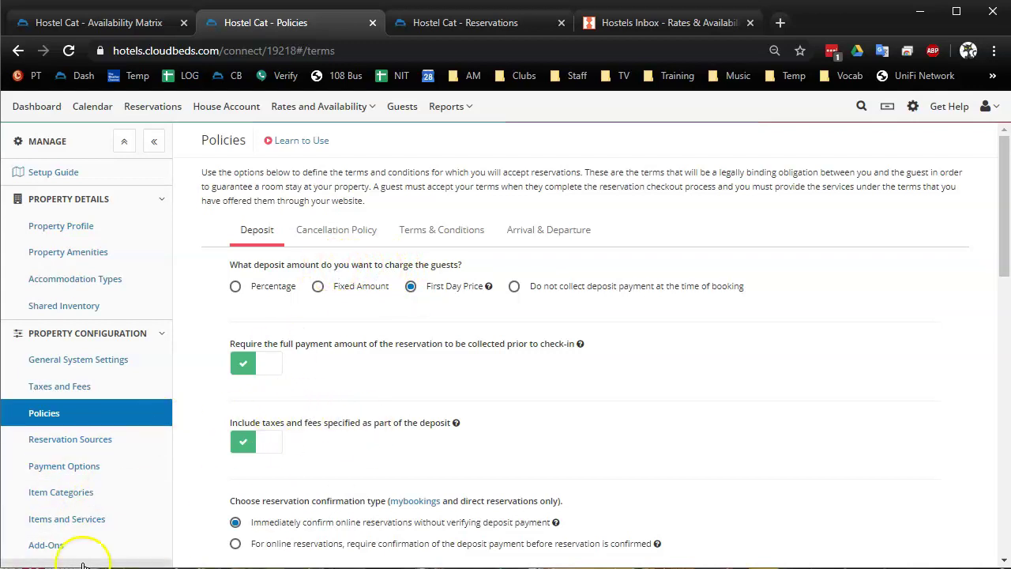
left_click(79, 467)
scroll(393, 366, "down", 4)
scroll(392, 368, "up", 2)
scroll(348, 326, "down", 7)
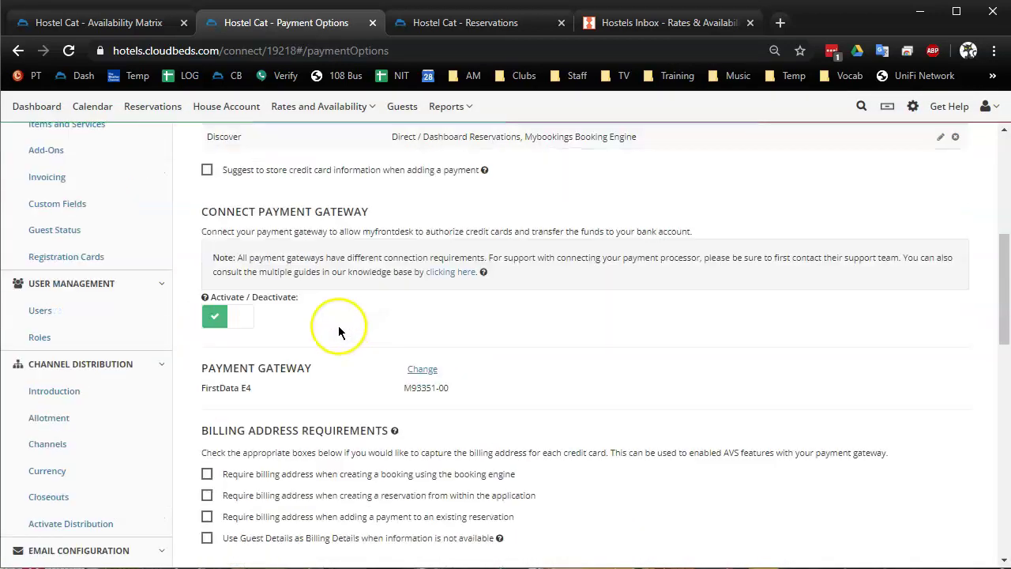
Step: Expand the Hostelworld & Hostelbookers processing method in the payment options to view its deposit collection settings
scroll(336, 332, "down", 4)
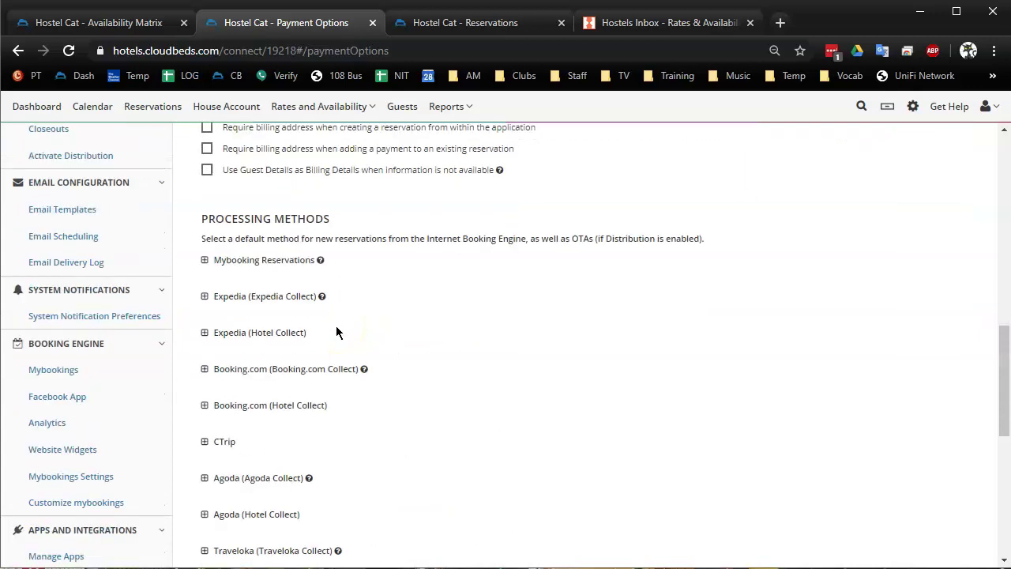
scroll(336, 325, "down", 2)
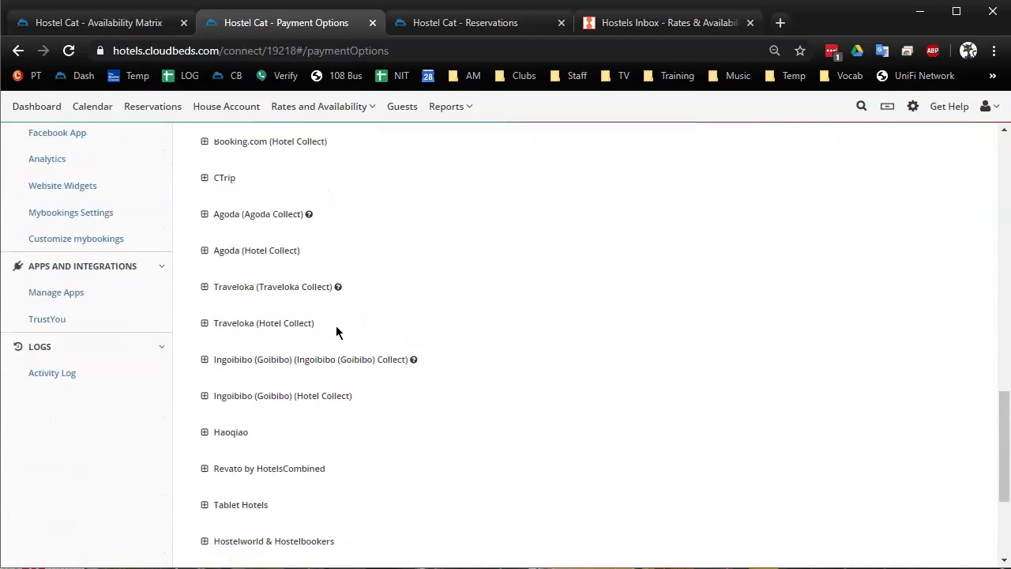
left_click(205, 388)
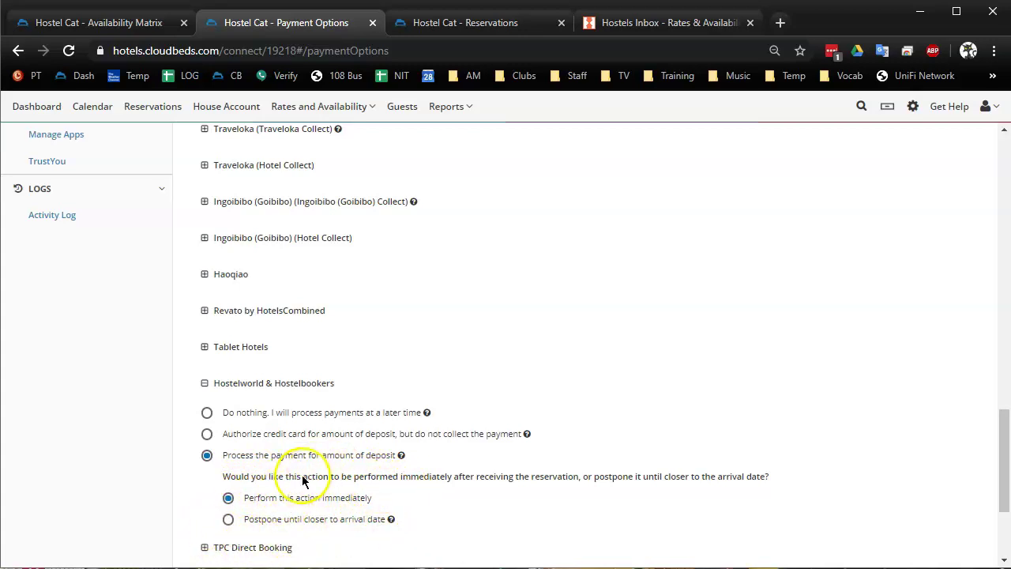
Step: Review the payment gateway and billing address settings again, and open the channel management page
scroll(323, 463, "up", 5)
scroll(323, 465, "up", 6)
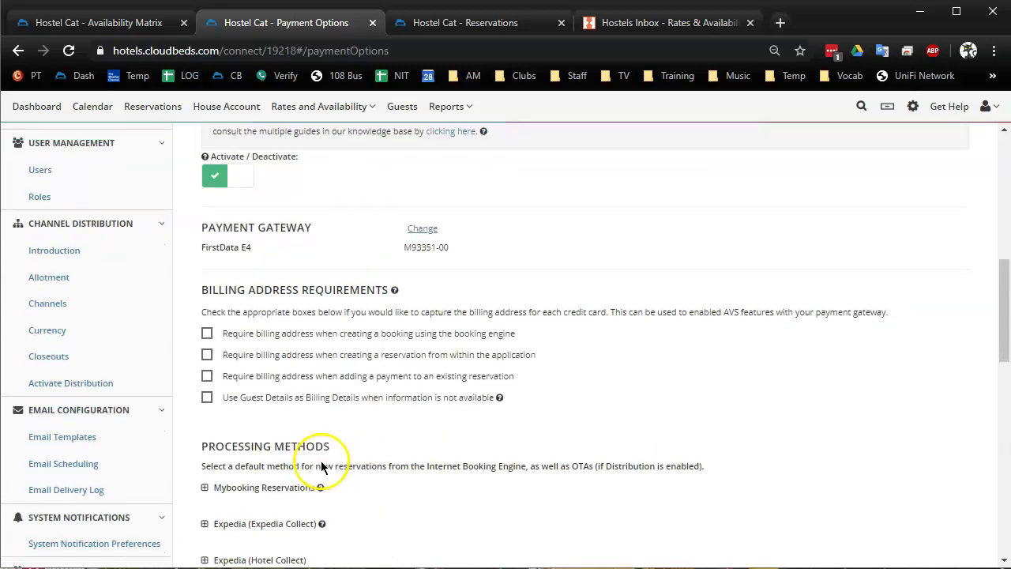
scroll(333, 478, "down", 1)
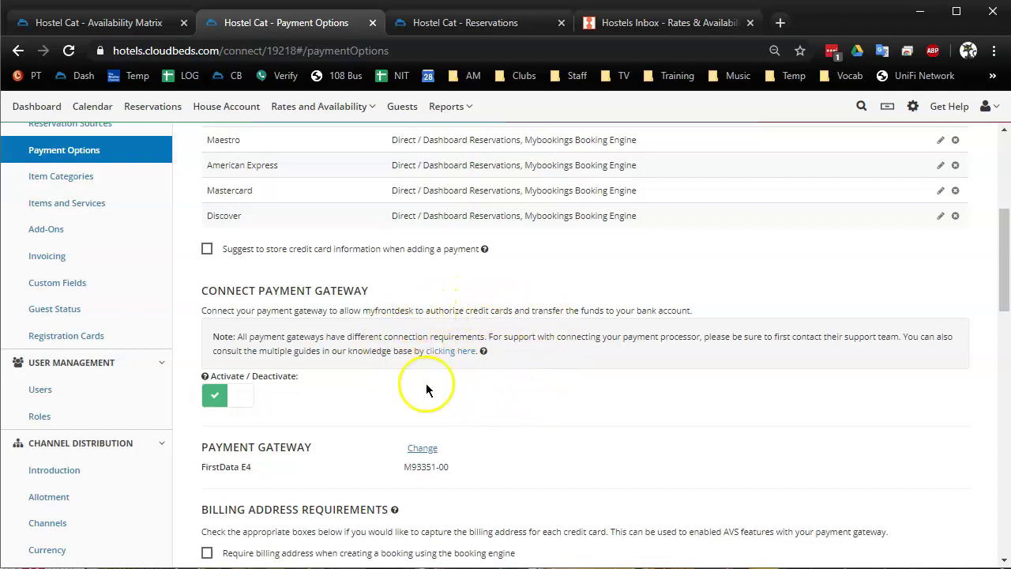
scroll(224, 351, "down", 2)
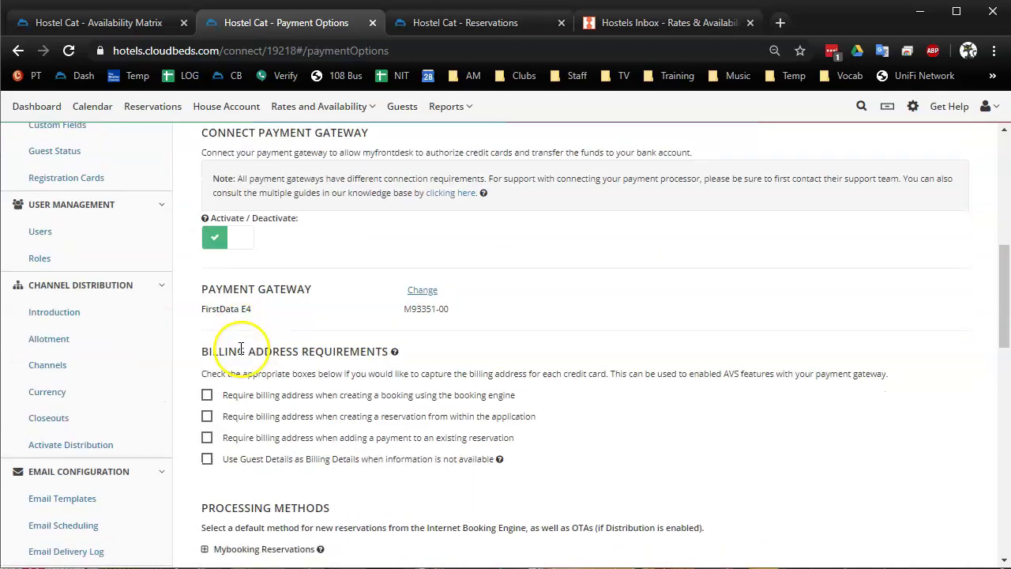
left_click(64, 373)
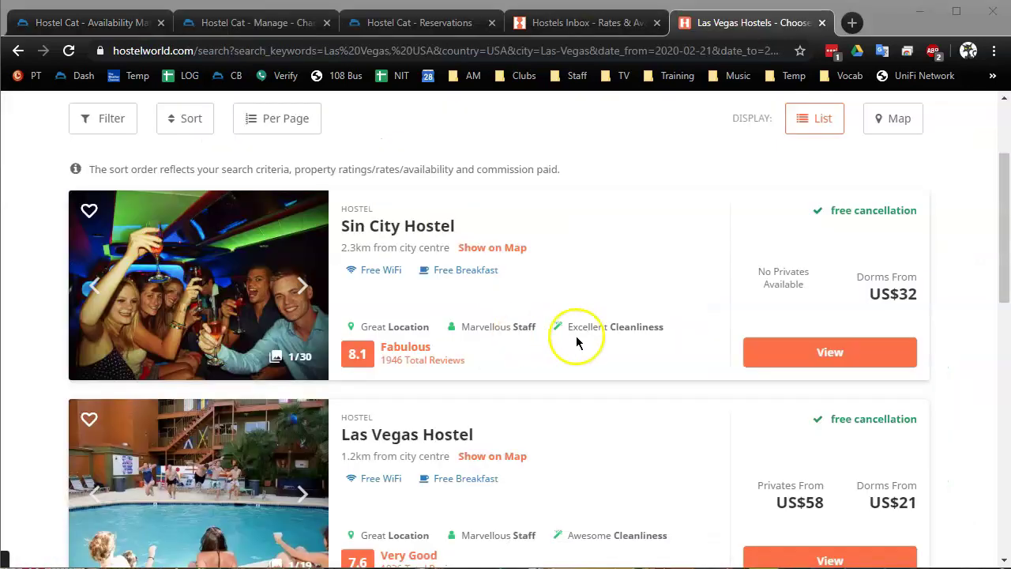
Step: Compare the Las Vegas hostels on Hostelworld for 21 to 25 Feb 2020, and open the Hostel Cat listing
scroll(749, 353, "up", 1)
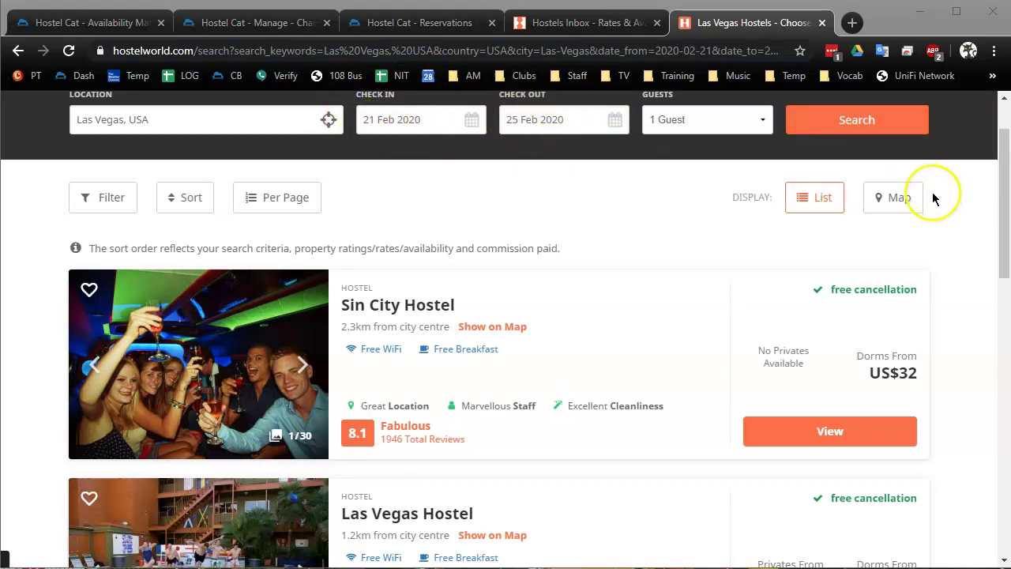
scroll(934, 196, "down", 1)
scroll(933, 192, "down", 1)
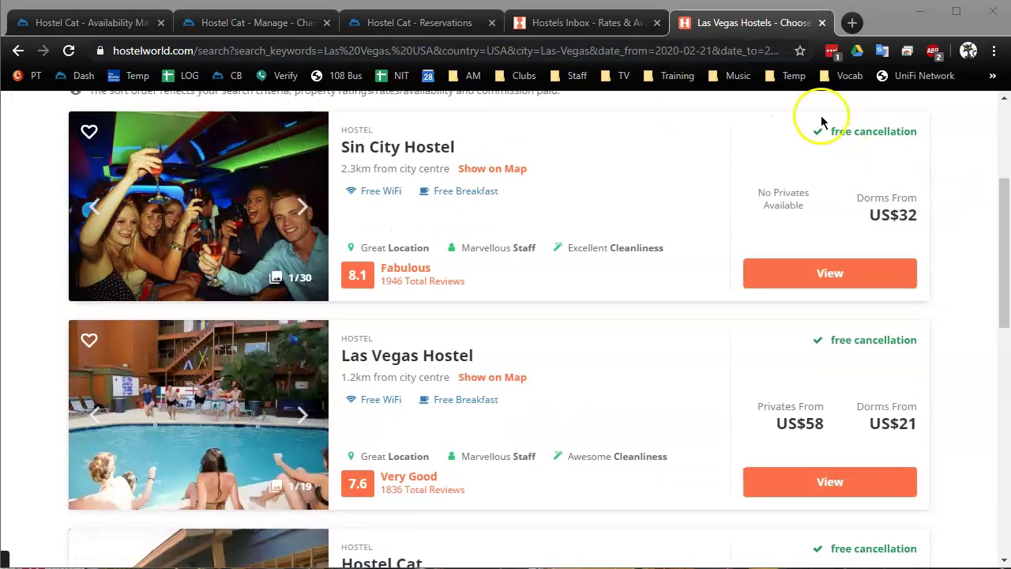
scroll(982, 255, "down", 2)
scroll(972, 257, "down", 1)
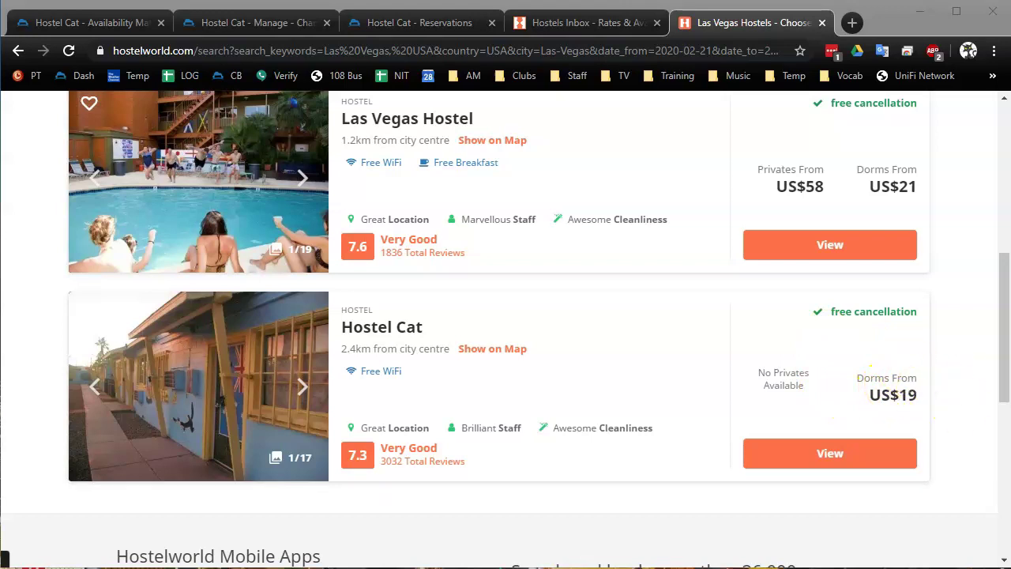
left_click(835, 459)
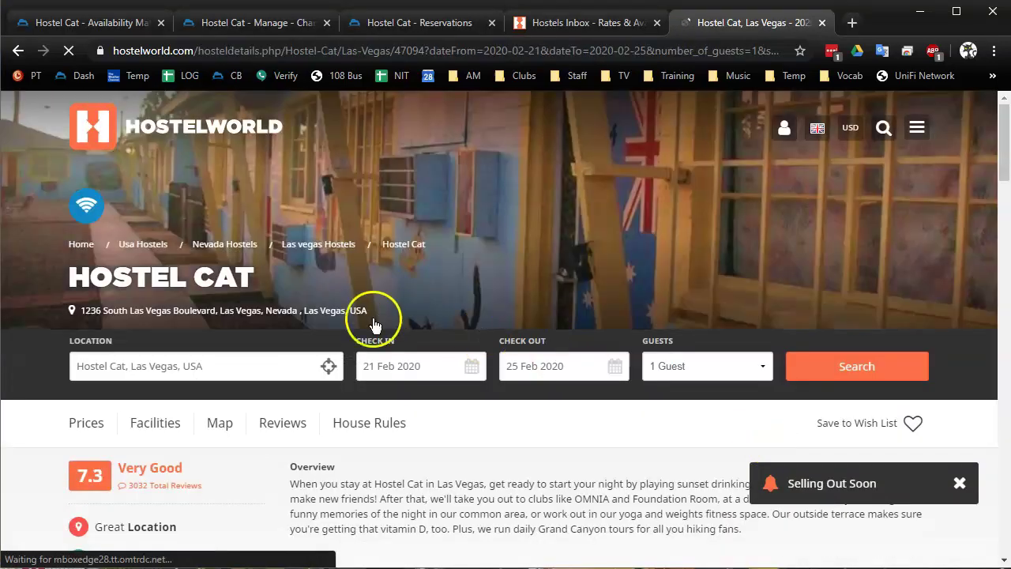
Step: Go to Hostel Cat's dorm bed prices and examine the Free Cancellation and Non-refundable terms for the 10 Bed Mixed Dorm
scroll(608, 454, "down", 1)
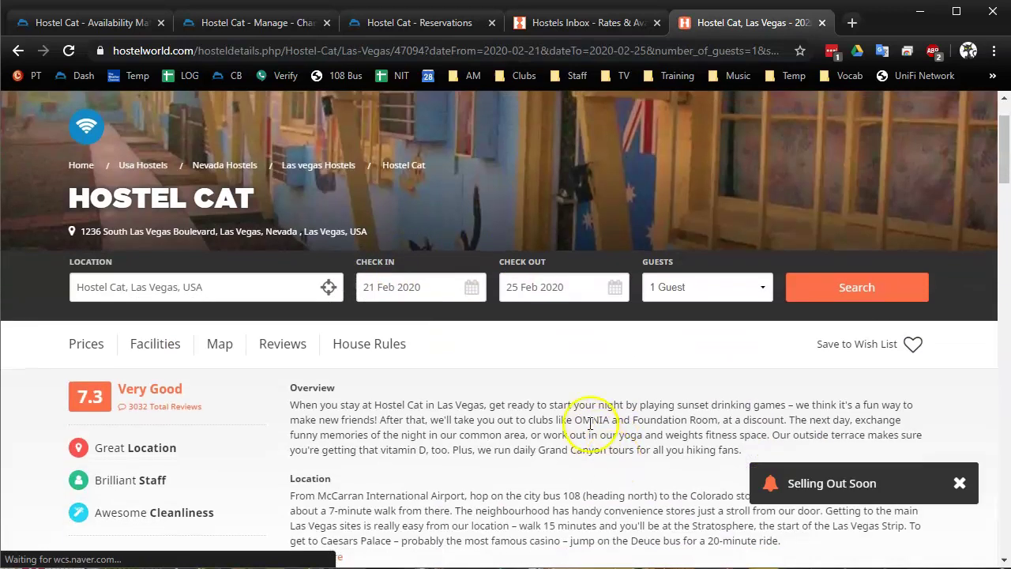
scroll(579, 384, "down", 2)
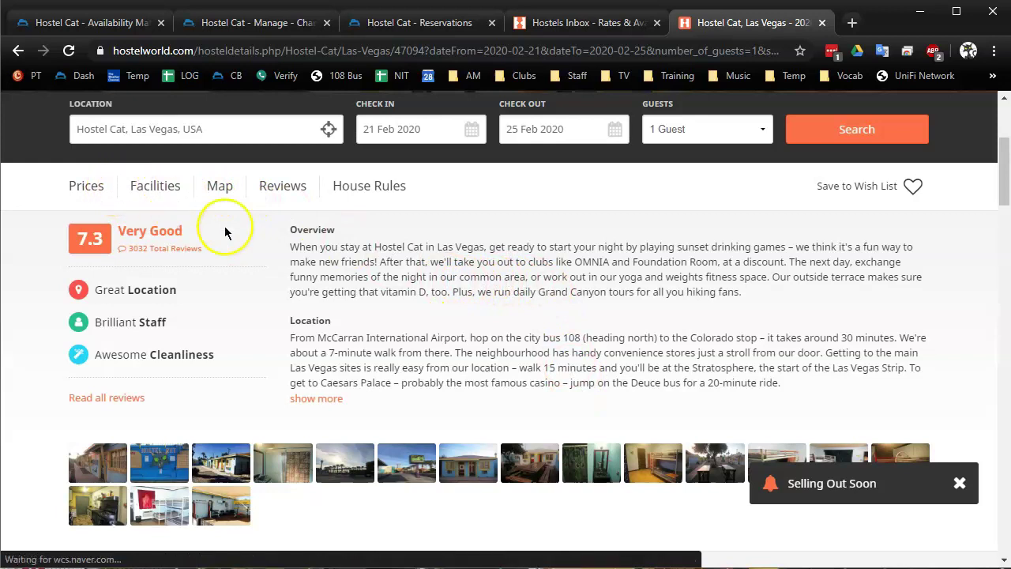
left_click(83, 188)
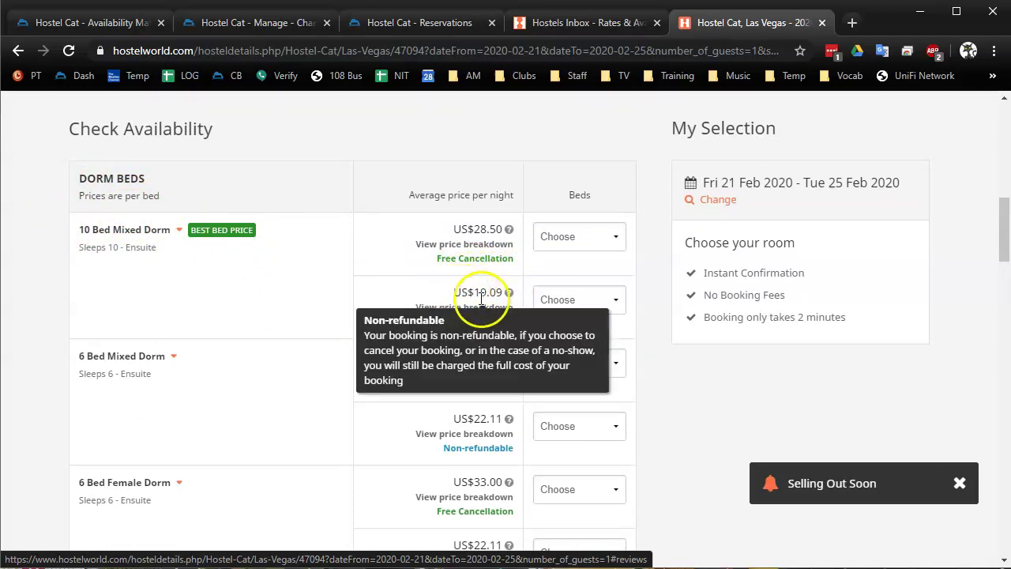
mouse_move(474, 296)
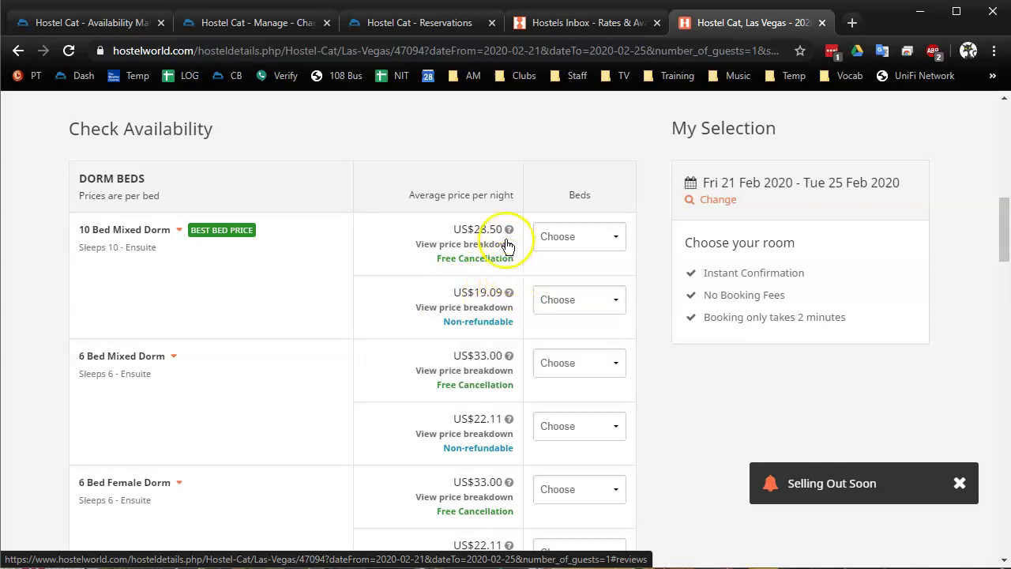
mouse_move(508, 358)
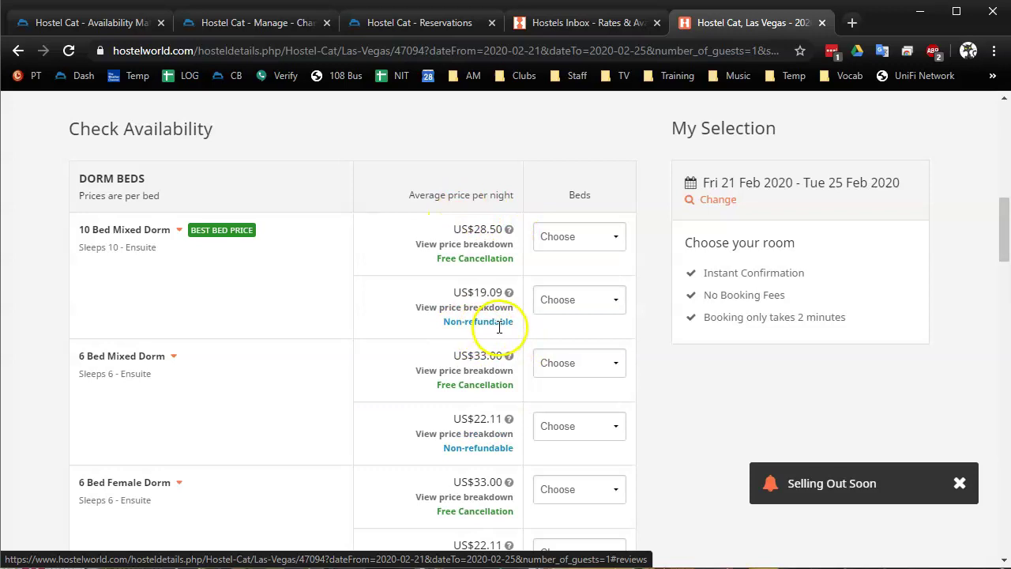
mouse_move(510, 293)
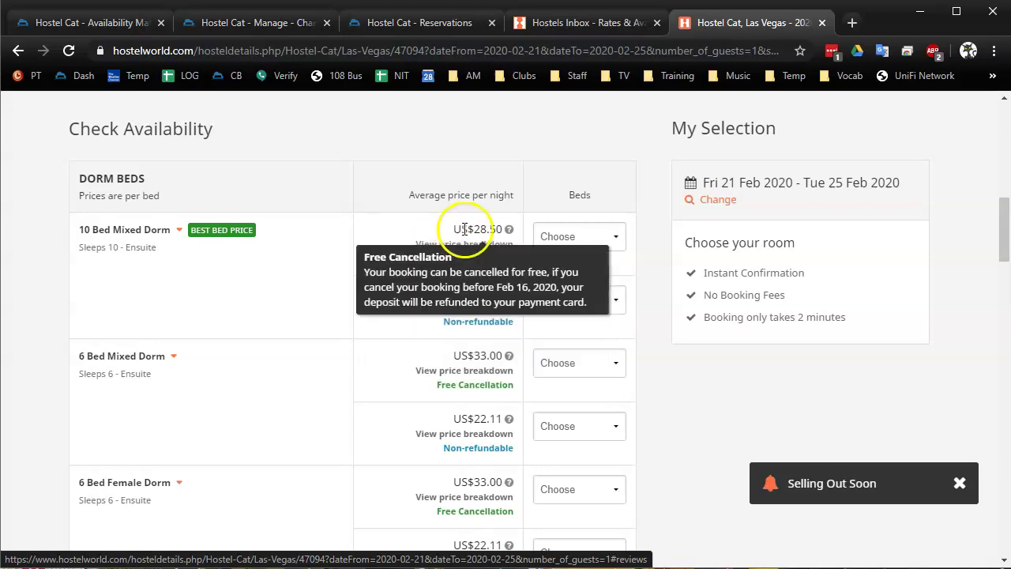
mouse_move(509, 230)
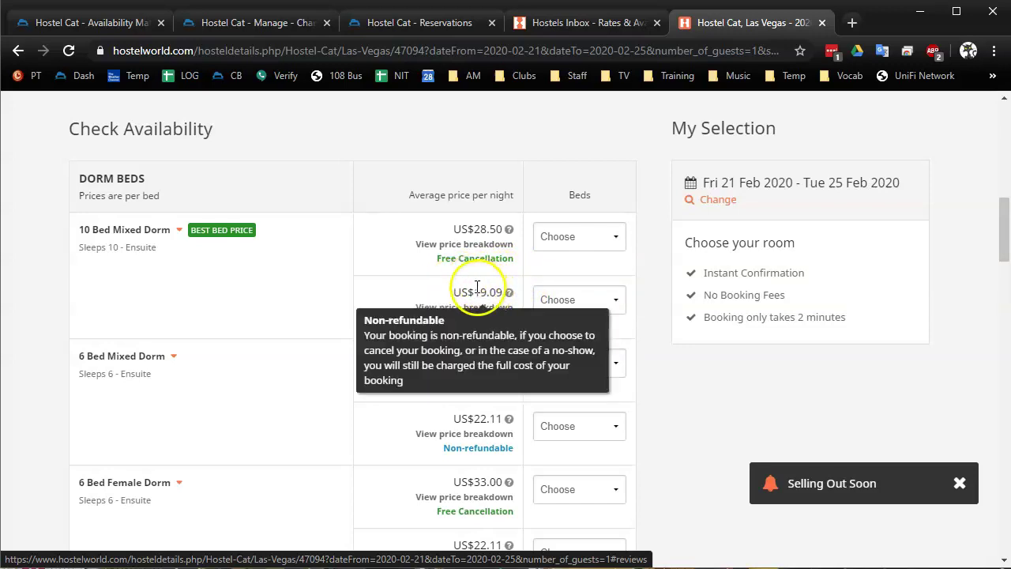
Step: Read the cancellation policy and things to note in Hostel Cat's house rules, and close them
scroll(705, 237, "up", 4)
scroll(706, 236, "up", 4)
scroll(691, 242, "down", 1)
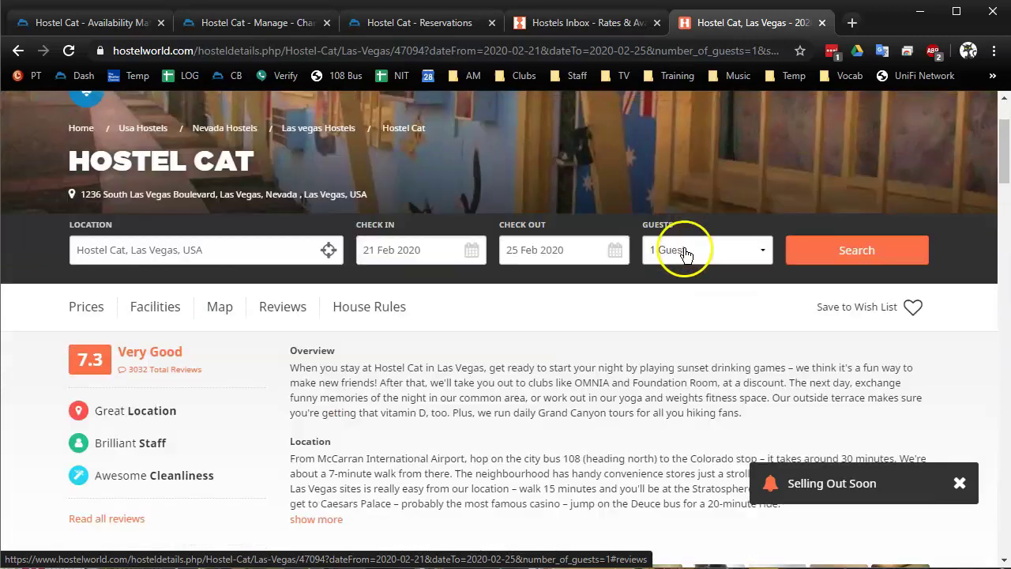
left_click(370, 279)
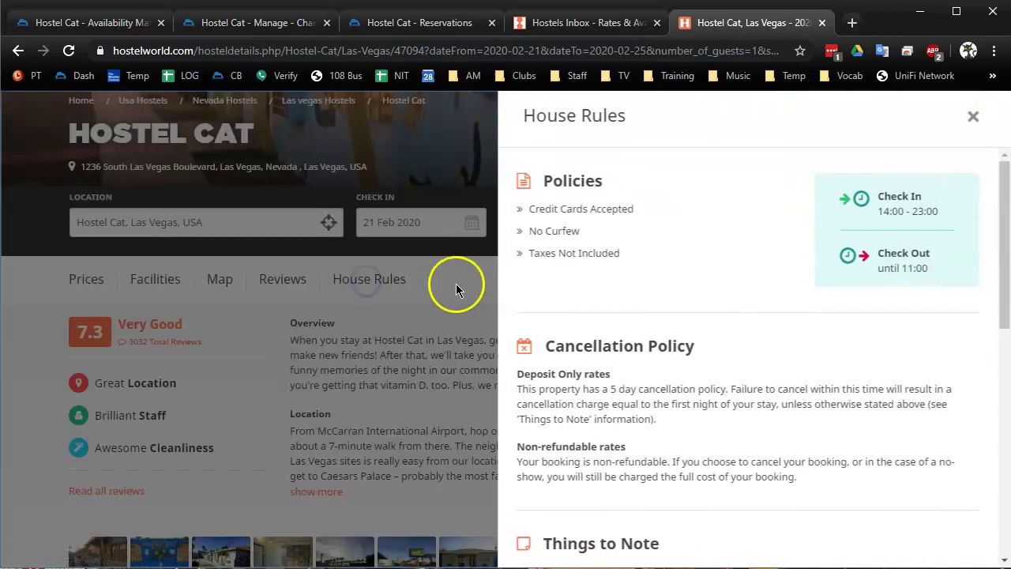
scroll(673, 302, "down", 5)
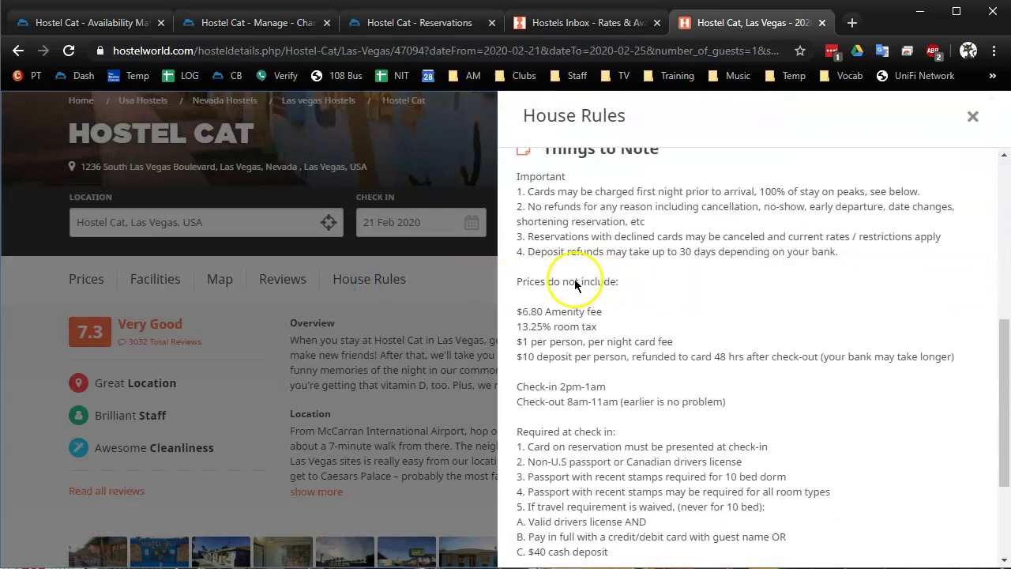
scroll(656, 367, "up", 3)
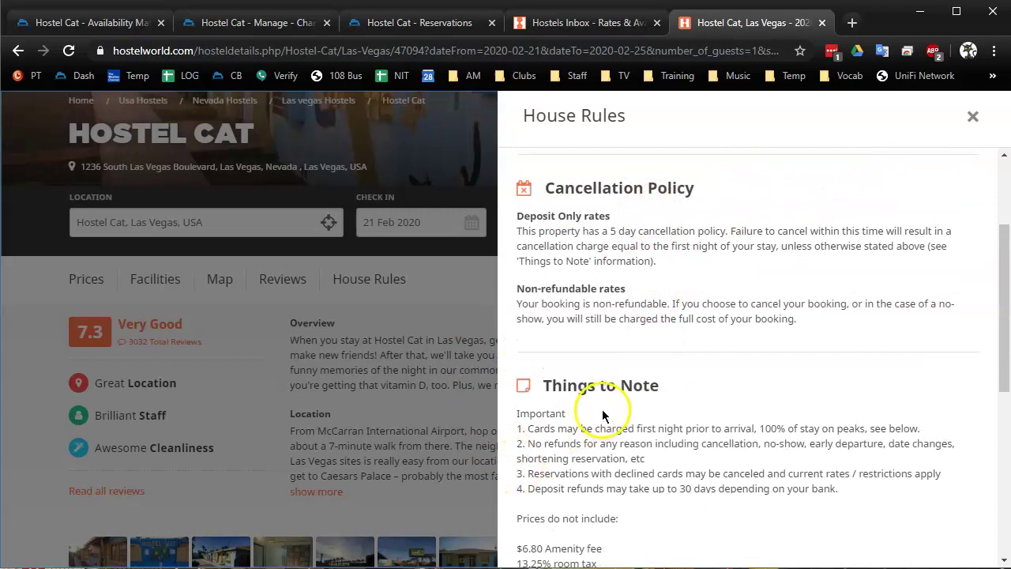
scroll(602, 409, "down", 2)
scroll(602, 410, "up", 1)
scroll(639, 294, "up", 3)
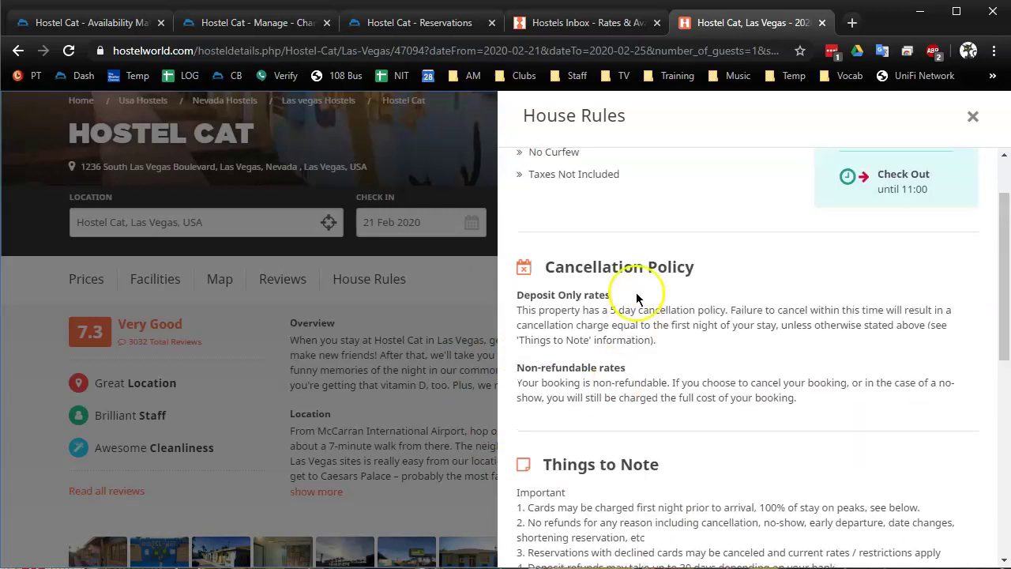
scroll(627, 304, "down", 1)
scroll(627, 309, "down", 3)
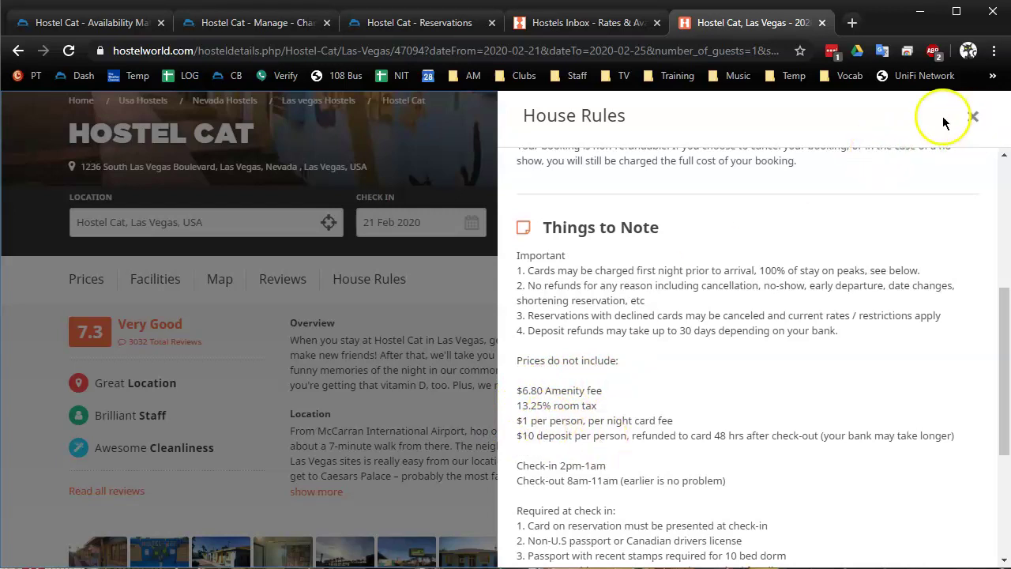
left_click(973, 118)
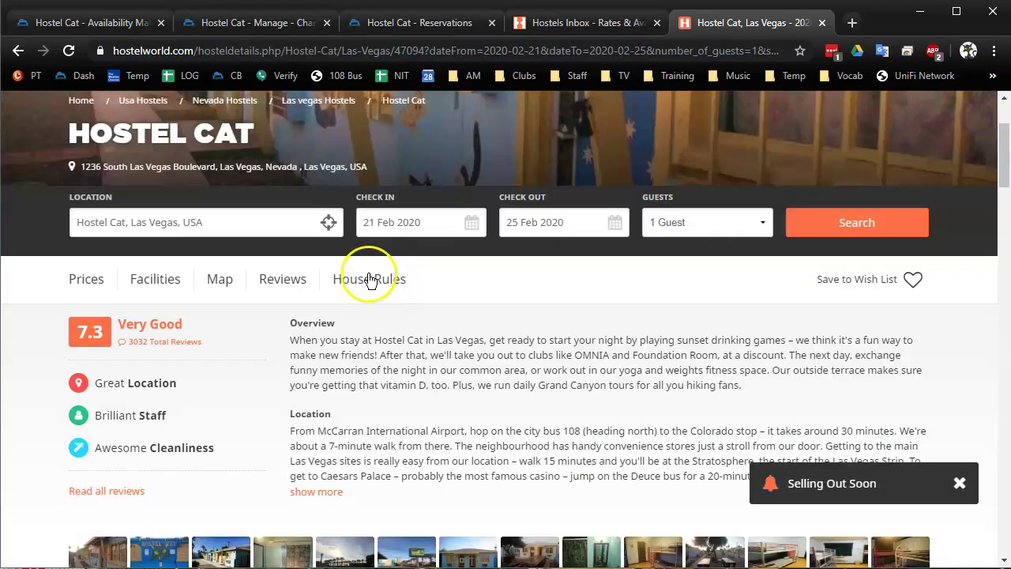
Step: Reopen the house rules, check the check-in requirements and excluded fees, and close them
left_click(364, 280)
scroll(801, 290, "down", 10)
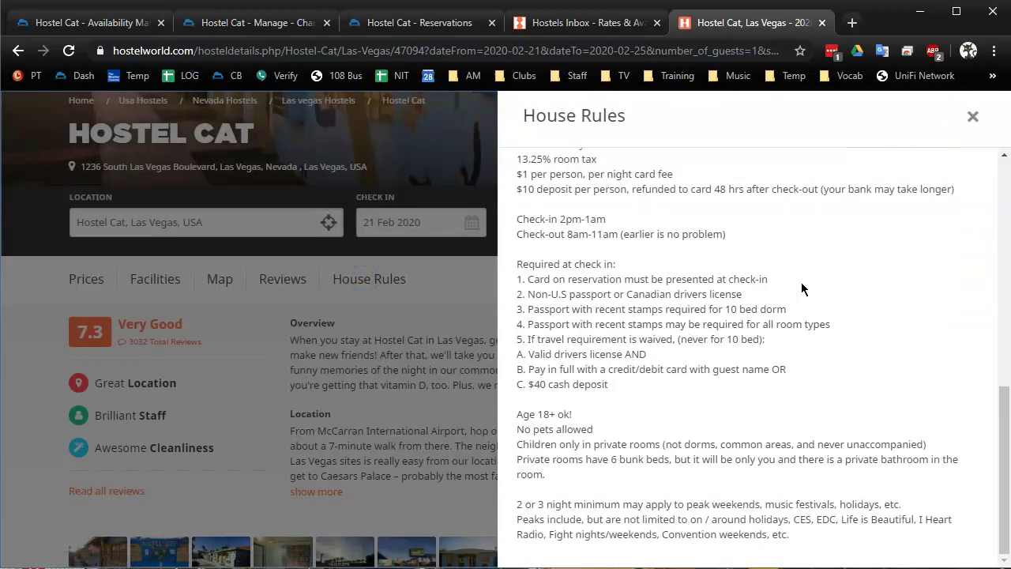
scroll(801, 290, "up", 1)
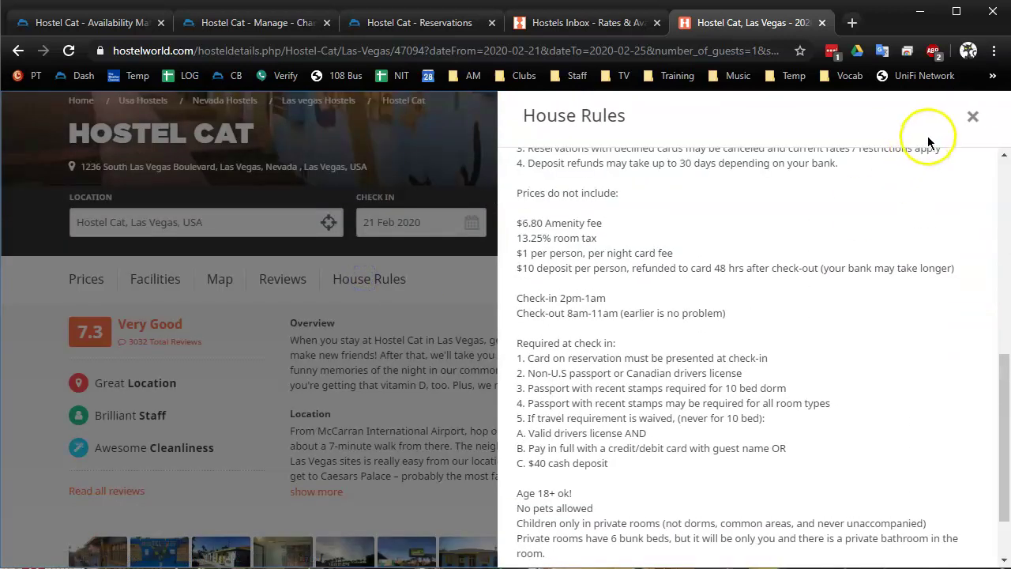
left_click(972, 120)
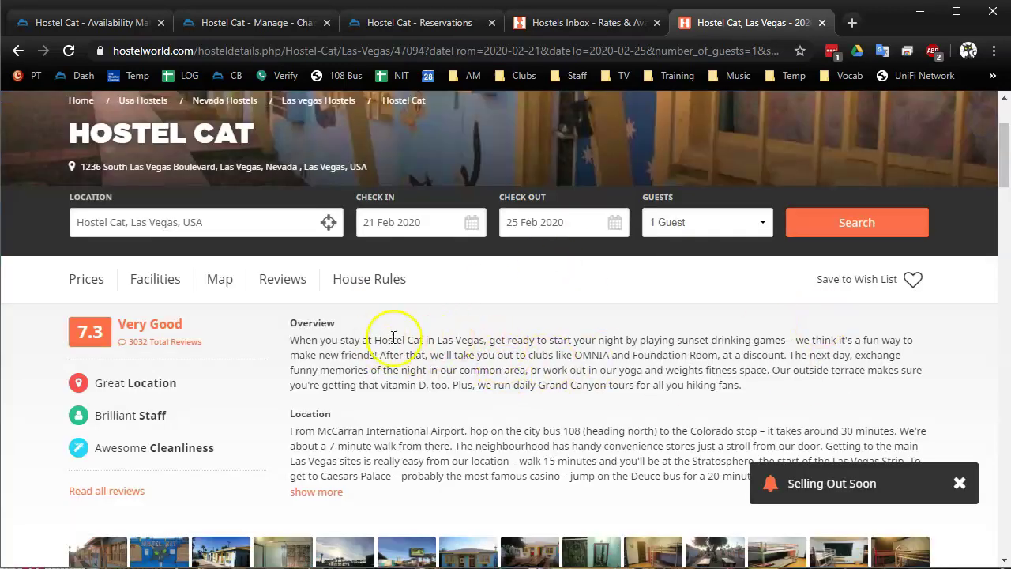
Step: View the nightly price breakdown of the Non-refundable rate for the 10 Bed Mixed Dorm
scroll(445, 339, "down", 5)
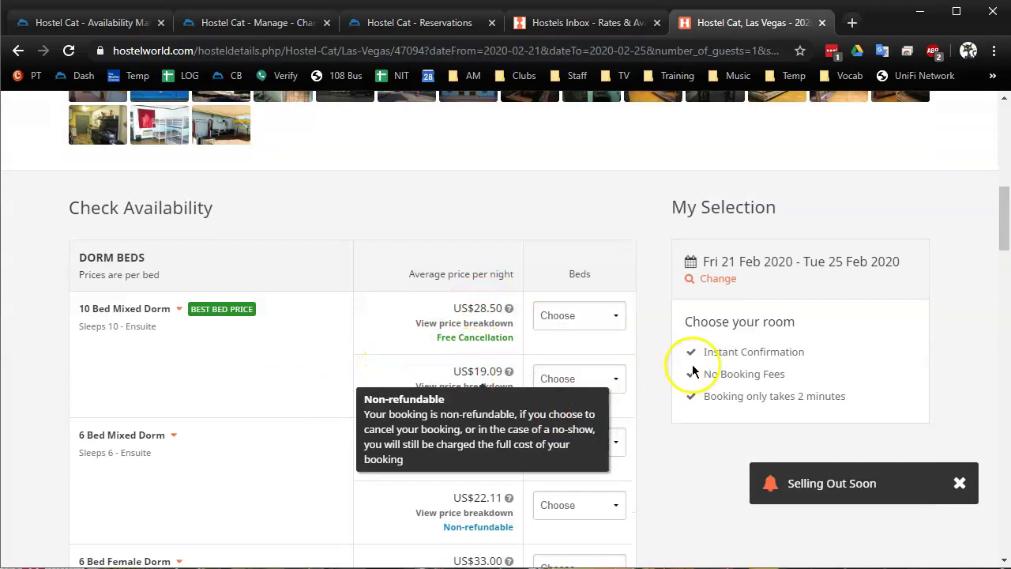
left_click(443, 388)
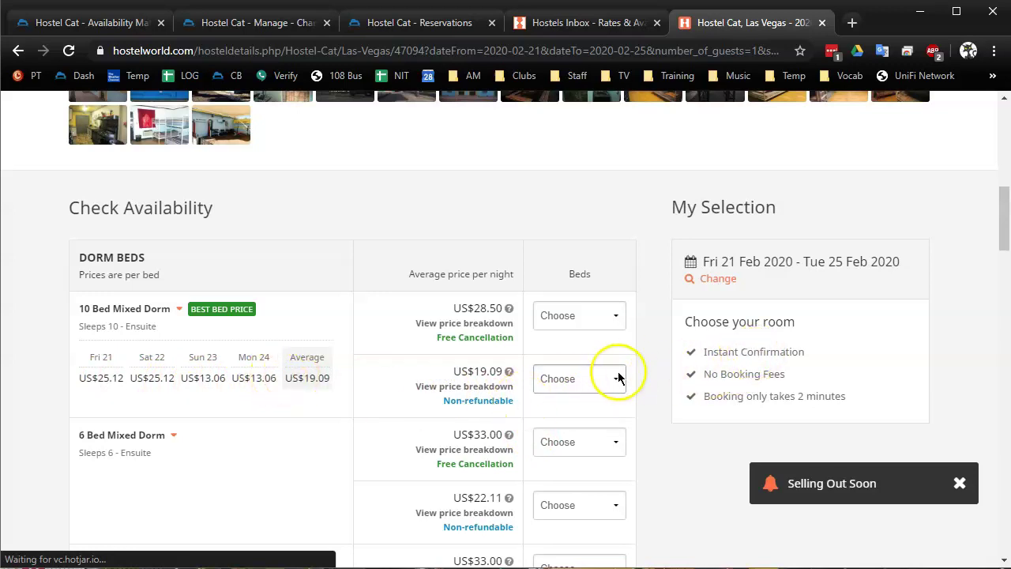
mouse_move(466, 365)
scroll(846, 358, "down", 7)
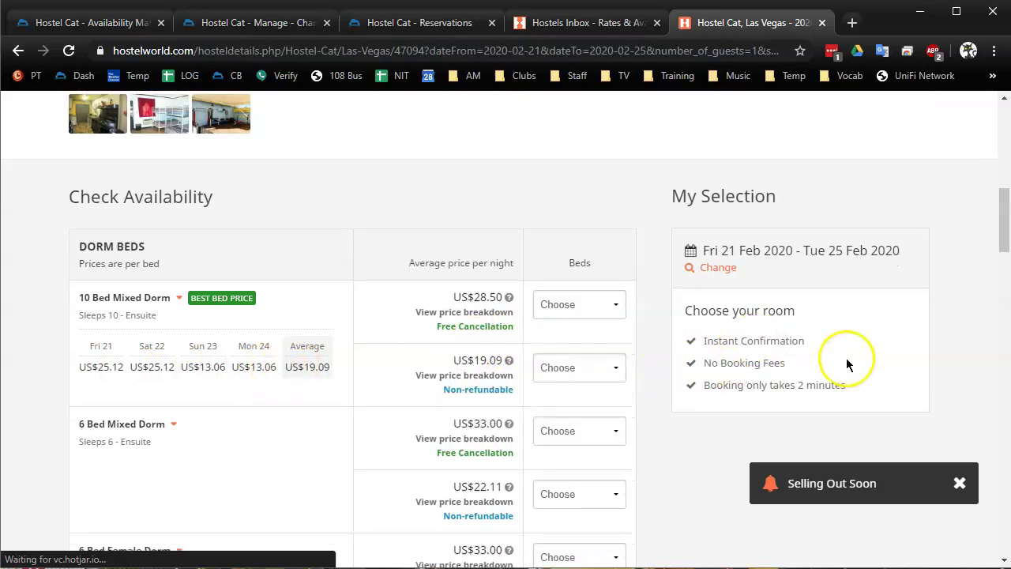
scroll(846, 358, "up", 5)
scroll(846, 359, "up", 3)
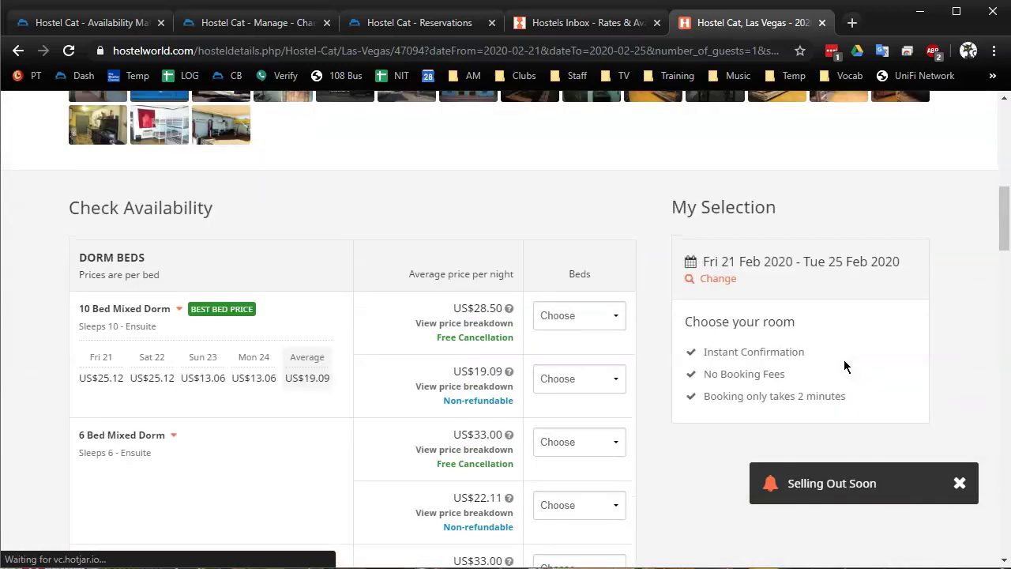
Step: Select 1 Bed at the Non-refundable rate in the 10 Bed Mixed Dorm, and view the booking summary's total and payable amount
left_click(598, 381)
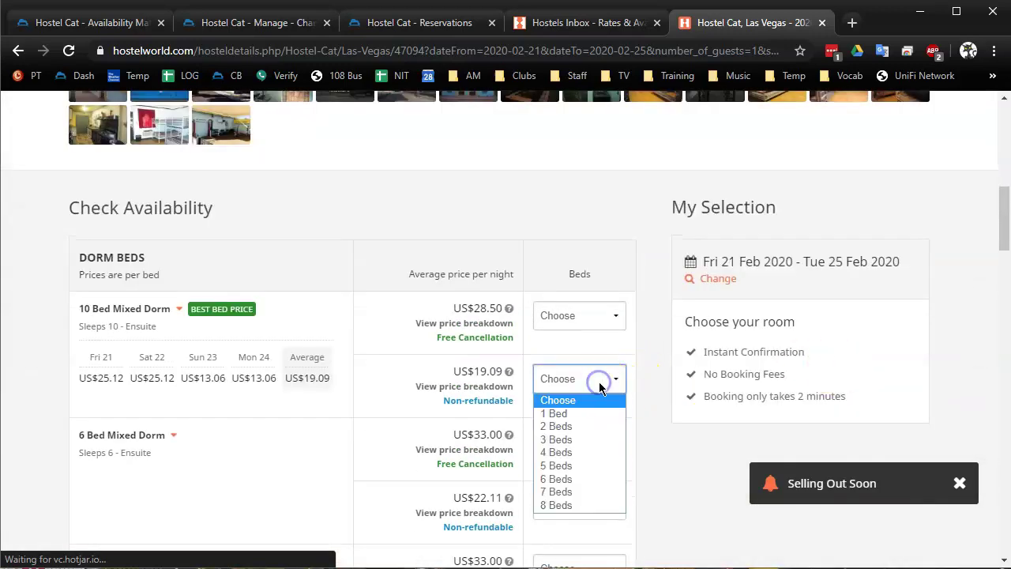
left_click(566, 414)
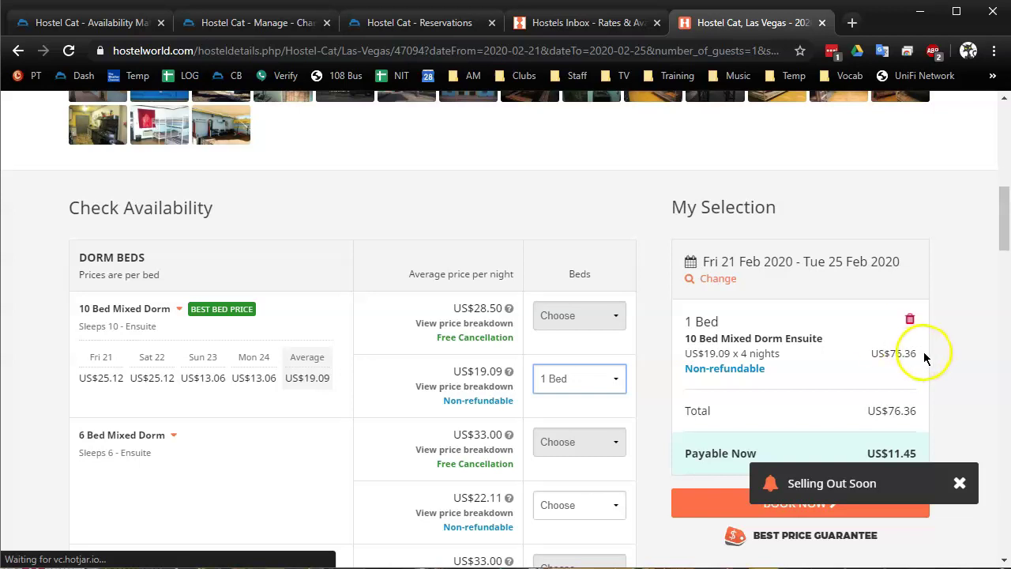
scroll(924, 357, "down", 1)
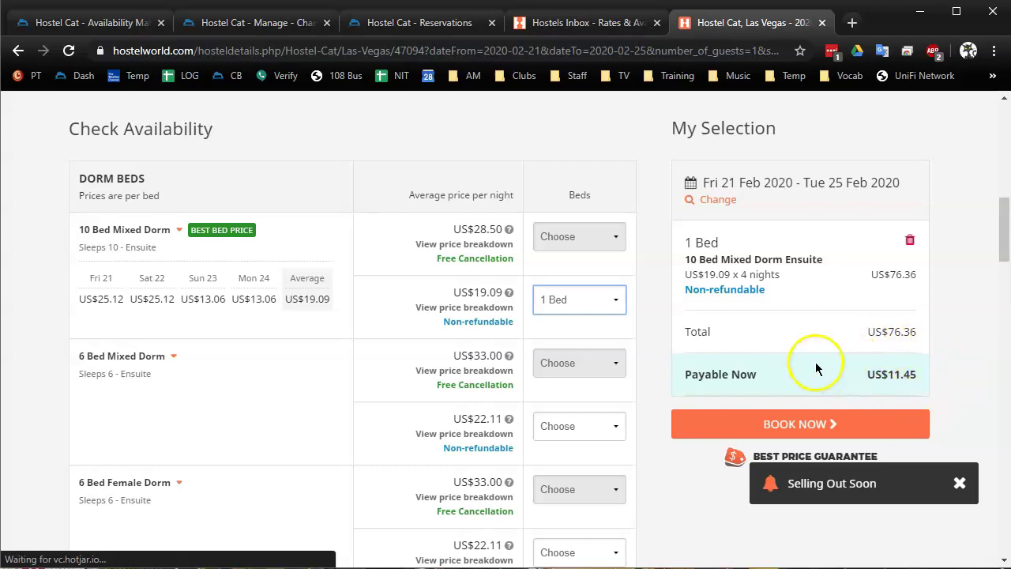
Step: Proceed to checkout with the selected bed, and read the room summary, non-refundable payment terms and tax note
mouse_move(437, 498)
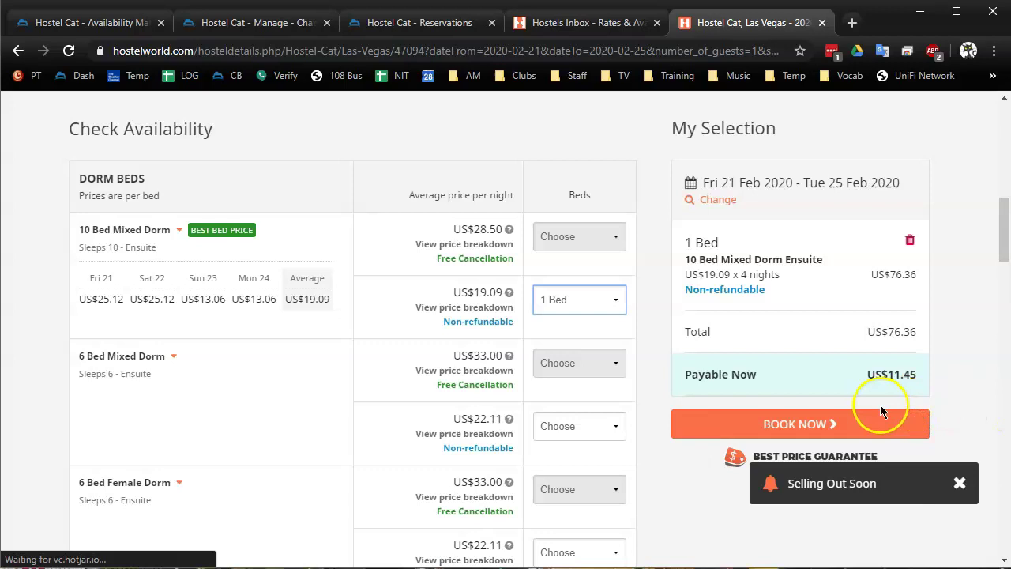
left_click(800, 427)
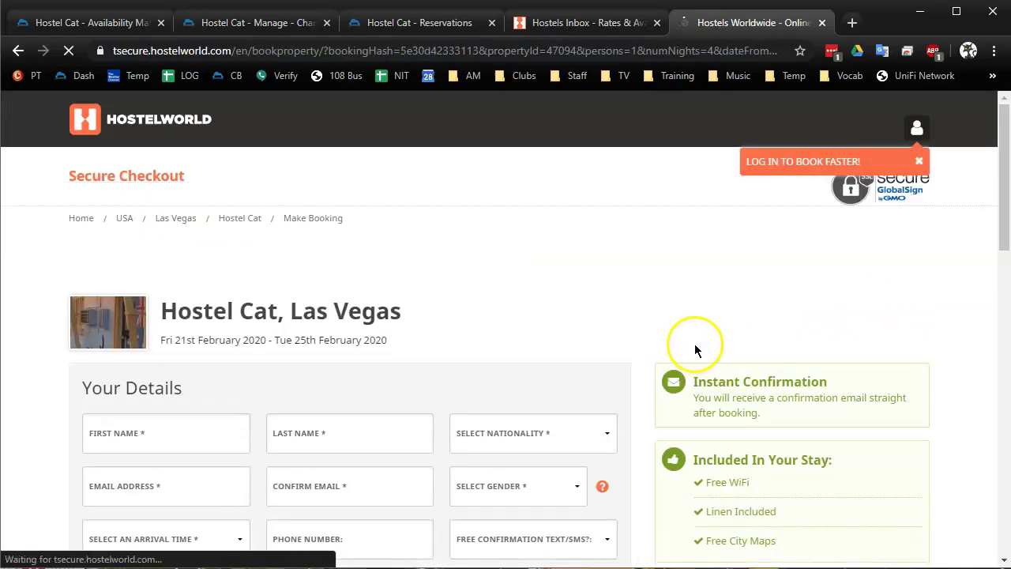
scroll(814, 314, "down", 3)
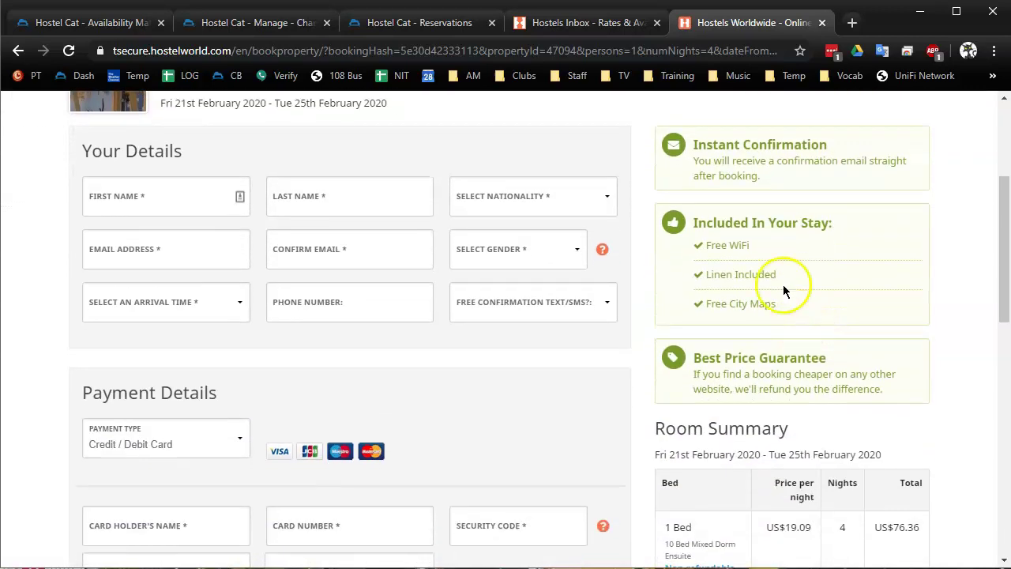
scroll(724, 196, "down", 3)
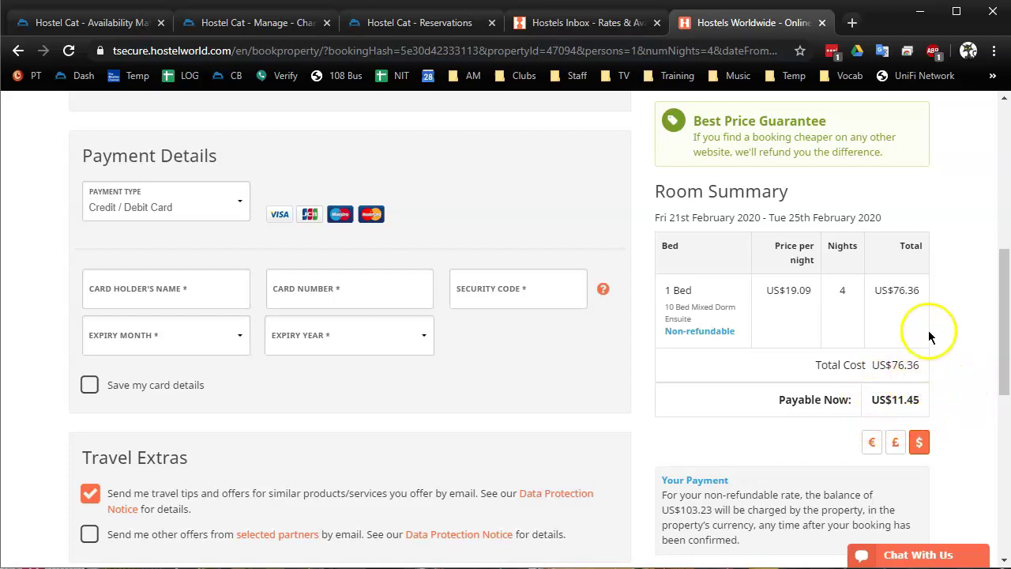
scroll(949, 384, "down", 2)
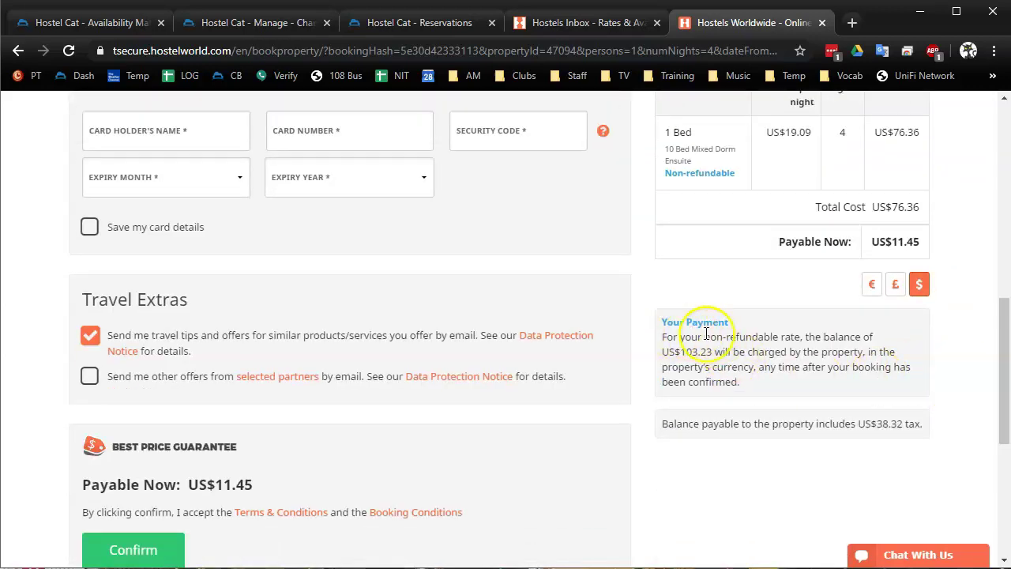
scroll(824, 373, "down", 1)
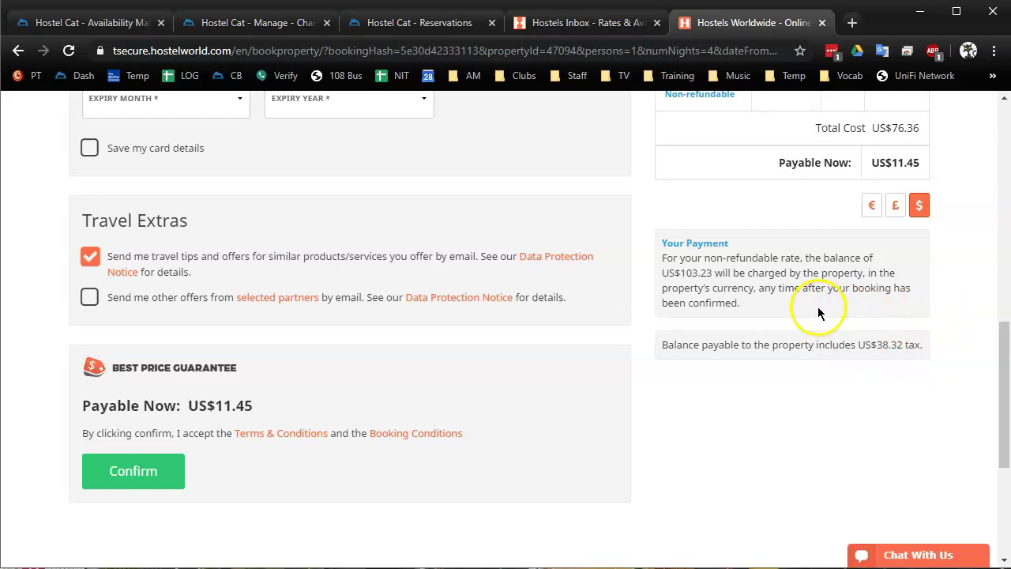
Step: Switch to Calculator and multiply the 19.09 nightly price from the room summary by 4 nights
key("alt+Tab")
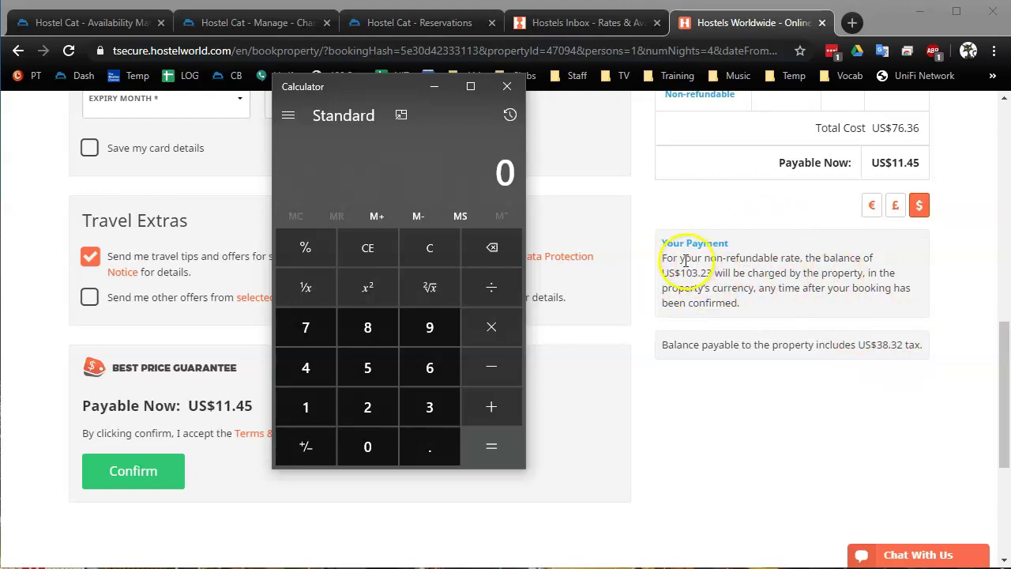
scroll(700, 338, "up", 1)
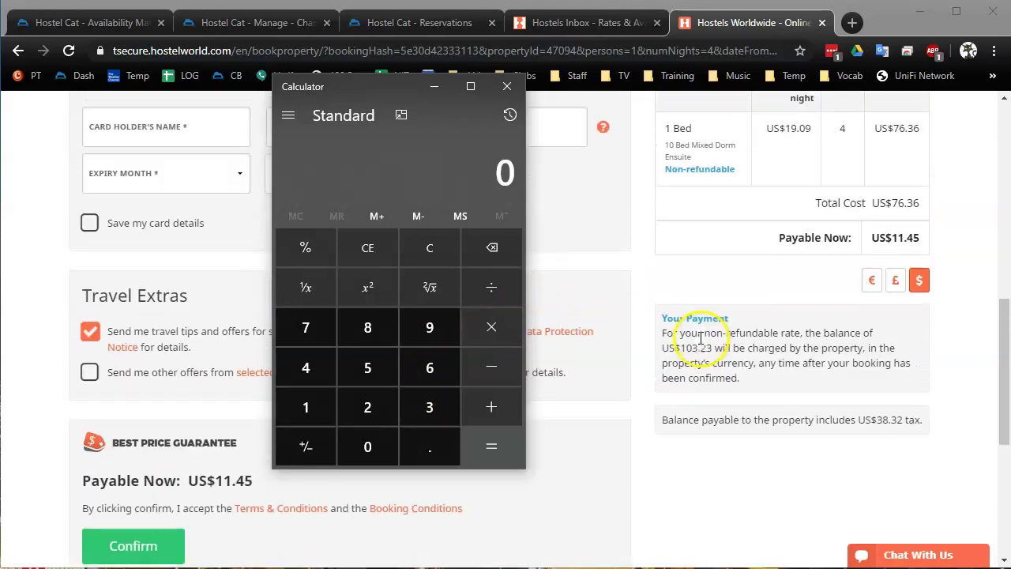
scroll(700, 337, "up", 1)
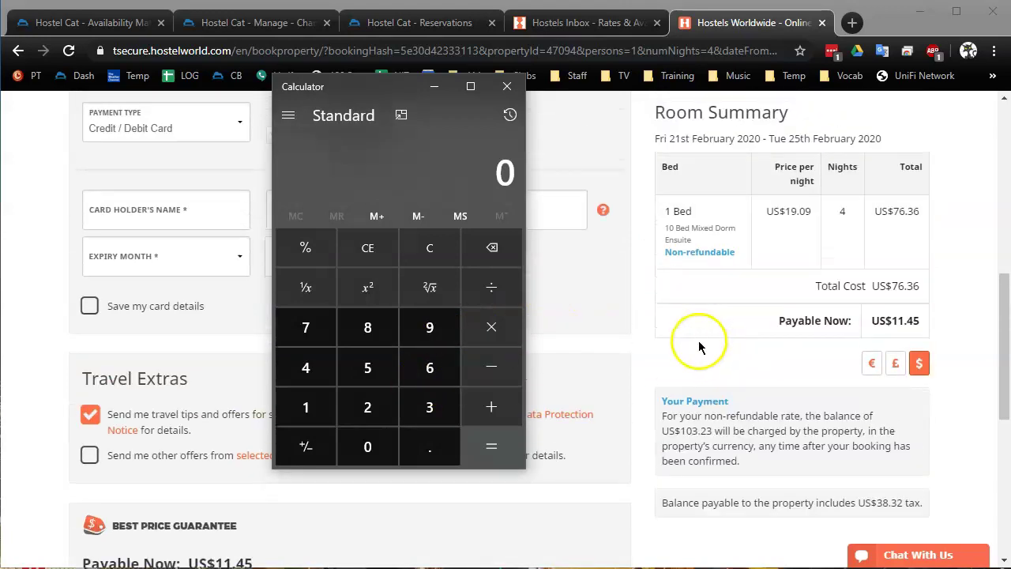
left_click(306, 408)
left_click(429, 332)
left_click(429, 446)
left_click(368, 446)
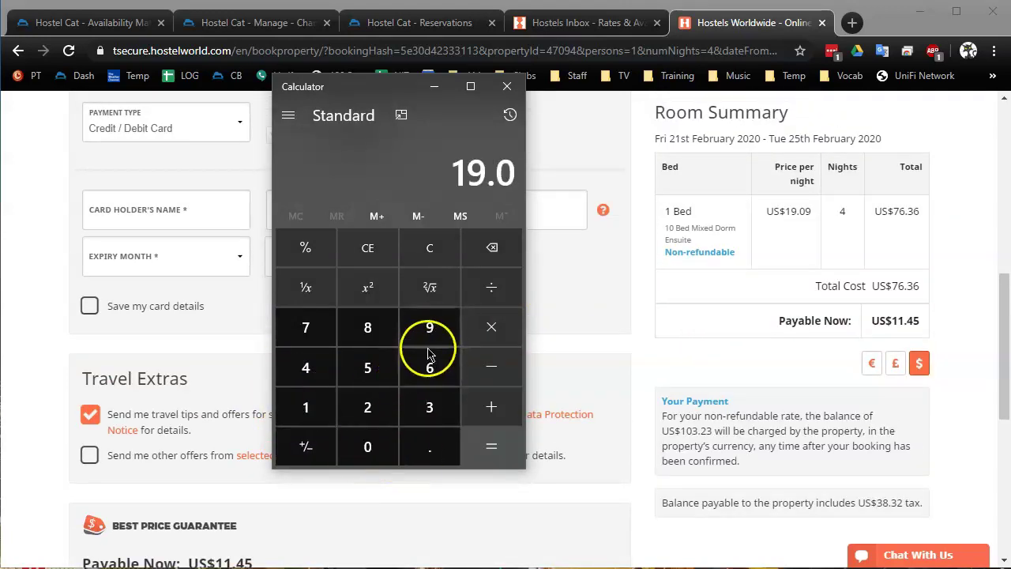
left_click(432, 330)
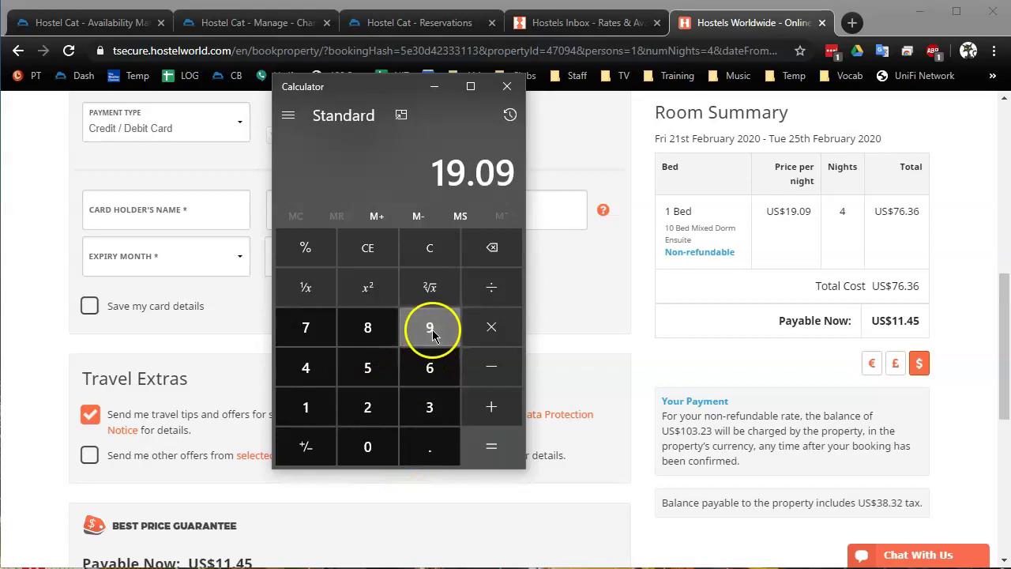
left_click(498, 332)
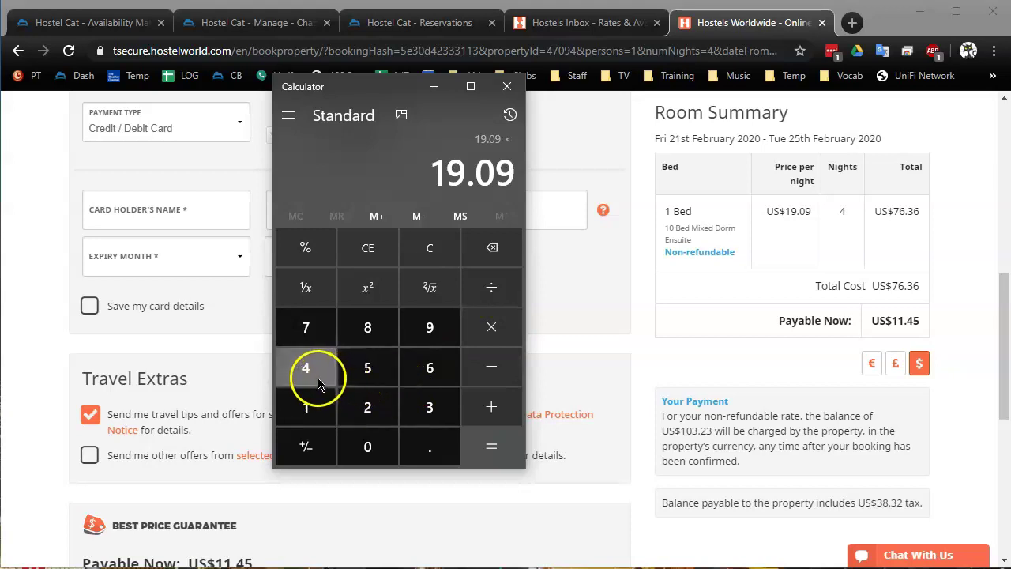
left_click(316, 379)
Step: Multiply the four-night price by 1 and by 1.1325, and calculate the result
left_click(499, 334)
left_click(306, 407)
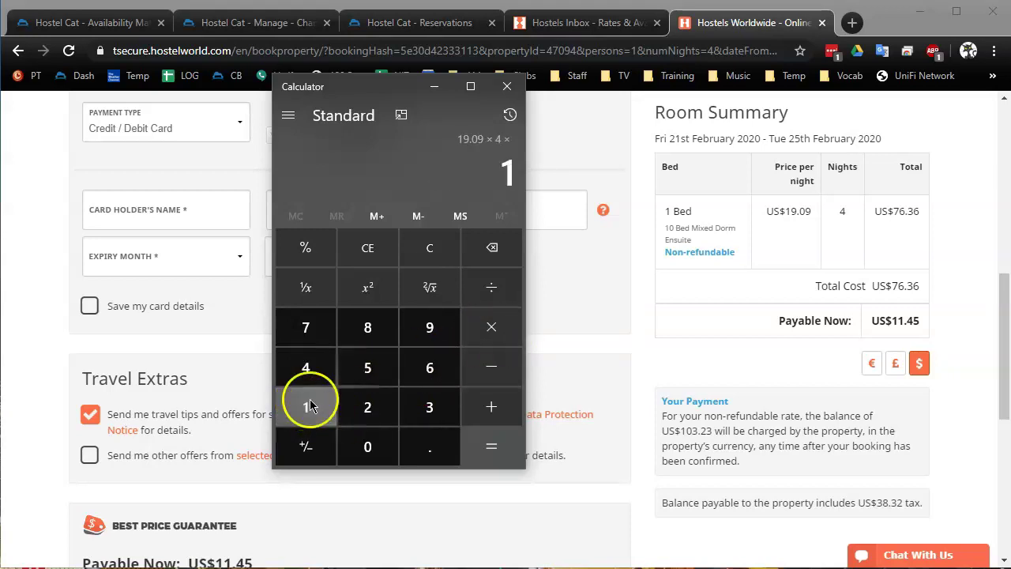
left_click(487, 335)
left_click(322, 411)
left_click(430, 446)
left_click(319, 411)
left_click(433, 407)
left_click(373, 411)
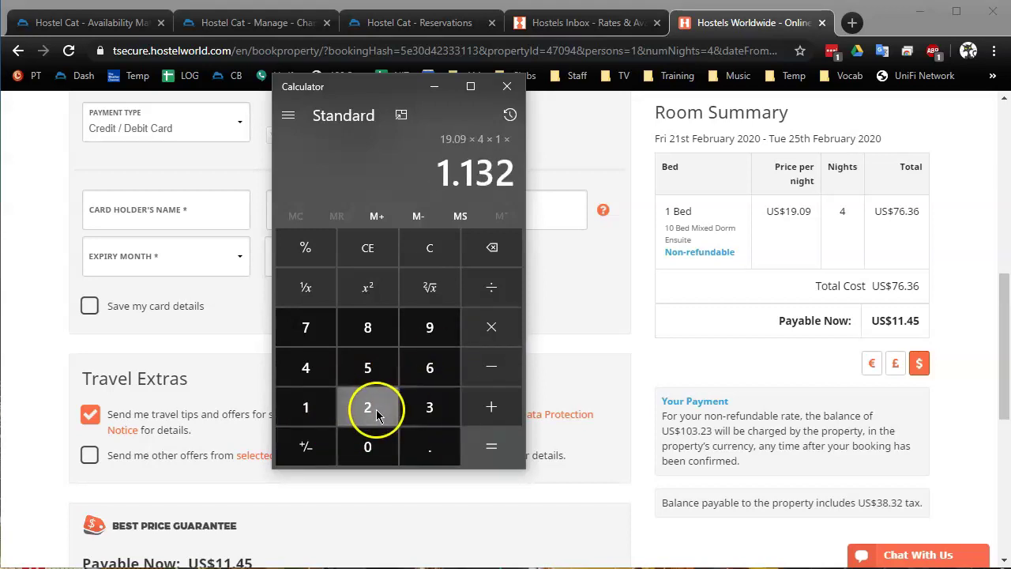
left_click(368, 364)
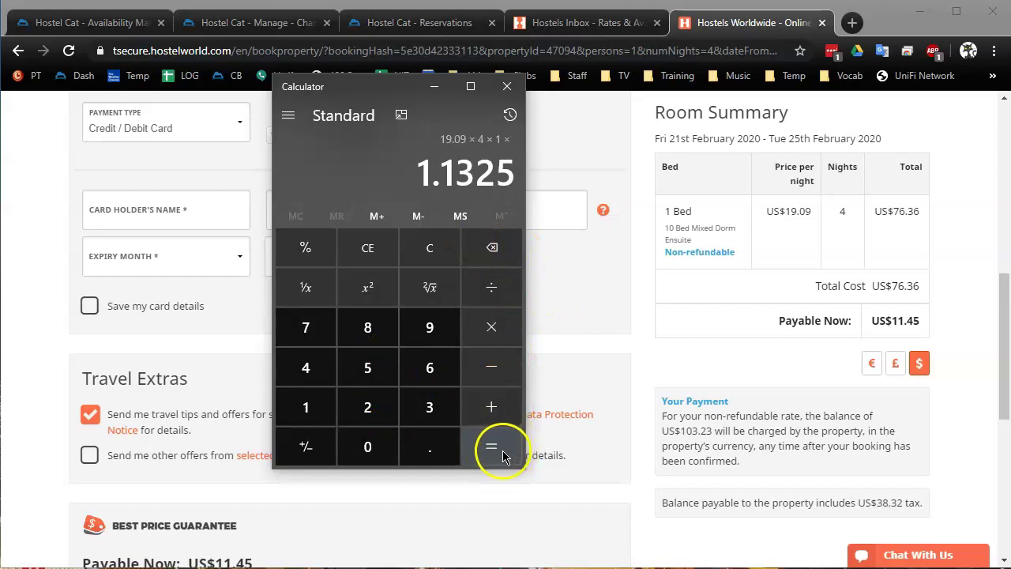
left_click(503, 457)
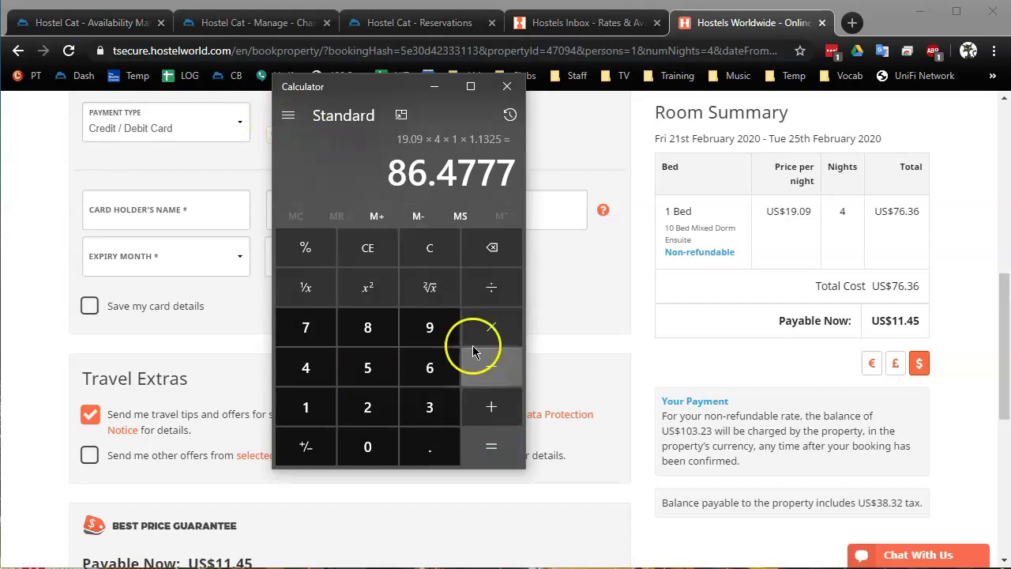
Step: Add 27.2 and 4 to the calculated amount
left_click(368, 407)
left_click(312, 332)
left_click(423, 449)
left_click(367, 407)
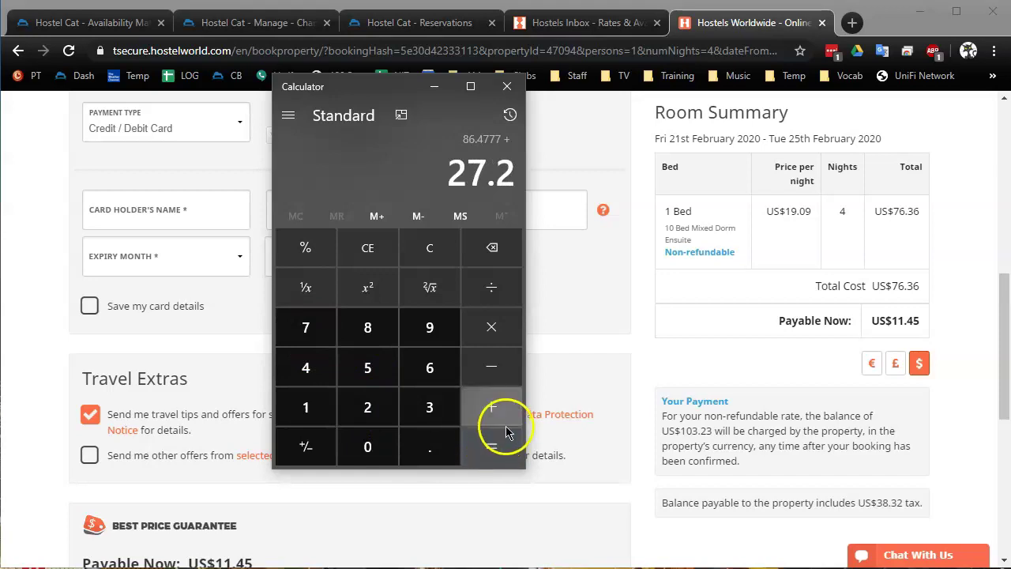
left_click(492, 406)
left_click(320, 375)
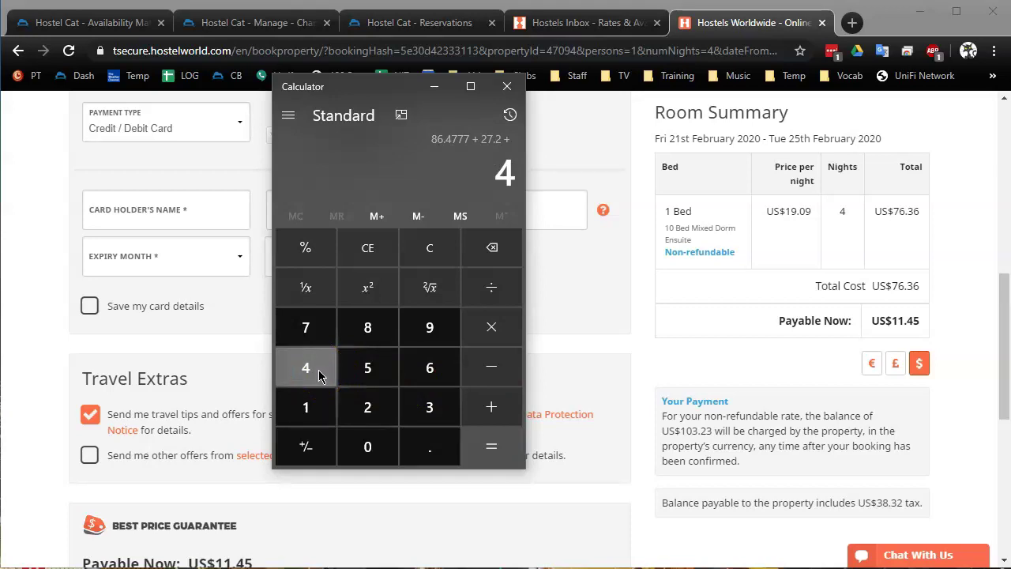
left_click(504, 454)
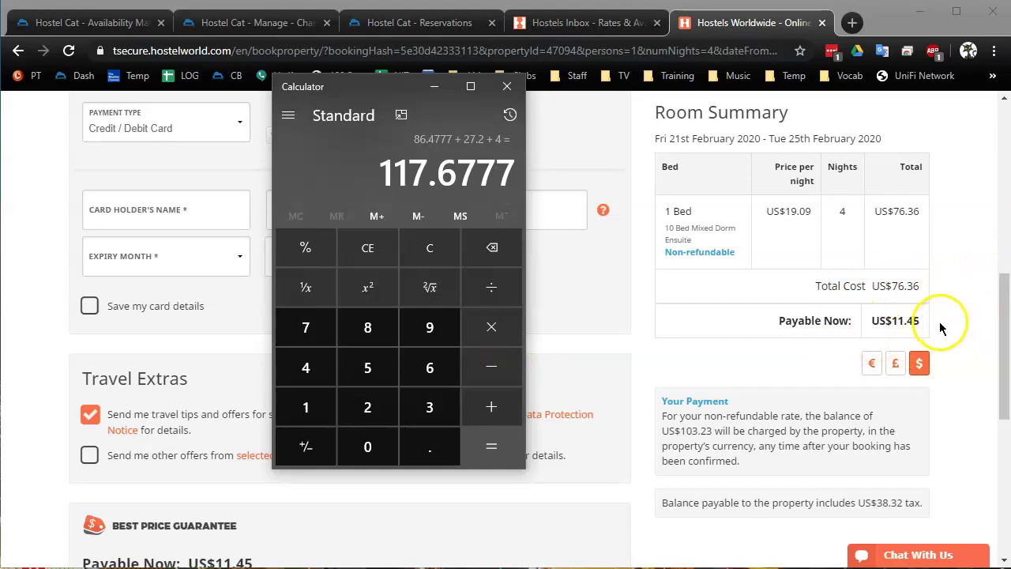
Step: Subtract the 11.45 payable now from the total, and compare it with the balance in the payment note
left_click(491, 369)
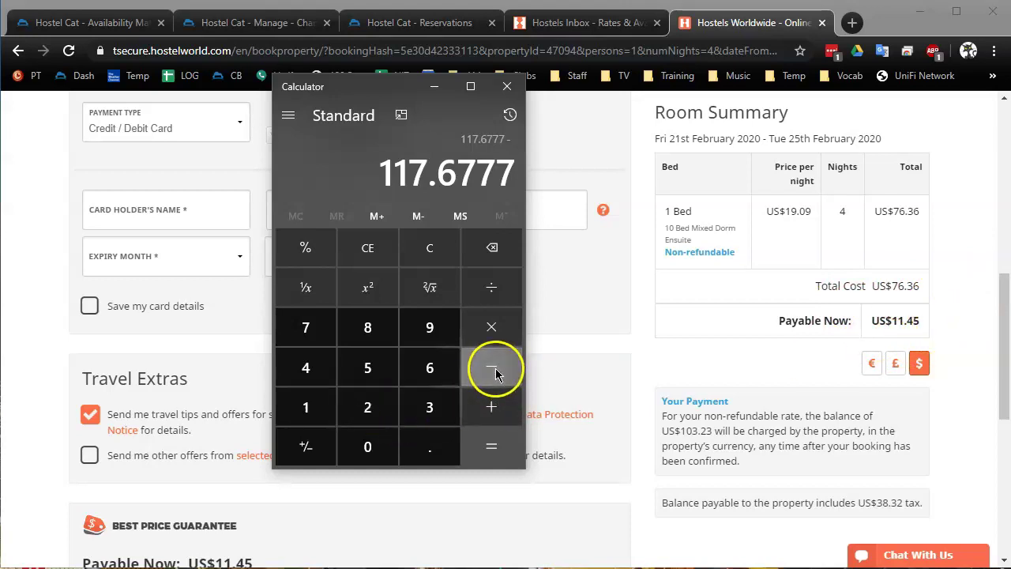
double_click(306, 409)
left_click(427, 448)
left_click(306, 368)
left_click(367, 366)
left_click(492, 447)
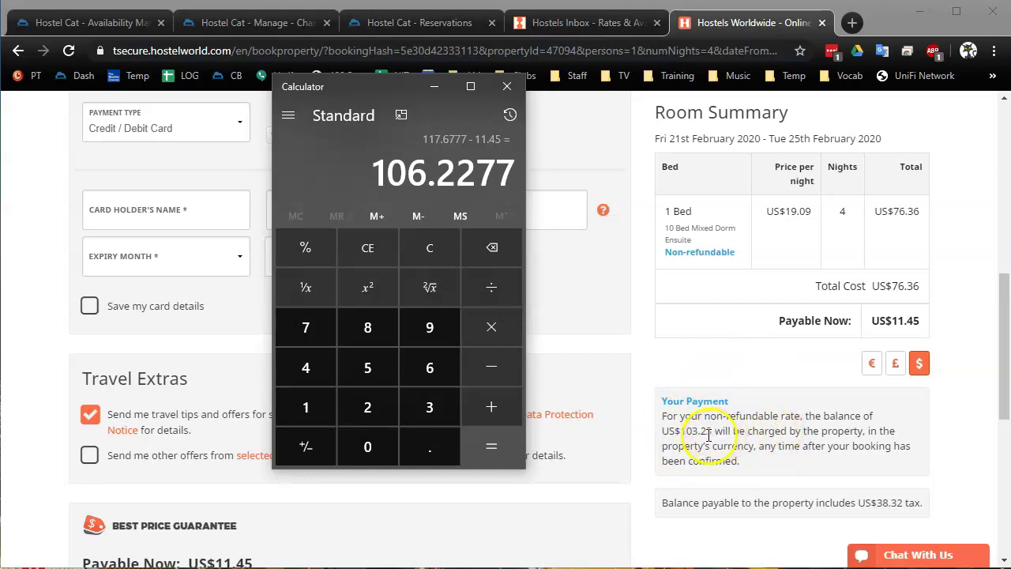
Step: Recalculate 19.09 × 4 × 1.1325, and add 27.2 and 4 to the result
left_click(486, 446)
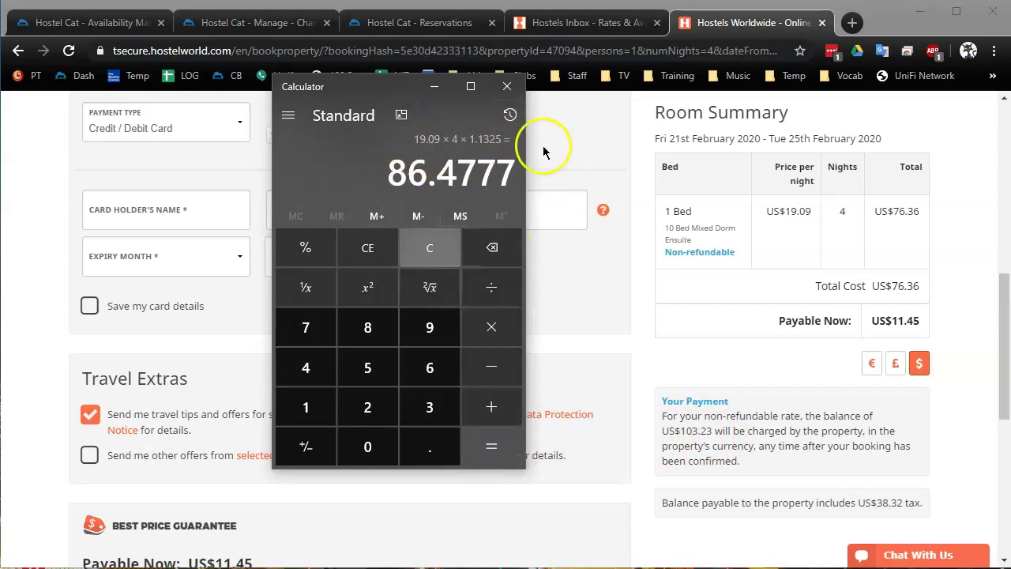
left_click(496, 422)
left_click(378, 410)
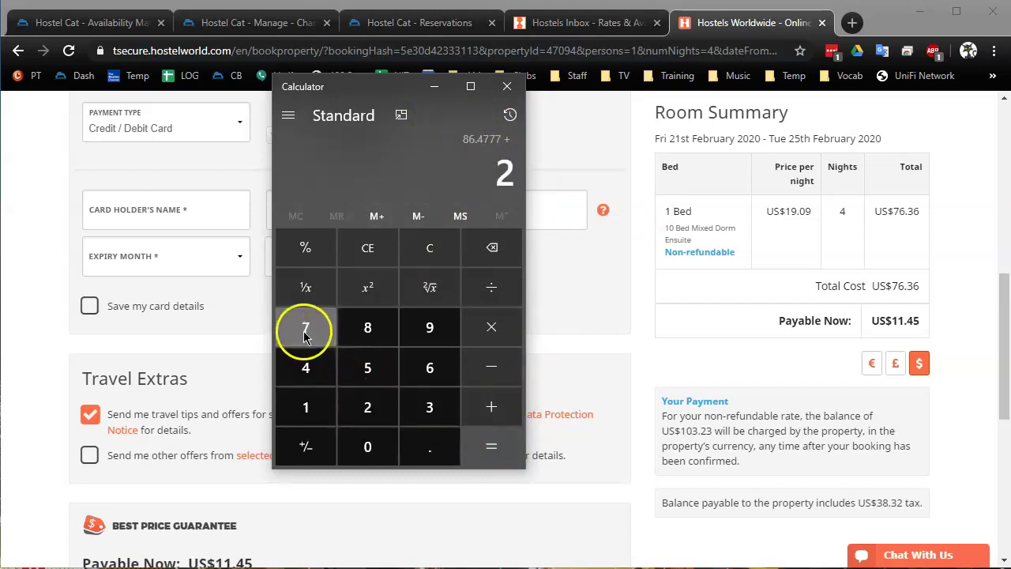
left_click(306, 328)
left_click(430, 447)
left_click(368, 407)
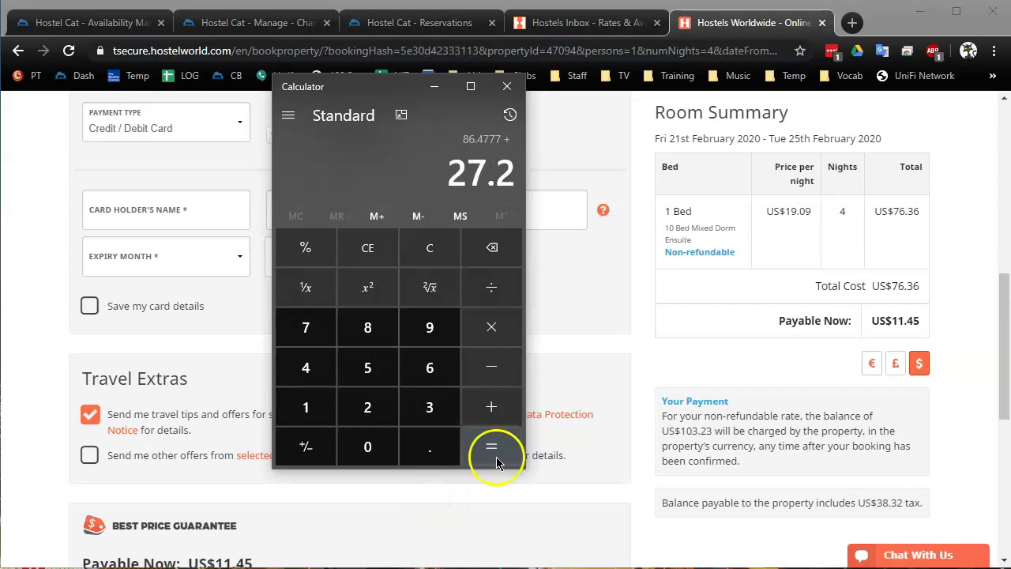
left_click(495, 406)
left_click(312, 369)
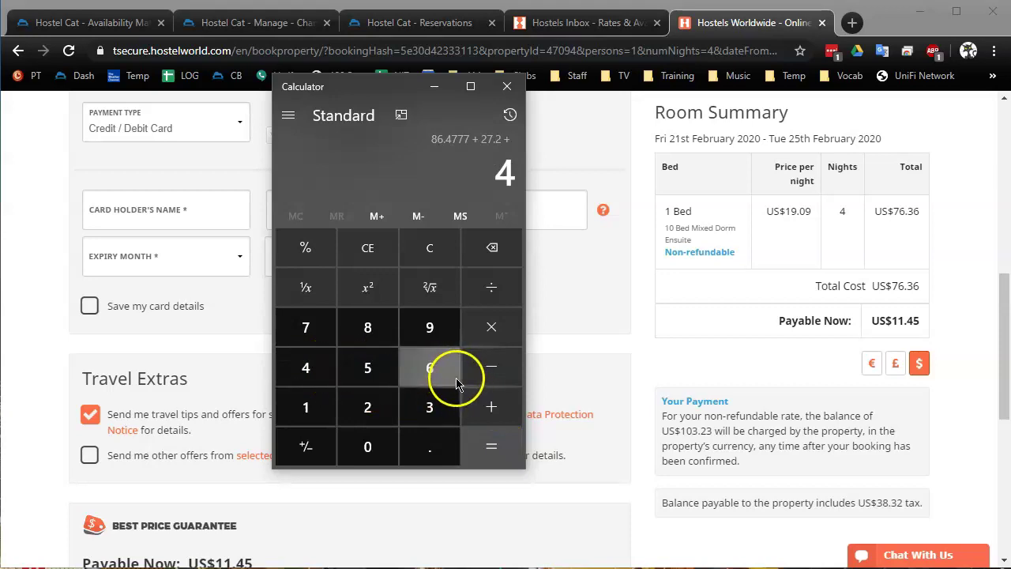
left_click(492, 450)
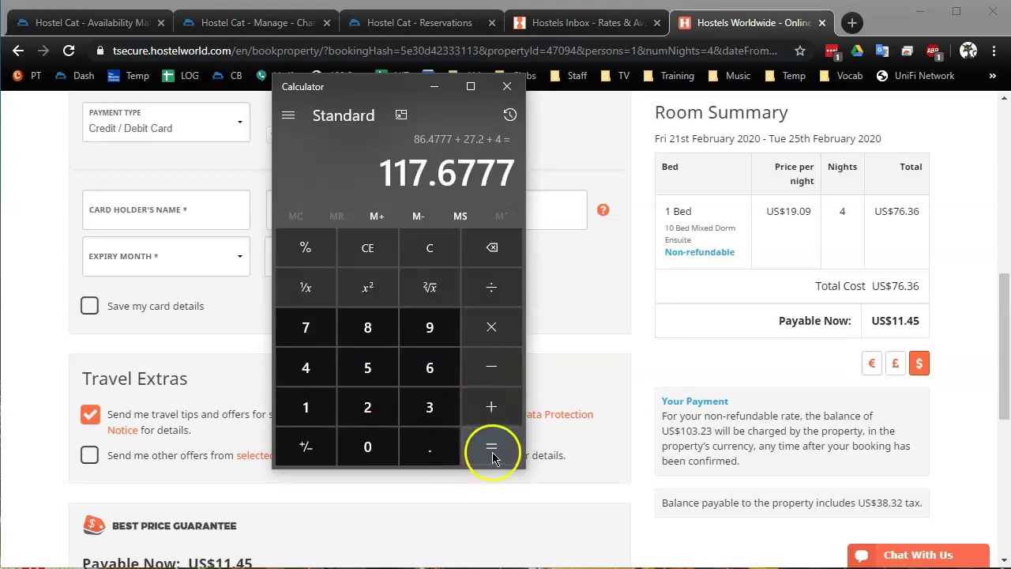
Step: Subtract the 11.45 deposit from the recalculated total
left_click(492, 372)
left_click(314, 406)
left_click(314, 406)
left_click(438, 450)
left_click(316, 370)
left_click(372, 366)
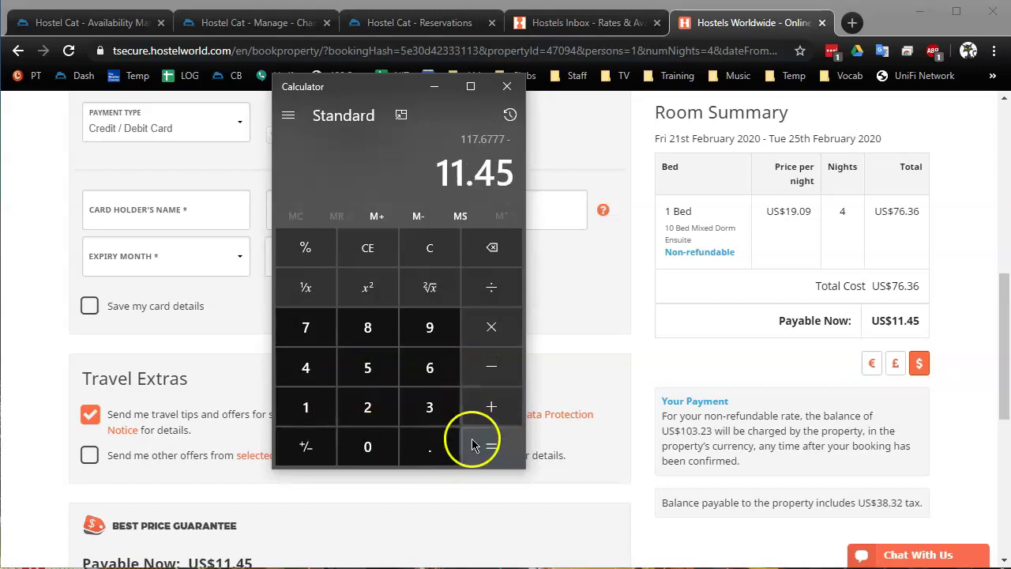
left_click(474, 444)
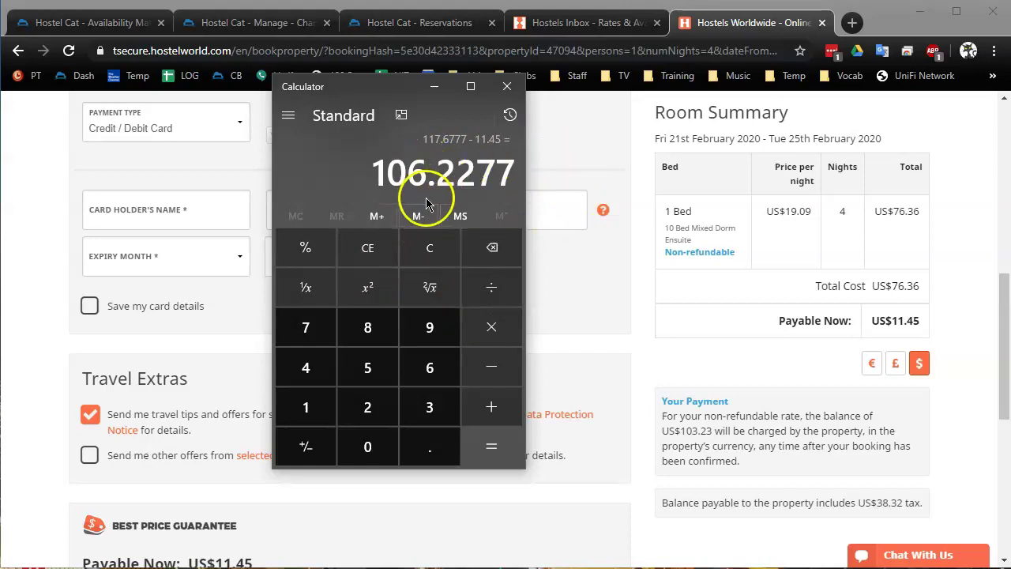
Step: Subtract a further 3 from the remaining balance
left_click(496, 371)
left_click(432, 411)
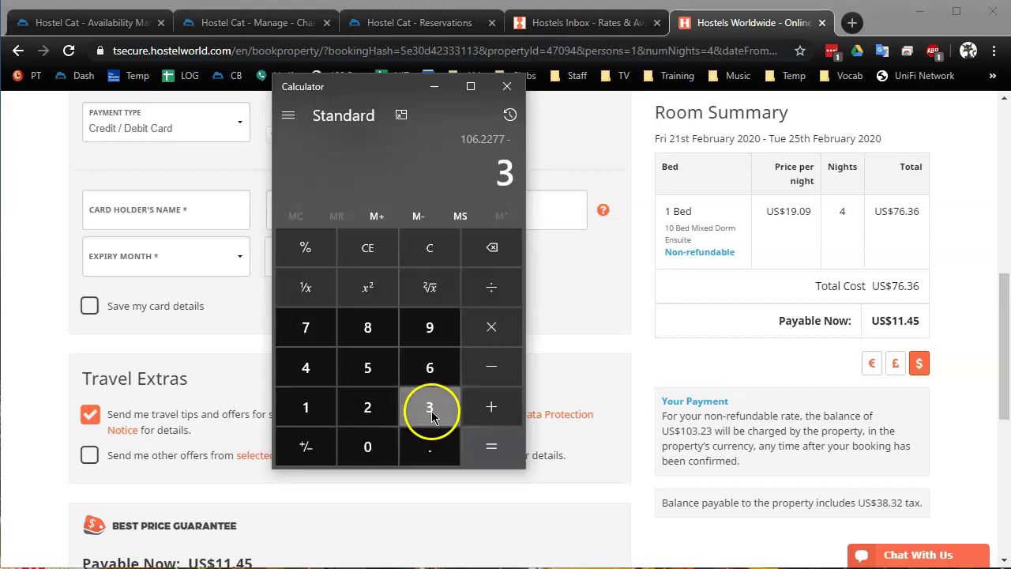
left_click(493, 453)
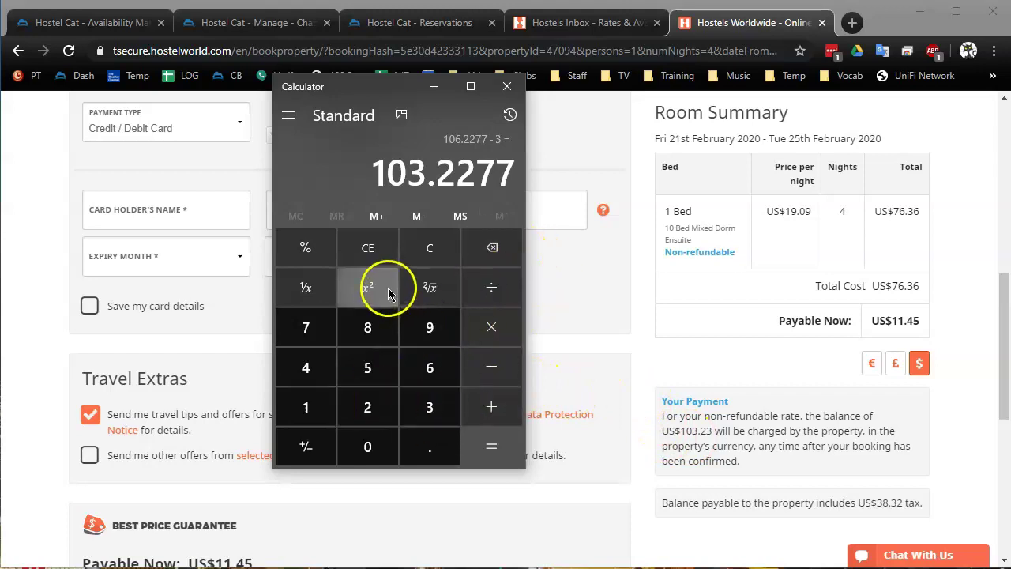
Step: Clear the calculator and add 27.2 and 1
left_click(427, 249)
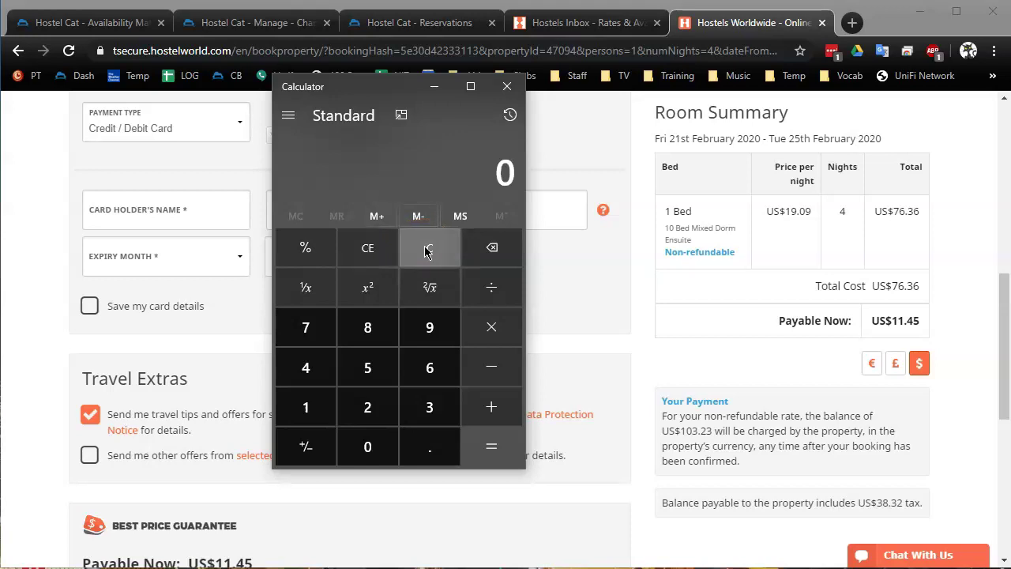
left_click(369, 408)
left_click(318, 333)
left_click(419, 443)
left_click(377, 406)
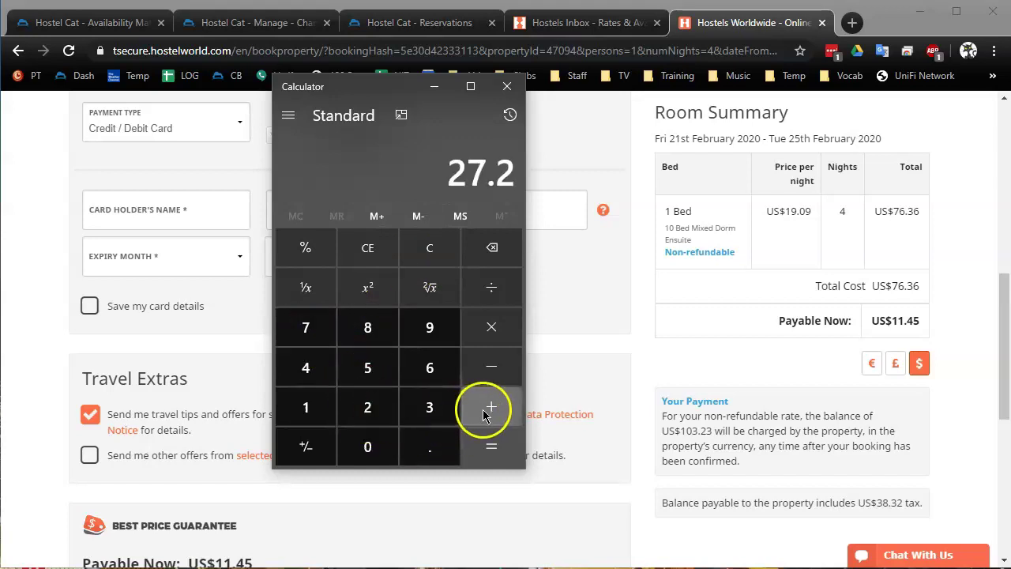
left_click(488, 409)
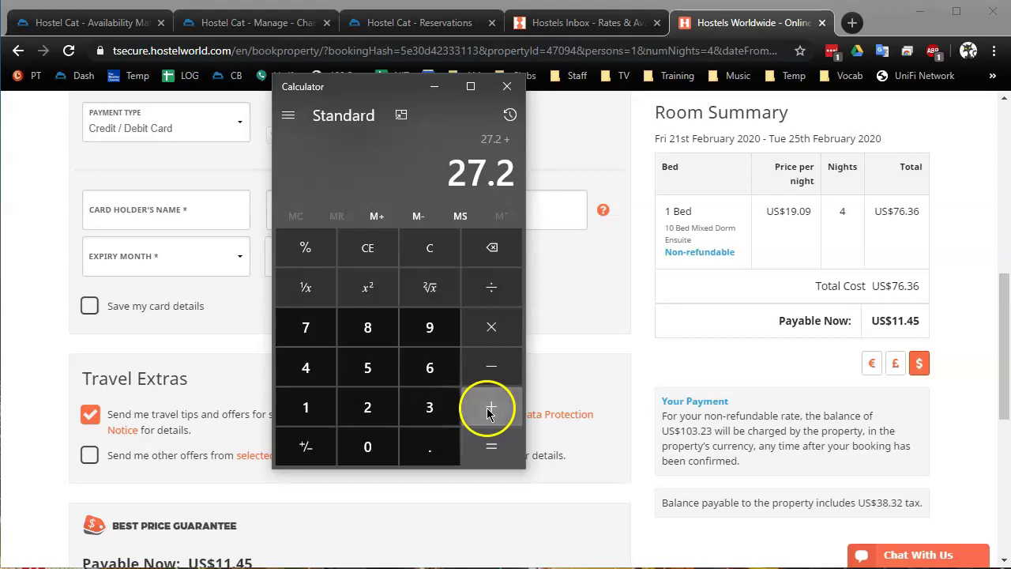
left_click(318, 411)
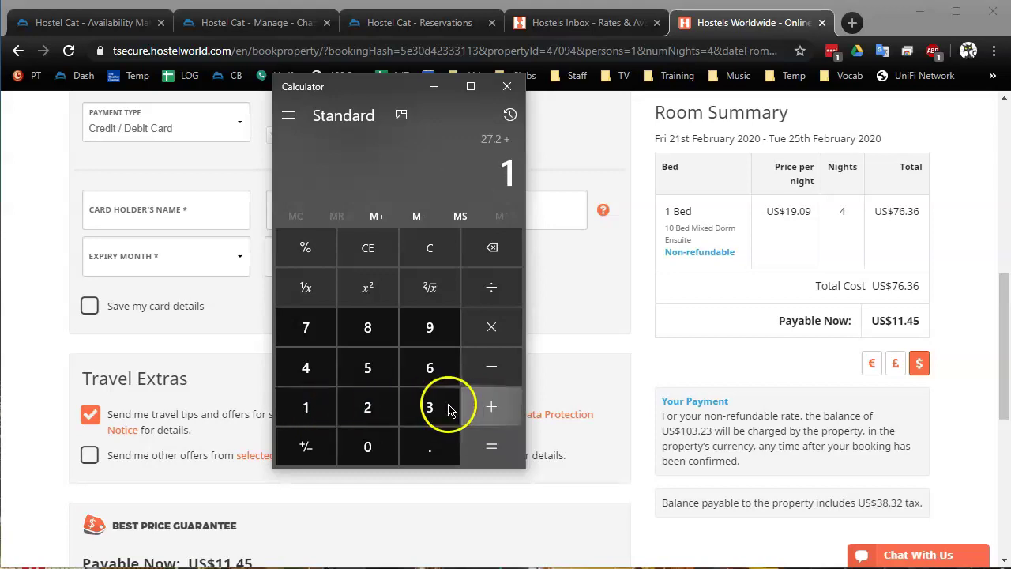
left_click(494, 408)
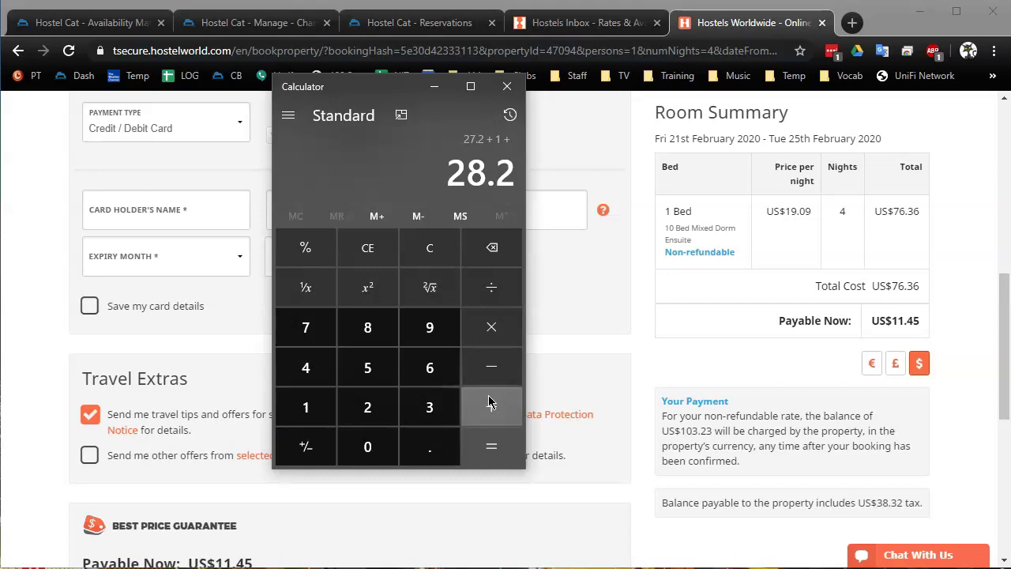
Step: Add 10.12 to the sum, and compare it with the tax included in the balance payable to the property
left_click(489, 403)
left_click(323, 411)
left_click(361, 445)
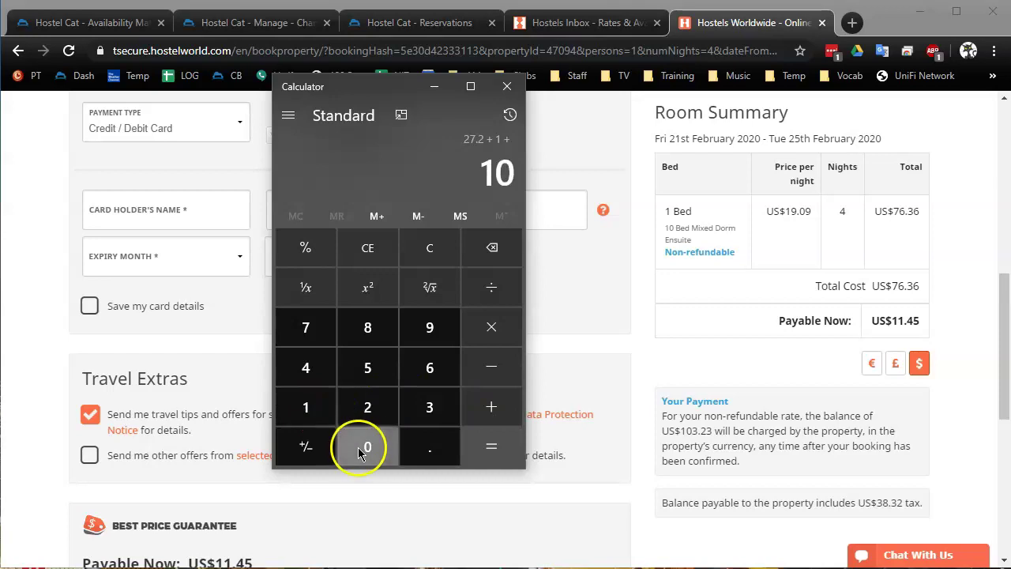
left_click(420, 445)
left_click(320, 416)
left_click(362, 404)
left_click(485, 448)
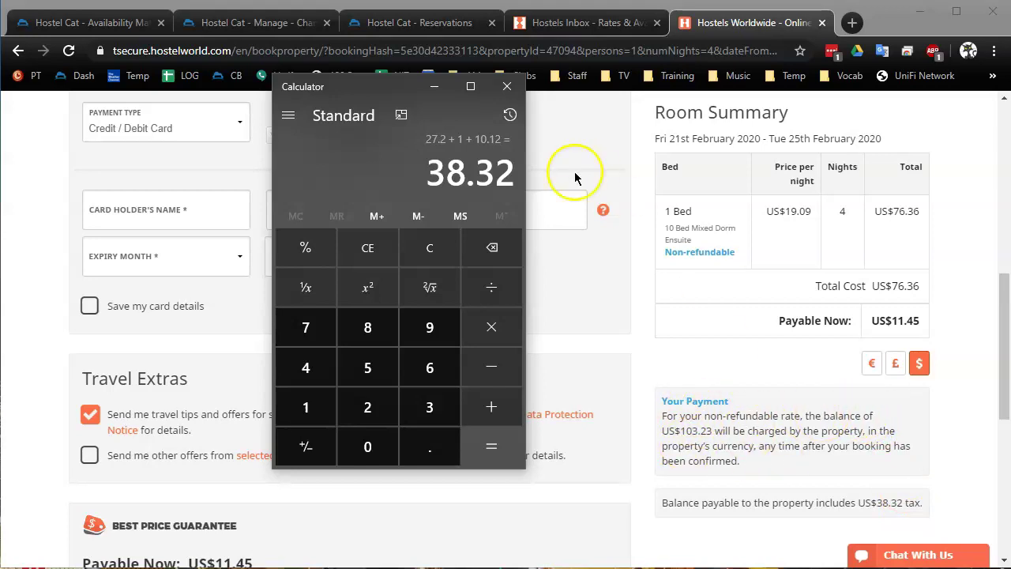
left_click(745, 434)
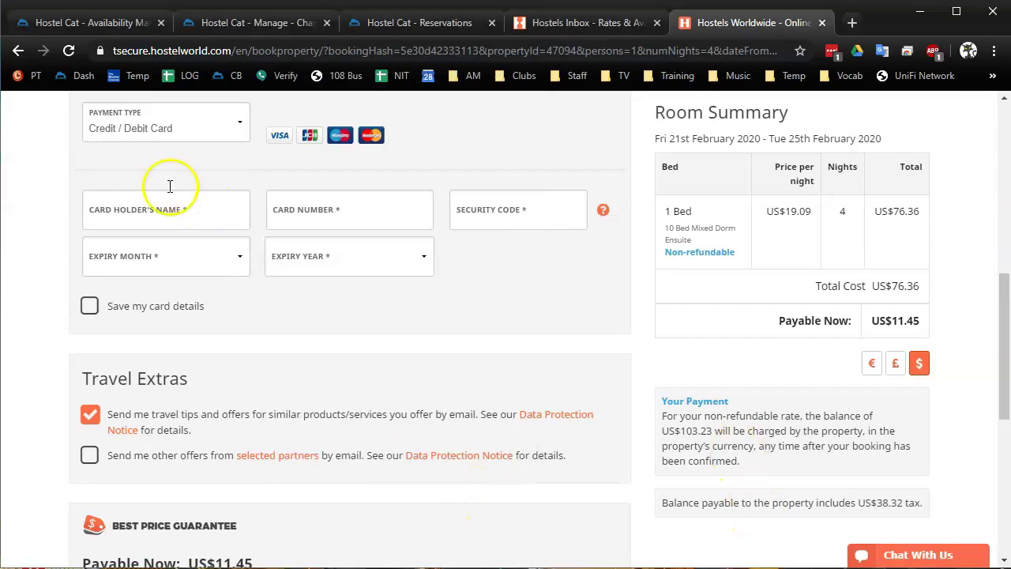
Step: Go back from the checkout to Hostel Cat's listing page and its date and guest search form
left_click(19, 52)
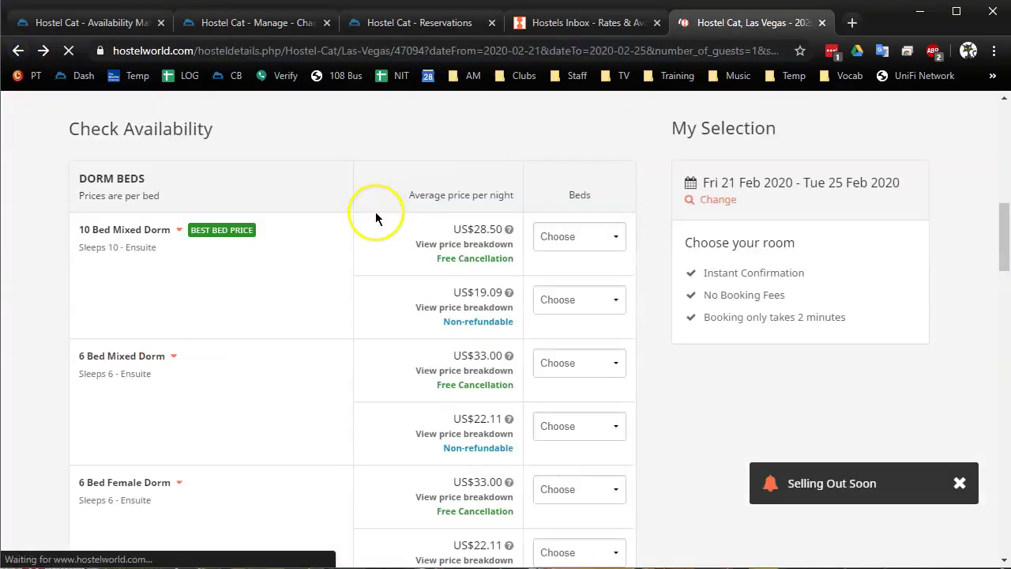
scroll(527, 282, "up", 5)
scroll(520, 282, "up", 4)
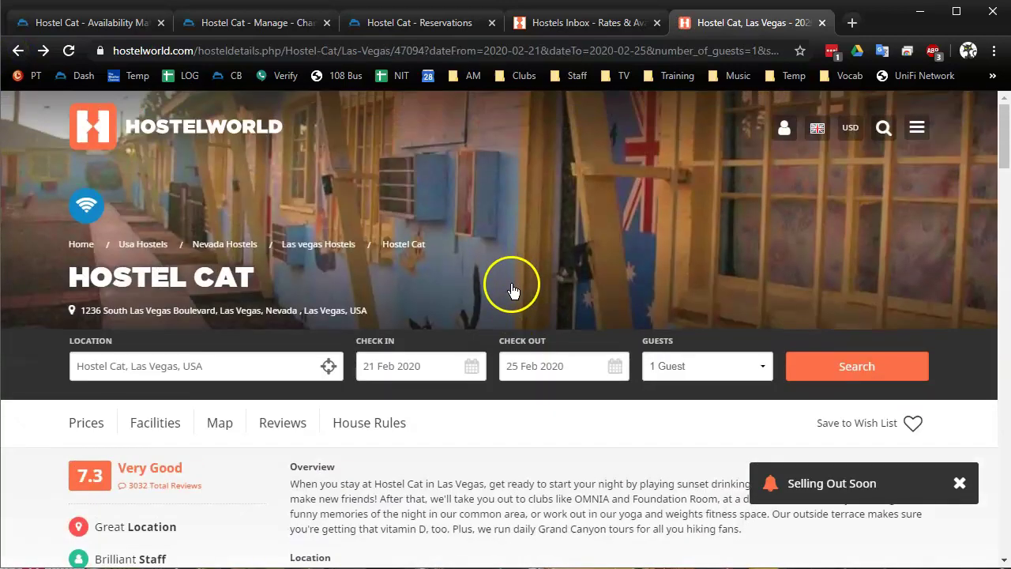
scroll(514, 286, "down", 2)
Step: Set the check-out date to 24 Feb 2020 in the hostel's availability search
left_click(683, 210)
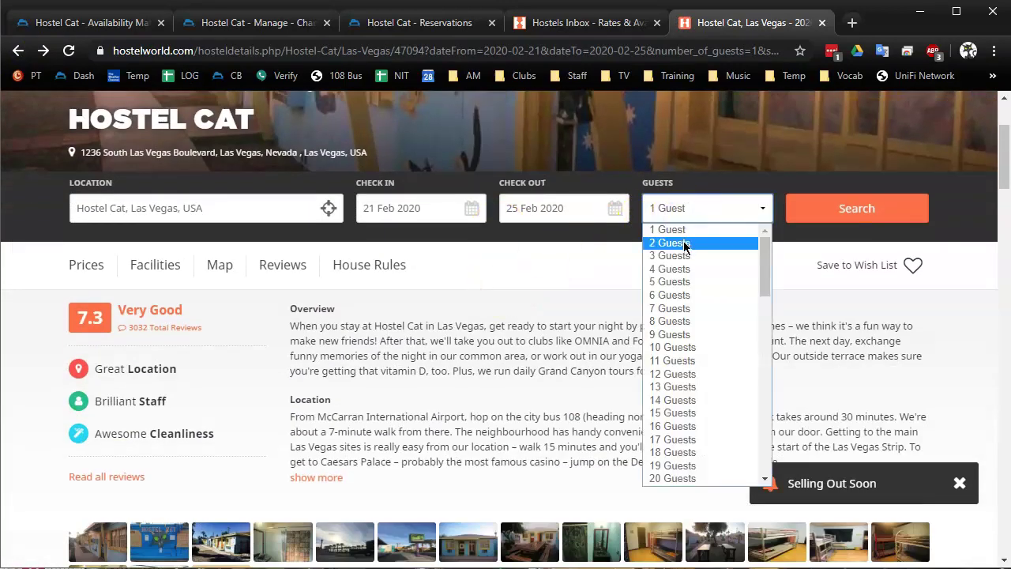
left_click(438, 207)
left_click(558, 210)
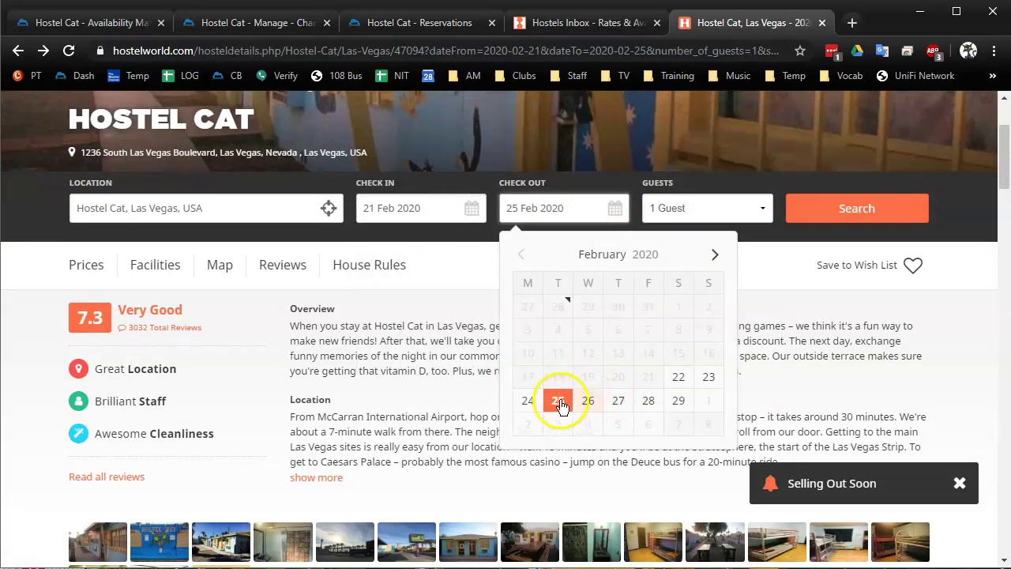
left_click(527, 404)
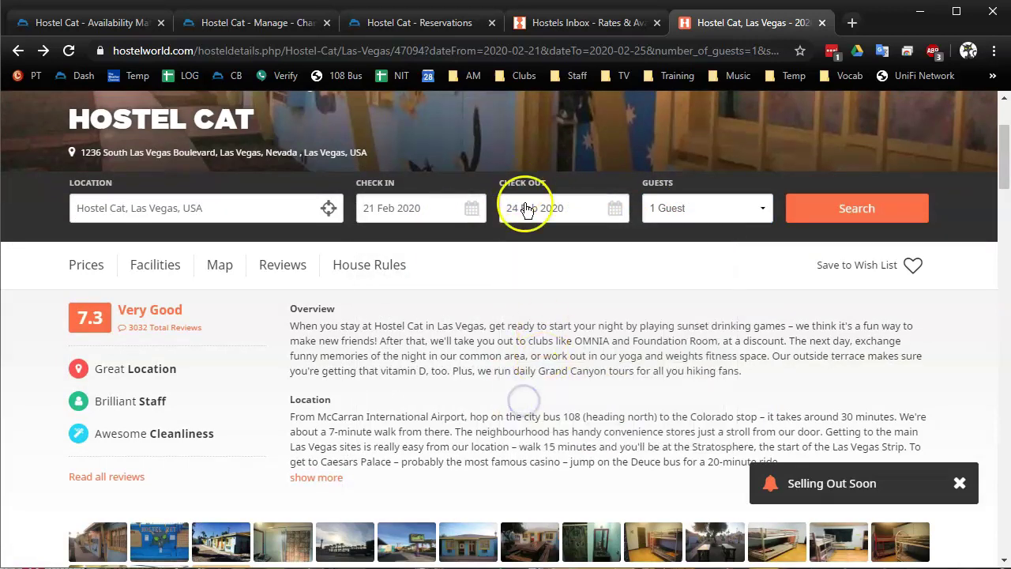
Step: Search the hostel's availability for 2 guests with check-in on 25 Feb 2020 and check-out on 26 Feb 2020
left_click(452, 208)
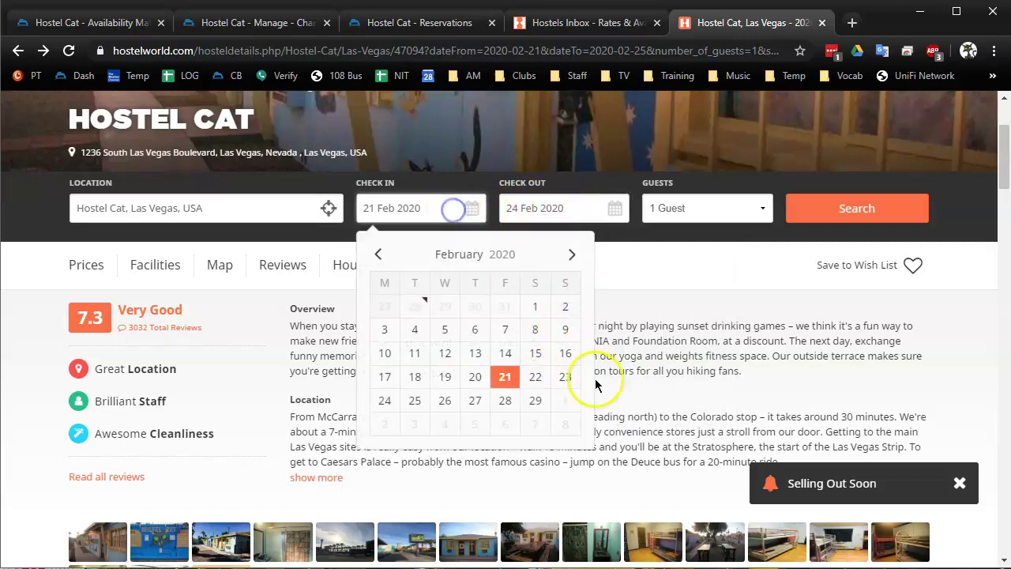
left_click(412, 400)
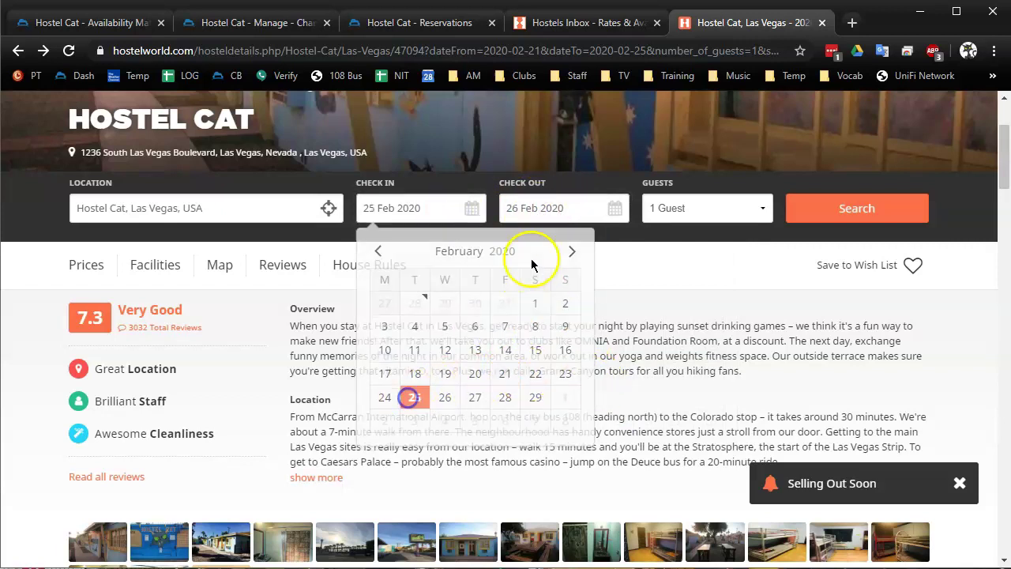
left_click(717, 208)
left_click(677, 241)
left_click(874, 210)
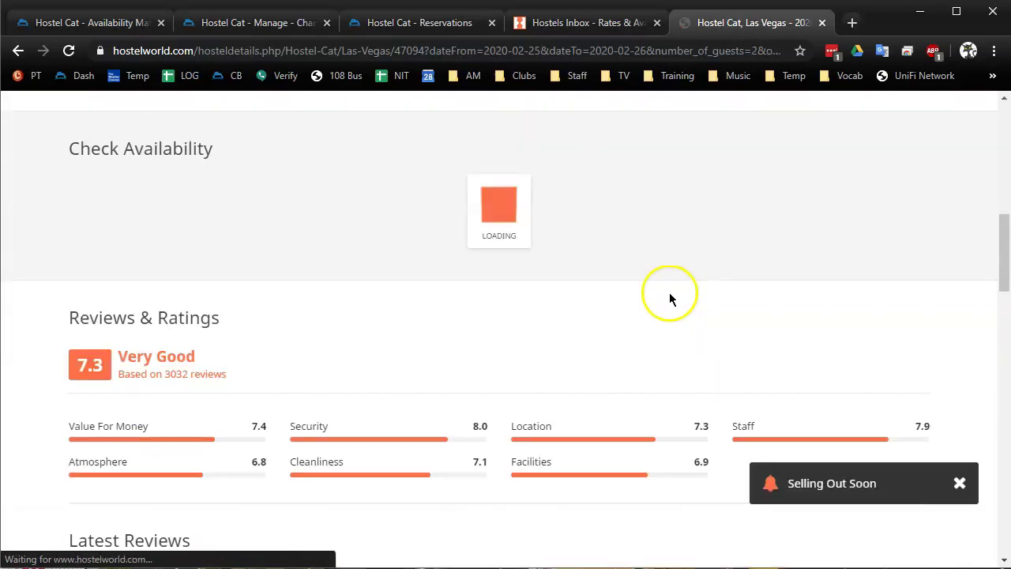
Step: Compare the free cancellation and non-refundable rates listed for the private room and the dorm beds
scroll(700, 302, "up", 1)
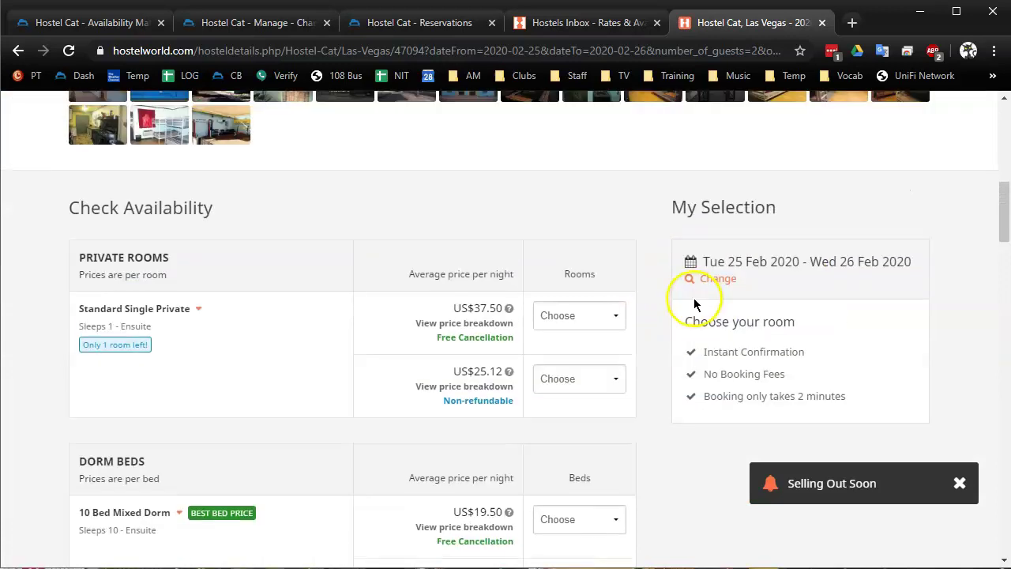
scroll(695, 304, "down", 2)
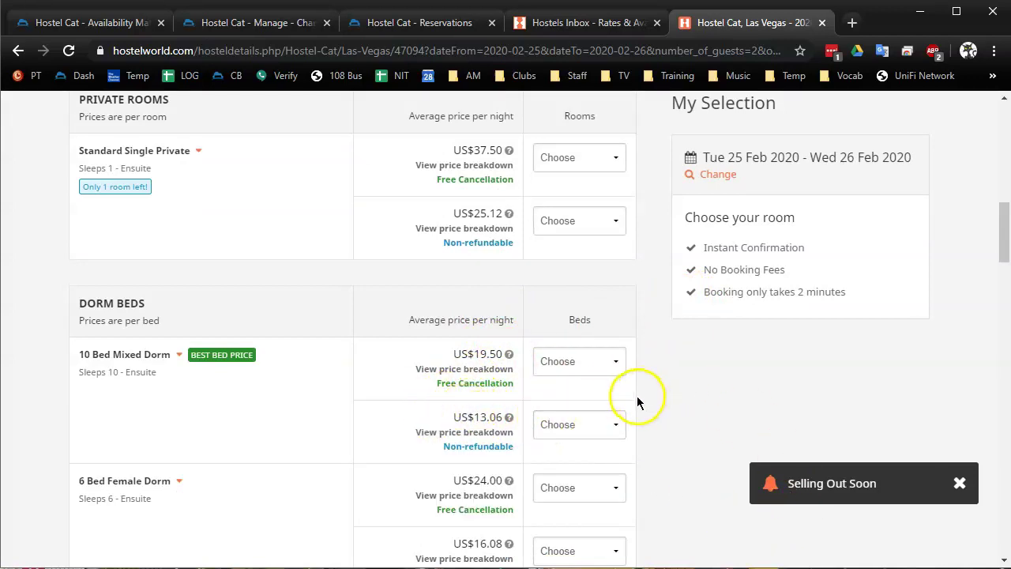
scroll(624, 400, "up", 1)
scroll(608, 399, "up", 1)
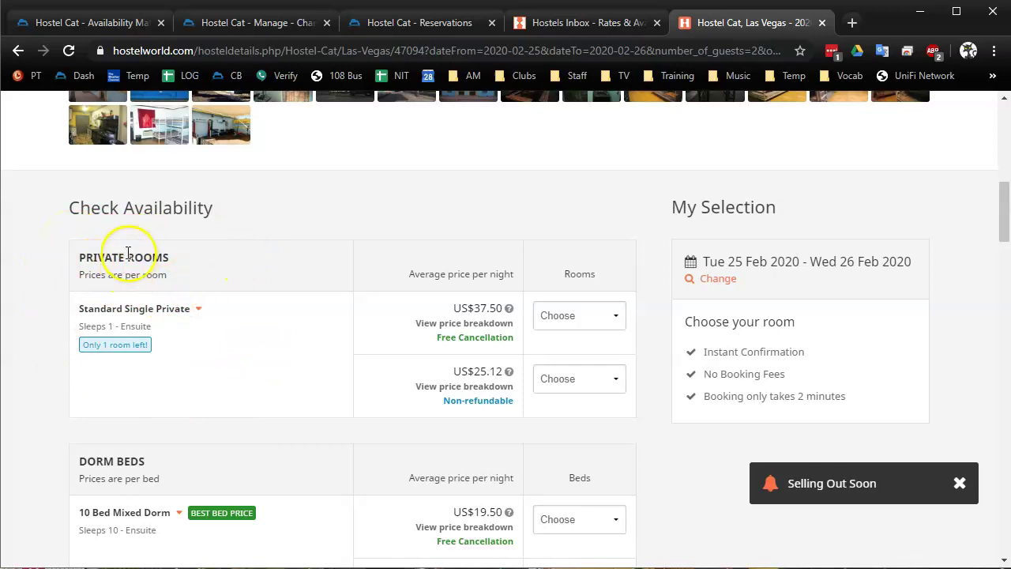
Step: Check the private rooms offered for the stay, and highlight the sleeping capacity of the Standard Single Private
scroll(318, 360, "up", 5)
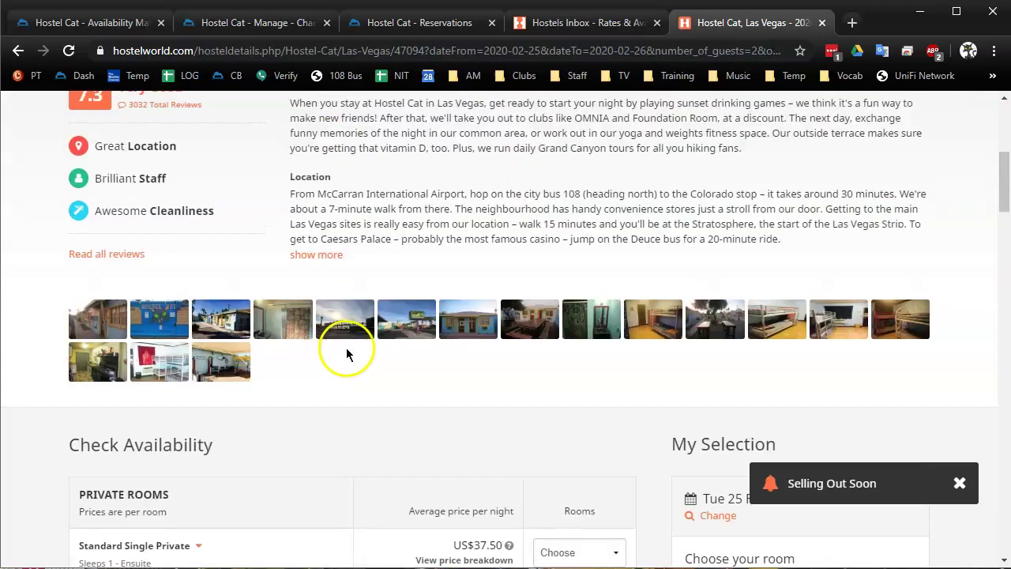
scroll(598, 282, "down", 1)
scroll(197, 339, "down", 3)
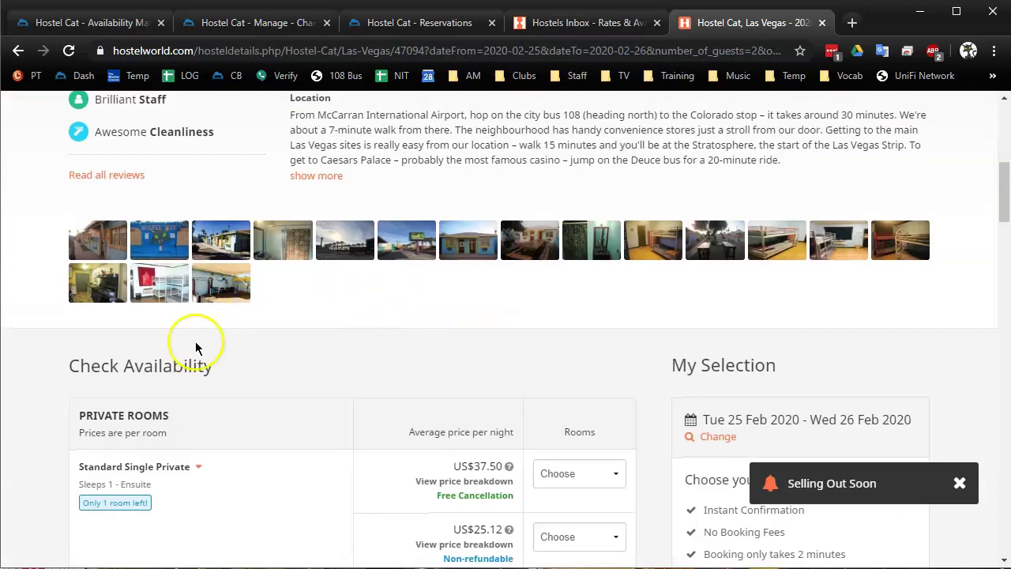
scroll(179, 408, "down", 1)
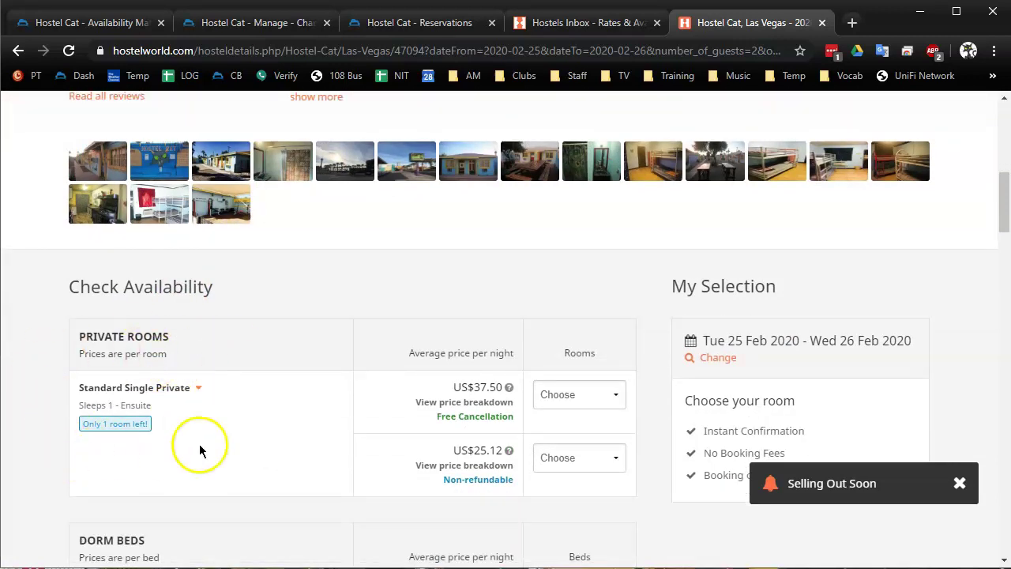
left_click_drag(113, 408, 79, 415)
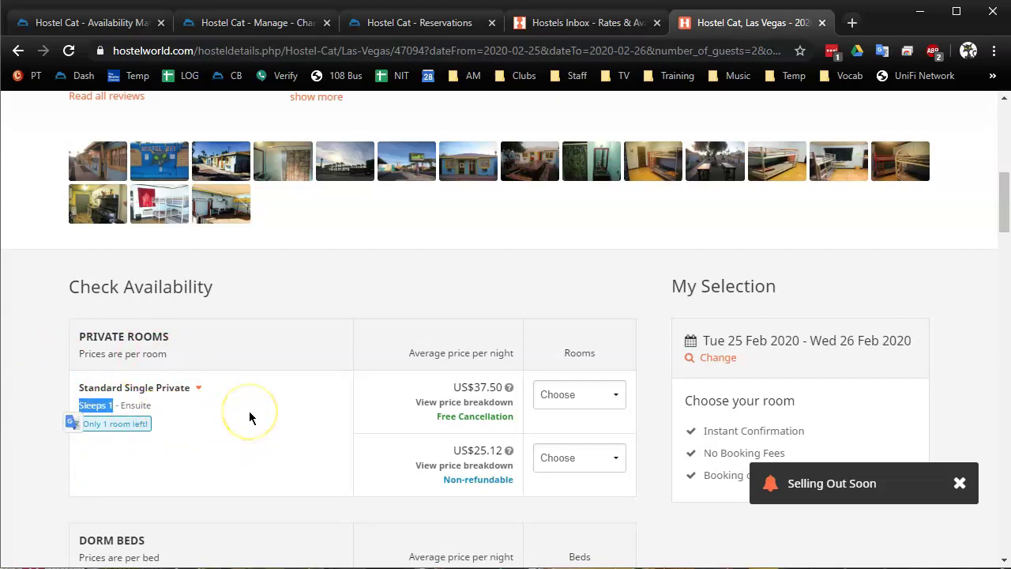
left_click_drag(115, 404, 79, 410)
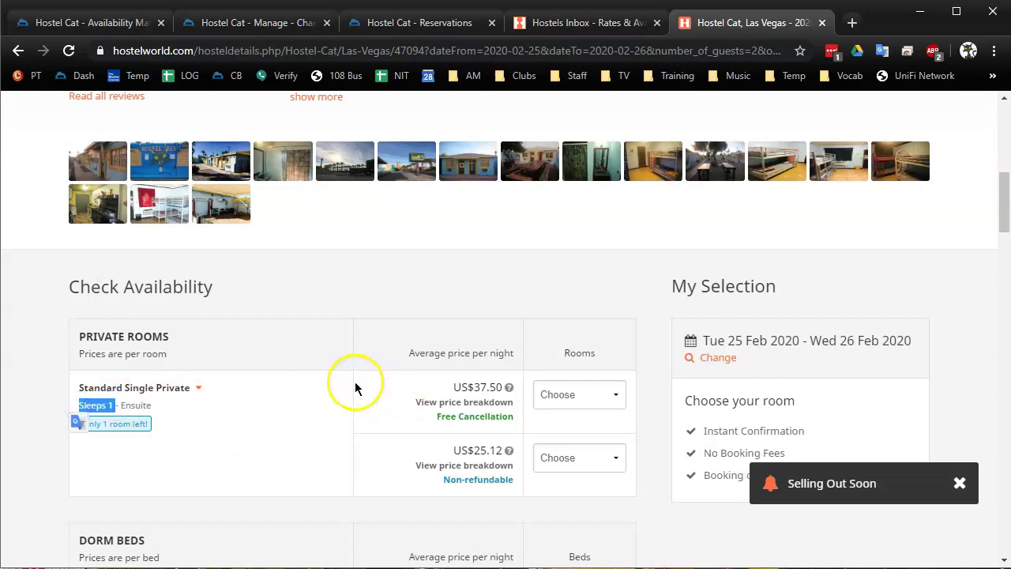
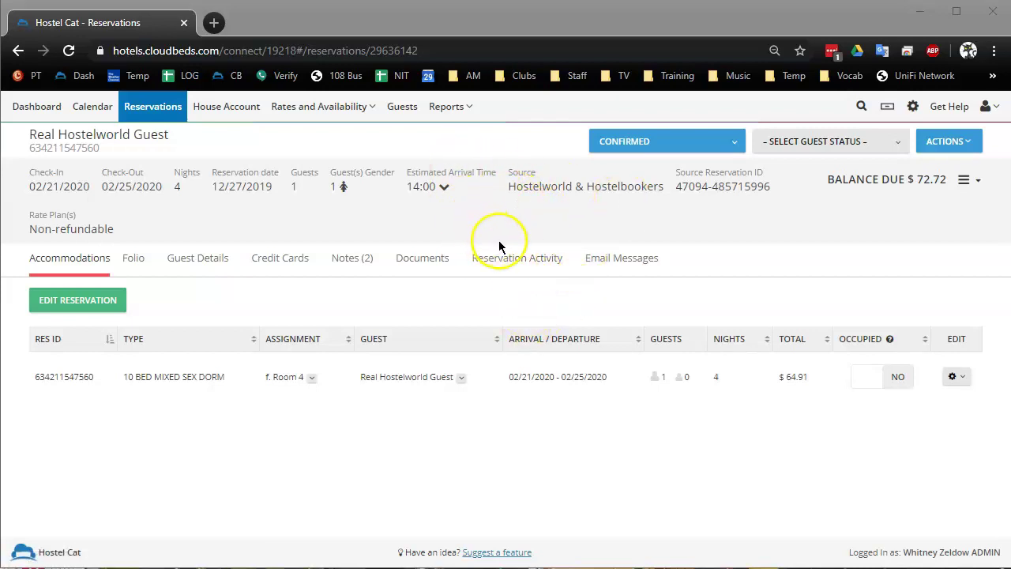
Step: Open the Hostelworld reservation's activity log in Cloudbeds, expand all entries and review the booking, payment and card events
left_click(530, 265)
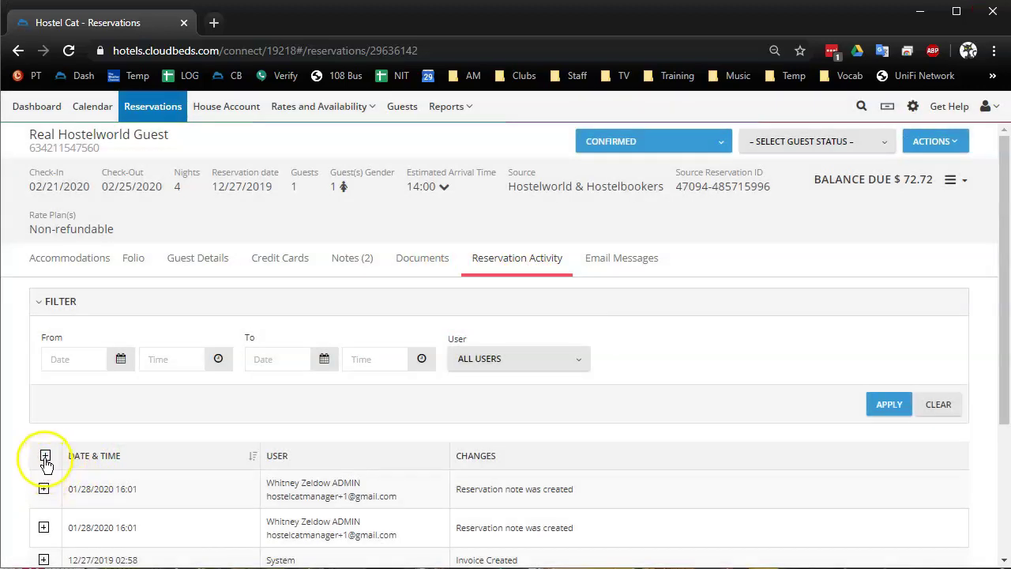
left_click(45, 455)
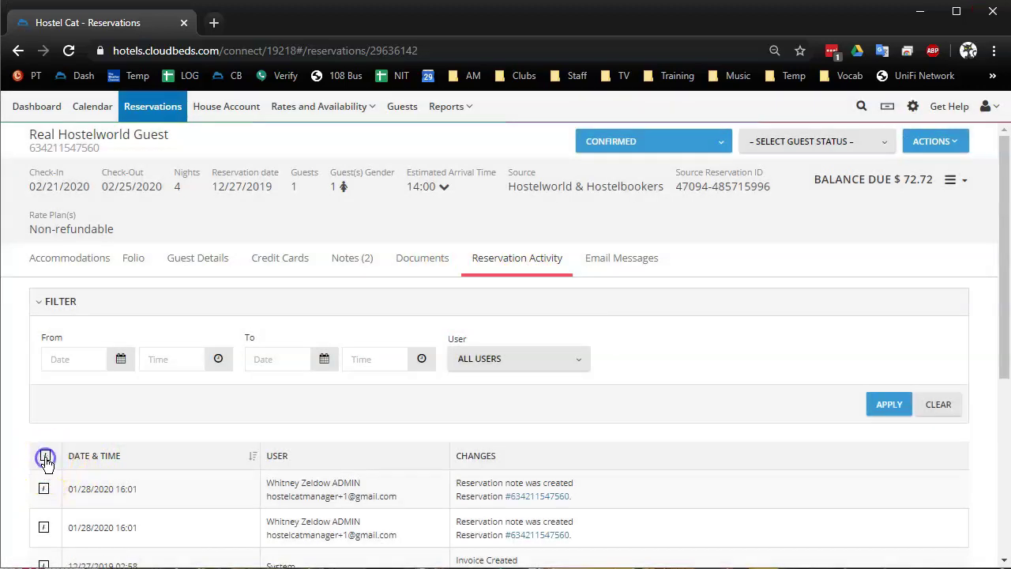
scroll(359, 382, "down", 3)
scroll(360, 380, "down", 2)
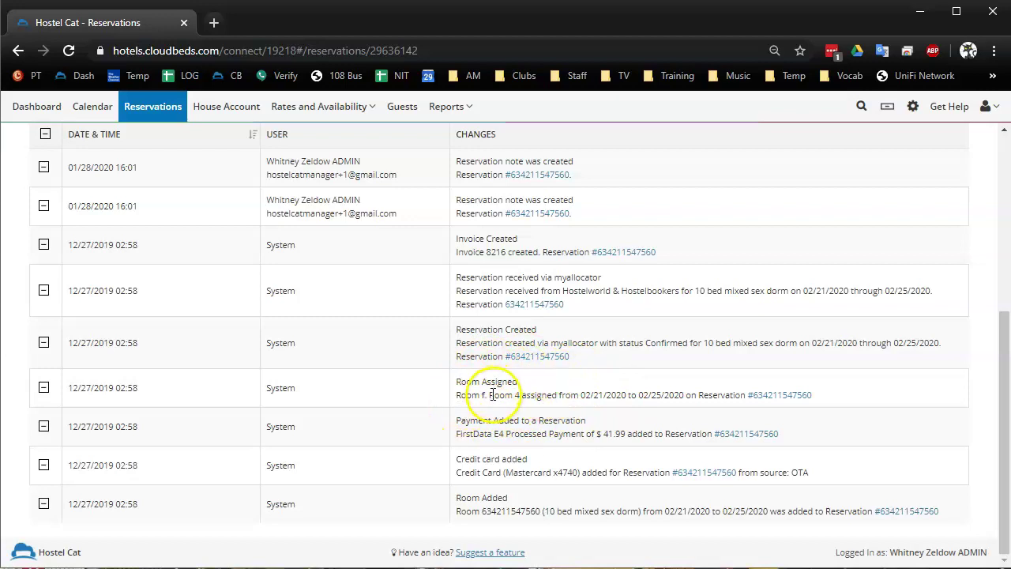
scroll(479, 388, "up", 1)
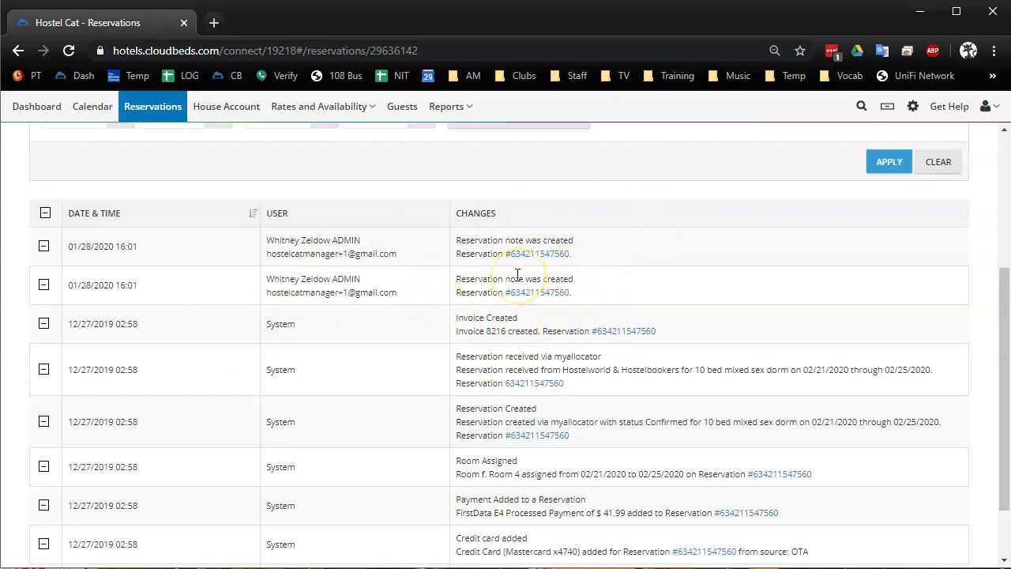
scroll(293, 357, "up", 3)
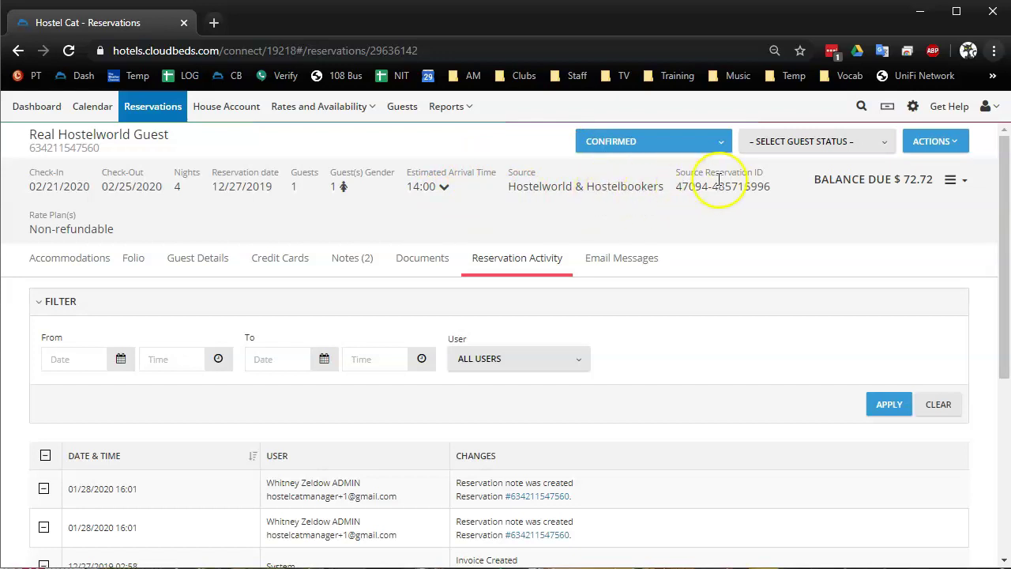
Step: Point out the source reservation ID in the reservation header by trying to highlight it
left_click_drag(774, 188, 685, 187)
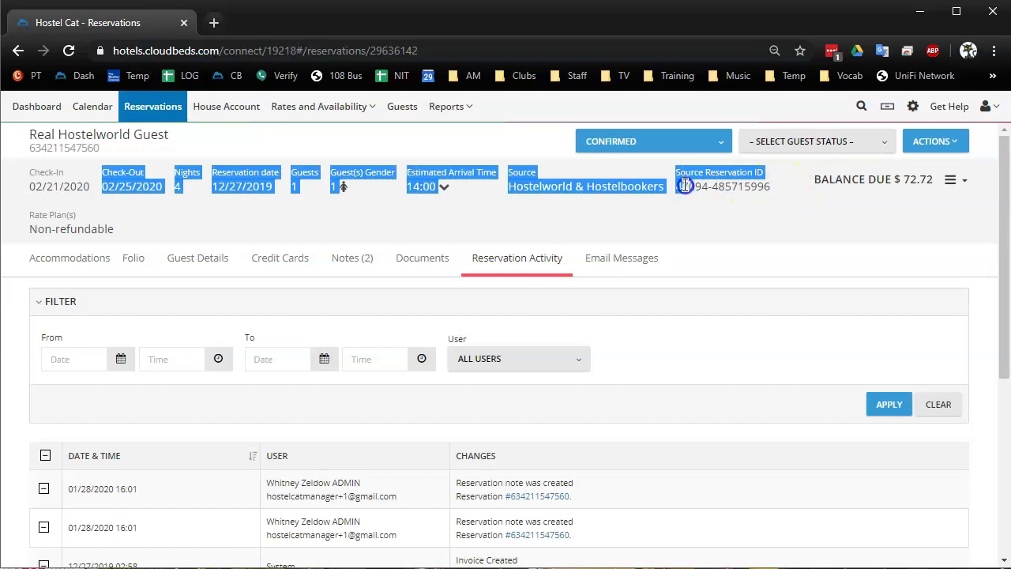
left_click(727, 187)
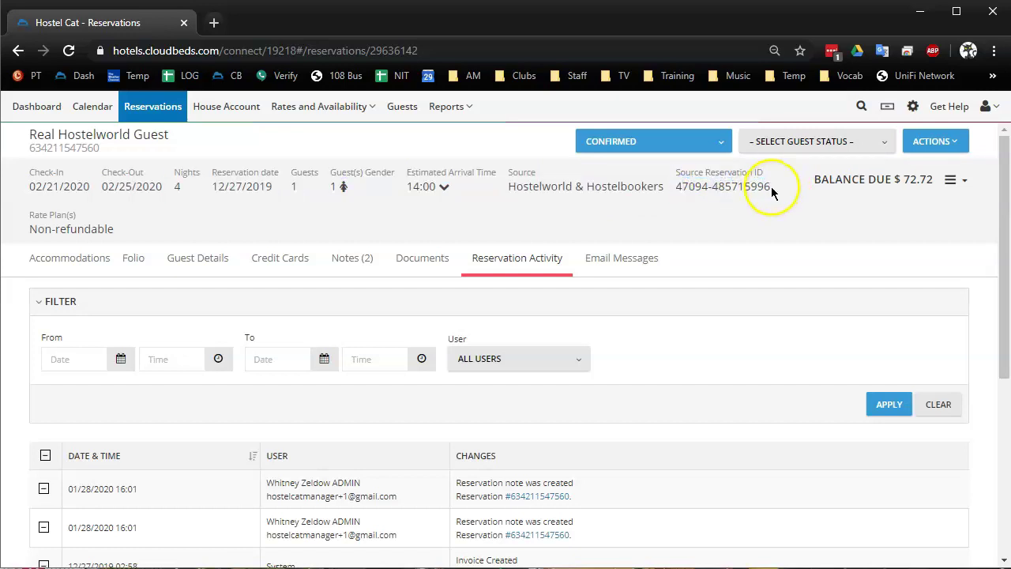
mouse_move(771, 188)
left_mouse_down()
mouse_move(677, 188)
mouse_move(769, 188)
left_mouse_up()
left_click(742, 185)
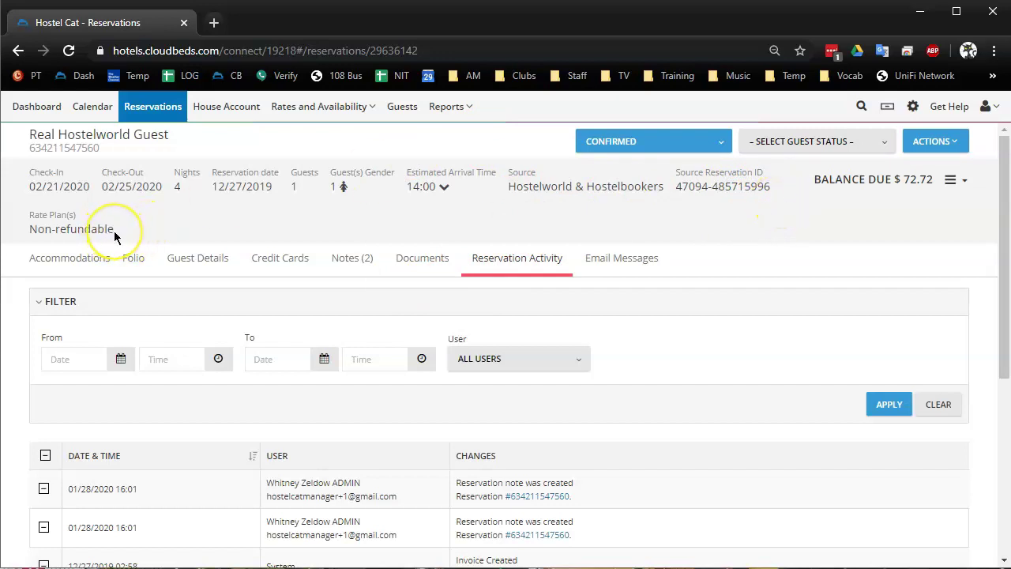
Step: Highlight the reservation's Non-refundable rate plan and open the breakdown of the balance due
left_click_drag(113, 229, 30, 226)
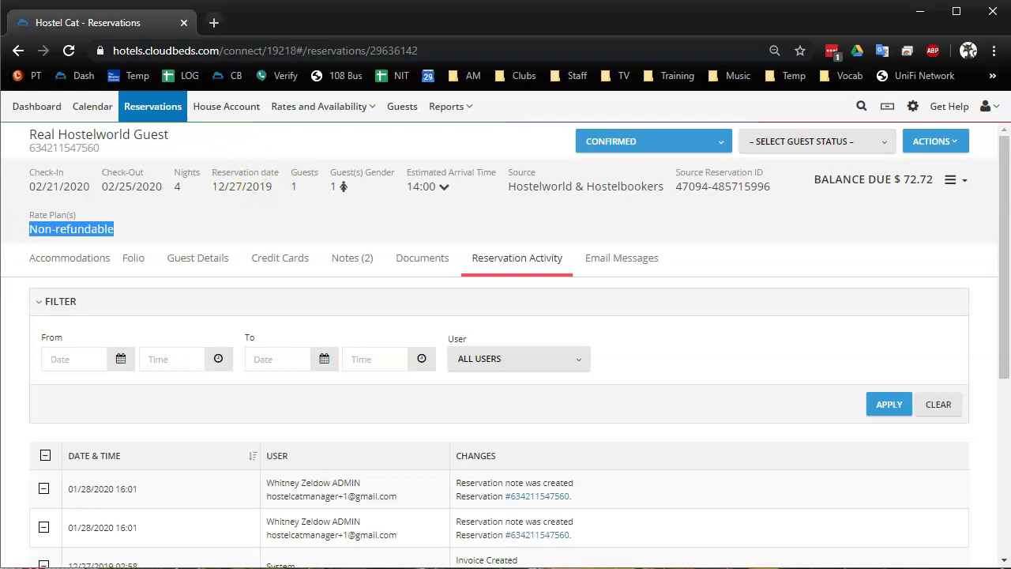
left_click(969, 184)
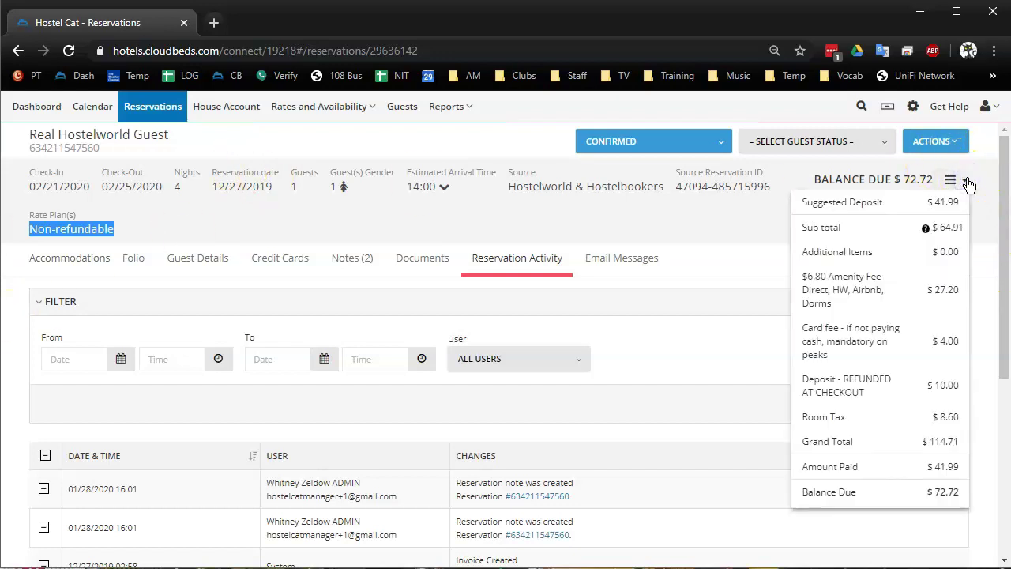
Step: Examine the sub total's explanation of Hostelworld's listed price, commission and remaining total in the balance due breakdown
mouse_move(927, 231)
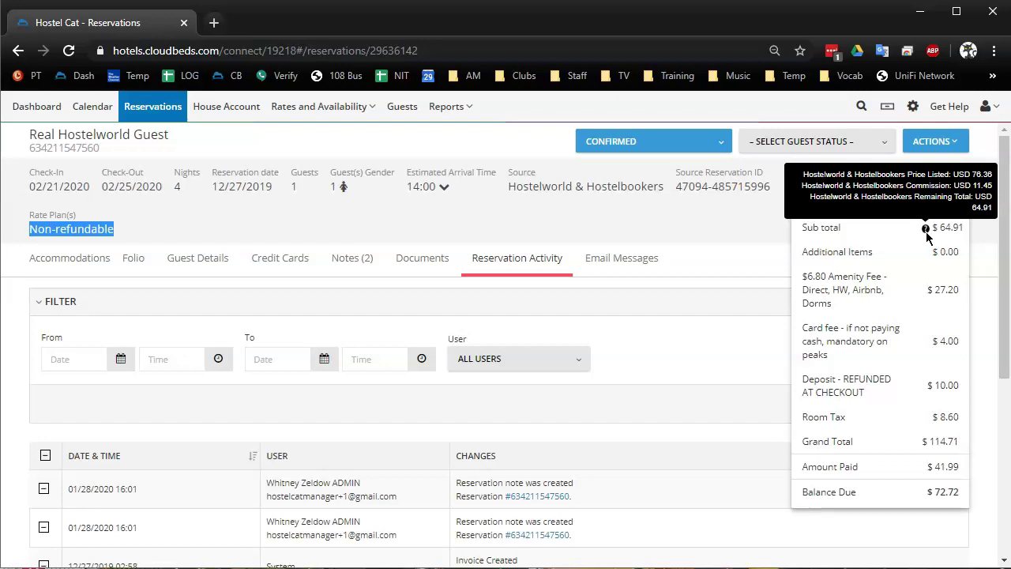
left_click(927, 229)
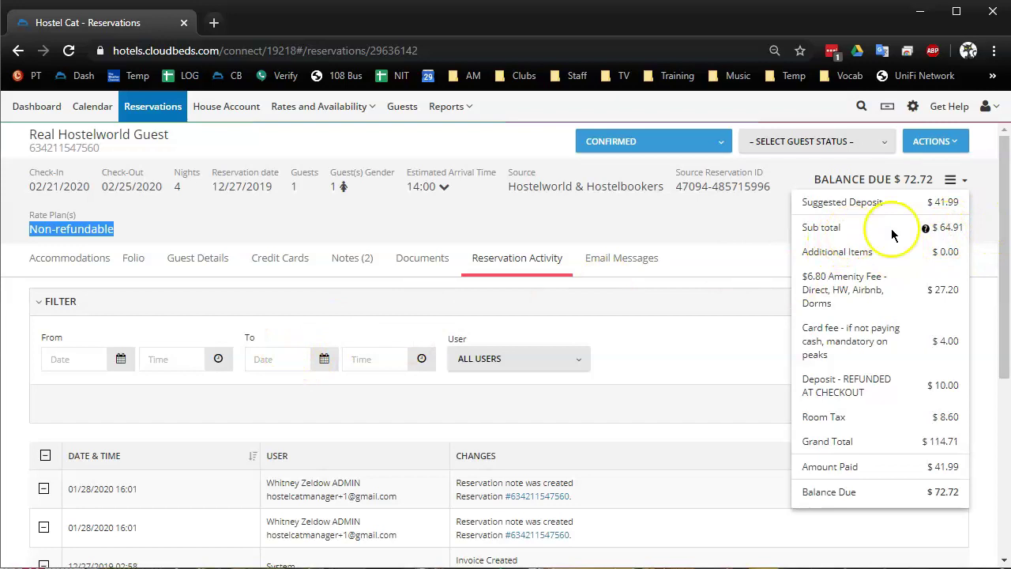
mouse_move(925, 229)
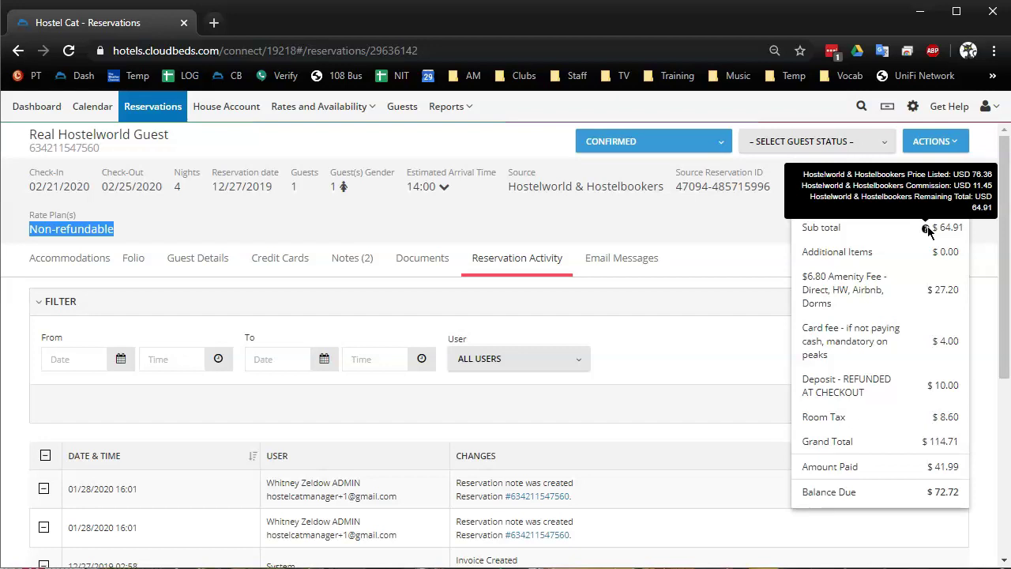
Step: Open the quick edit of the reservation's 10 bed mixed sex dorm accommodation, review its nightly rates, and close it without saving
left_click(48, 258)
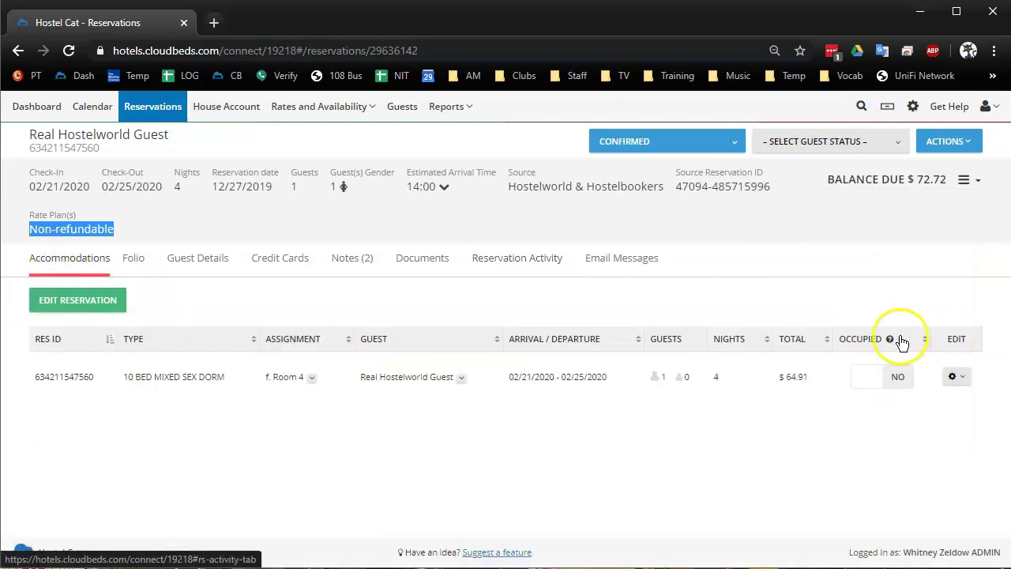
left_click(958, 378)
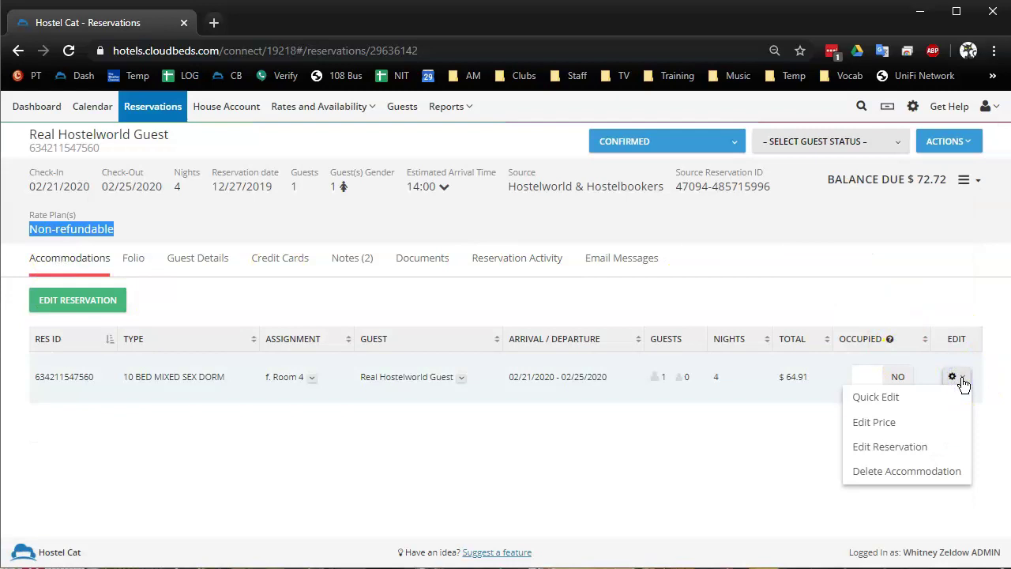
left_click(879, 399)
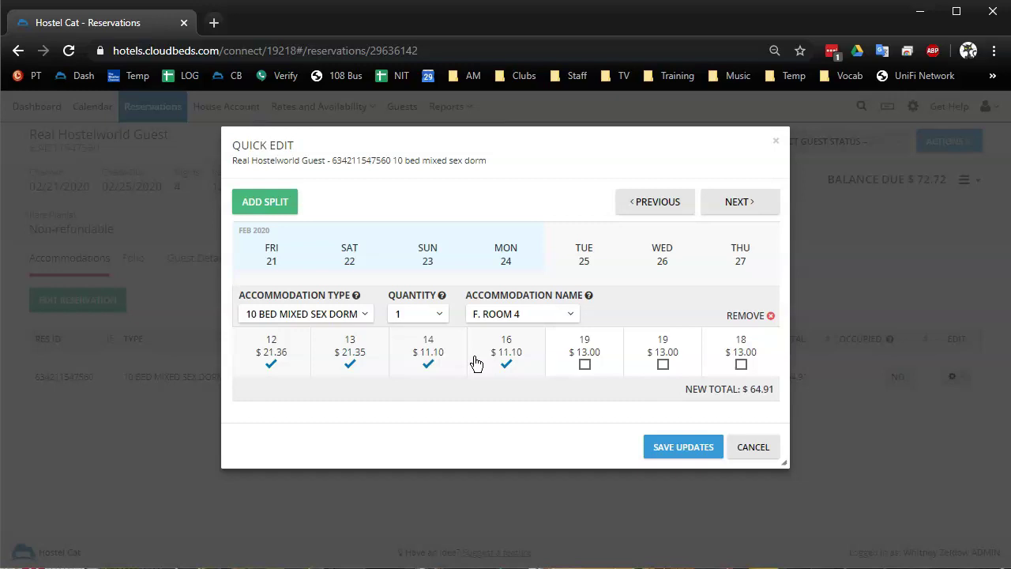
left_click(512, 369)
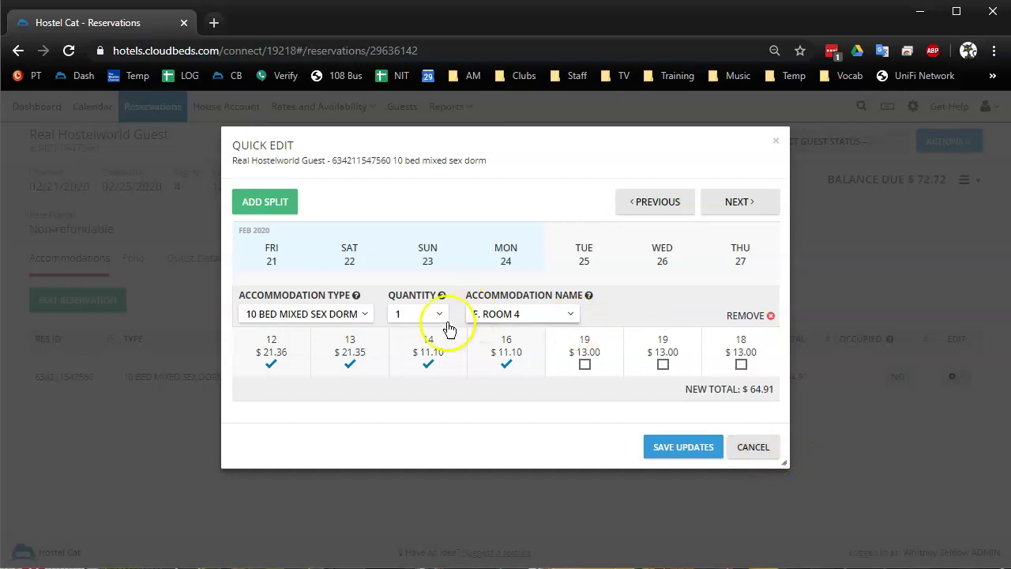
left_click(752, 448)
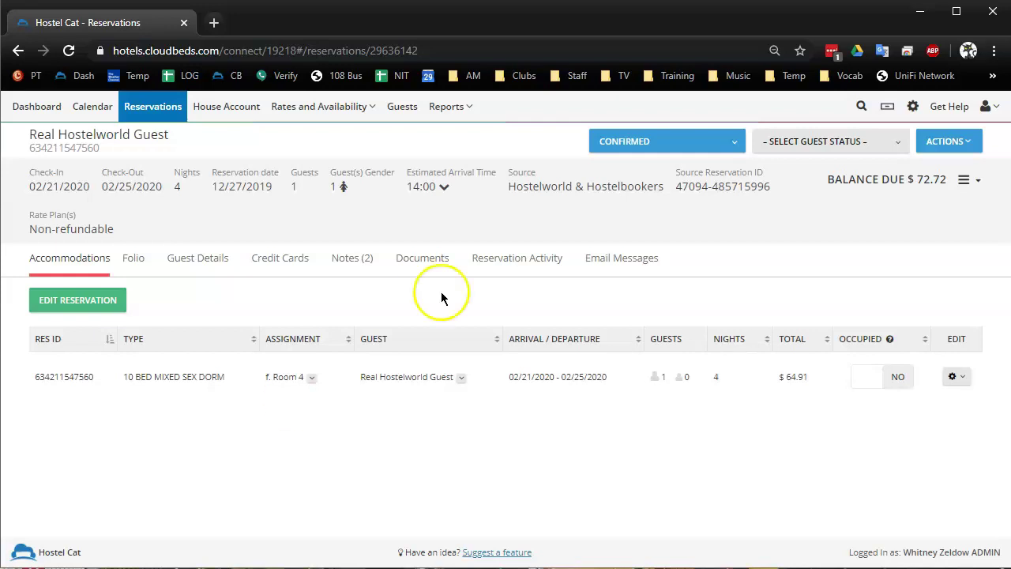
Step: Review the balance due breakdown, compare it with the dorm's nightly rates in the quick edit, and discard the edit
left_click(970, 182)
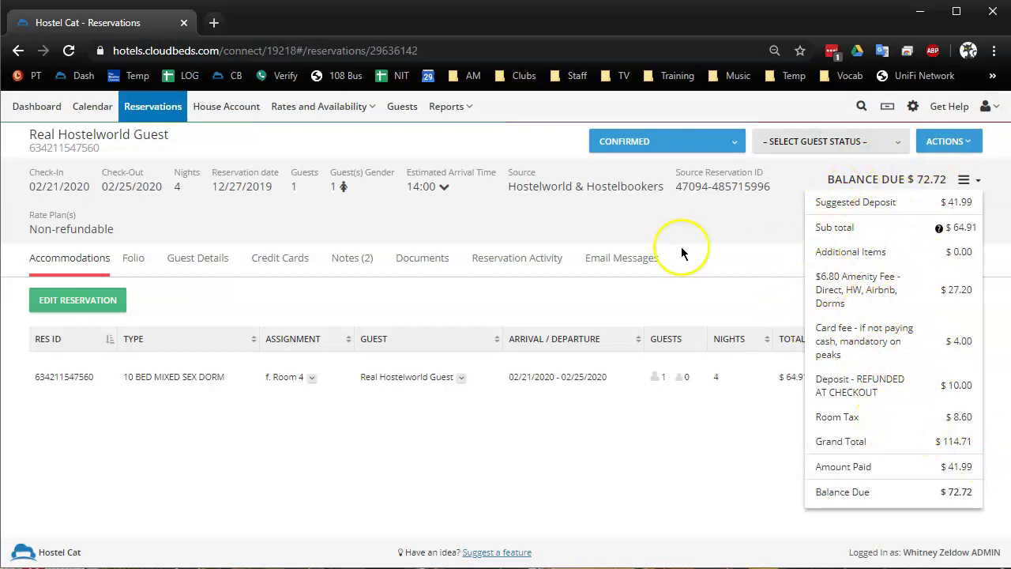
left_click(606, 209)
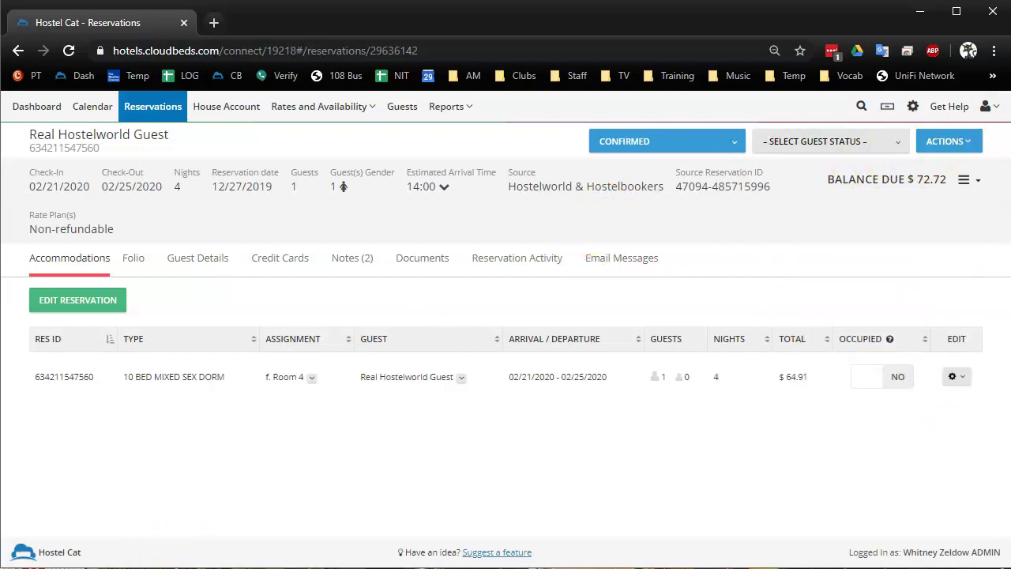
left_click(976, 182)
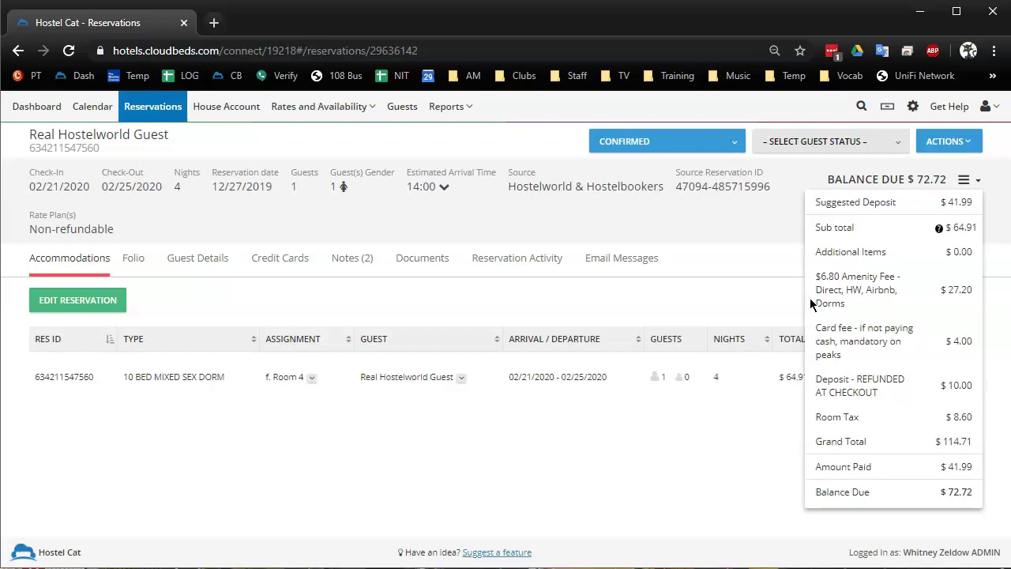
left_click(686, 292)
left_click(953, 376)
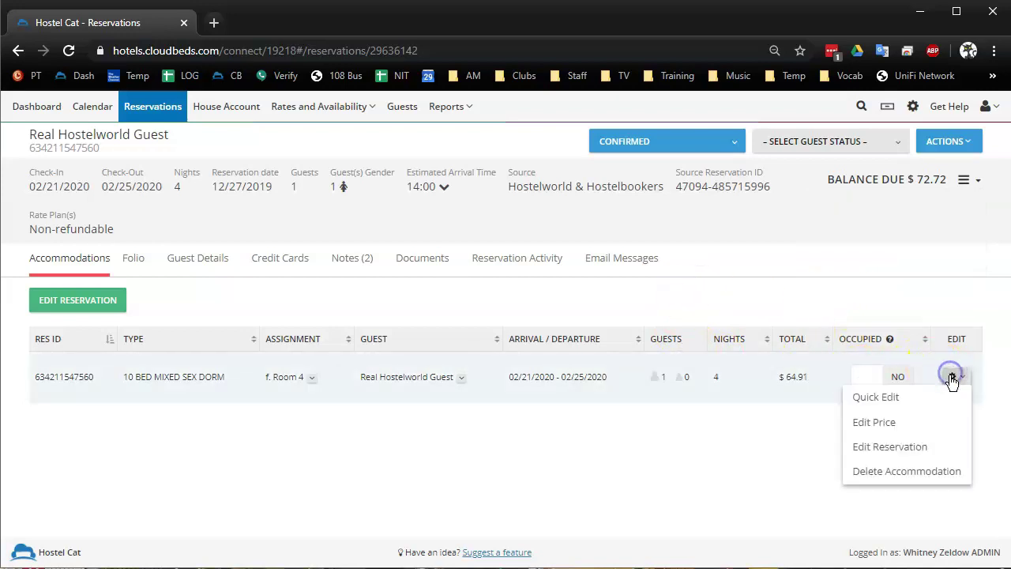
left_click(877, 397)
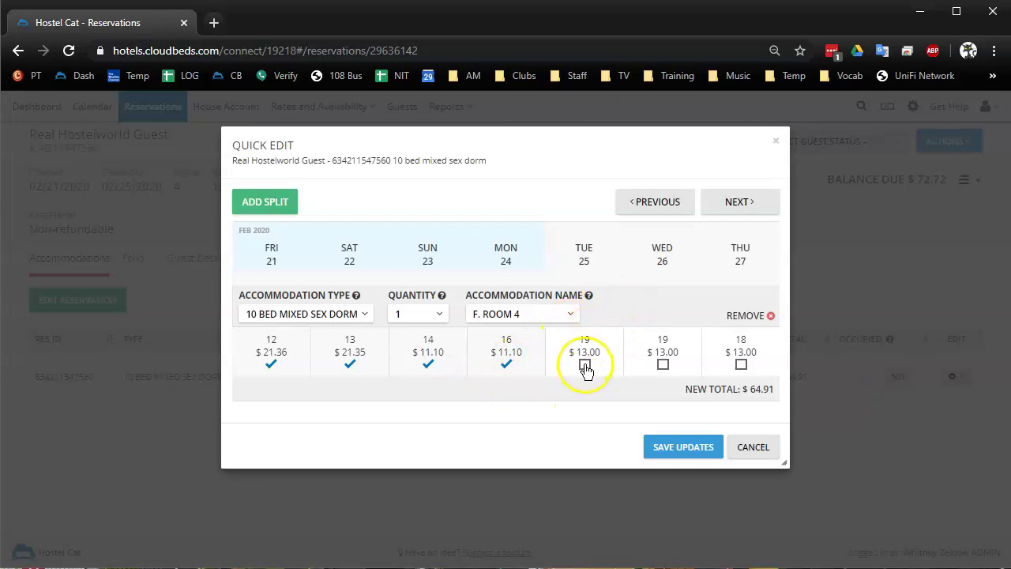
left_click(751, 446)
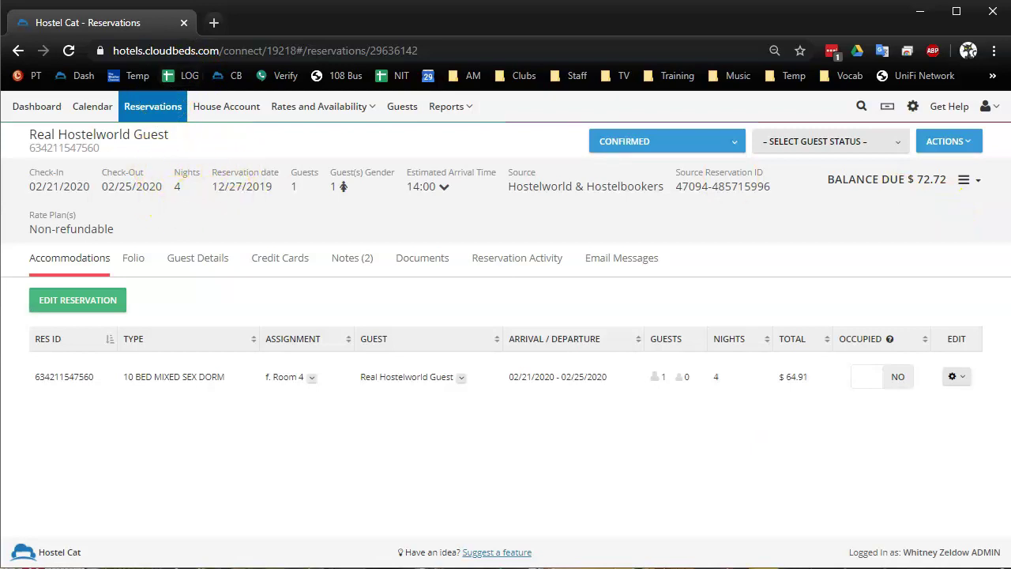
Step: Recheck the fees and taxes in the balance breakdown, and look twice more at the selected nights and prices in the quick edit without saving
left_click(970, 181)
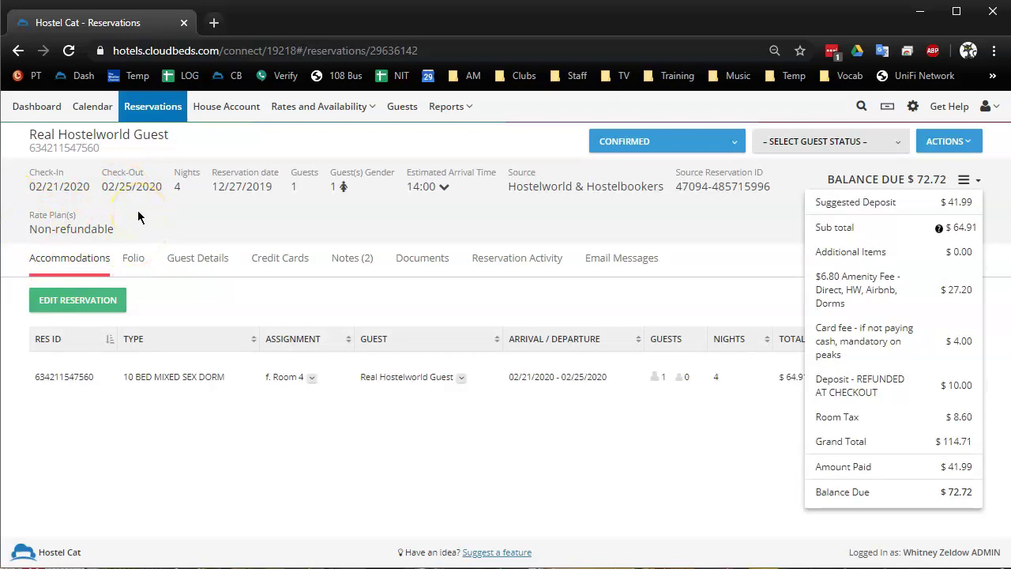
left_click(649, 294)
left_click(958, 378)
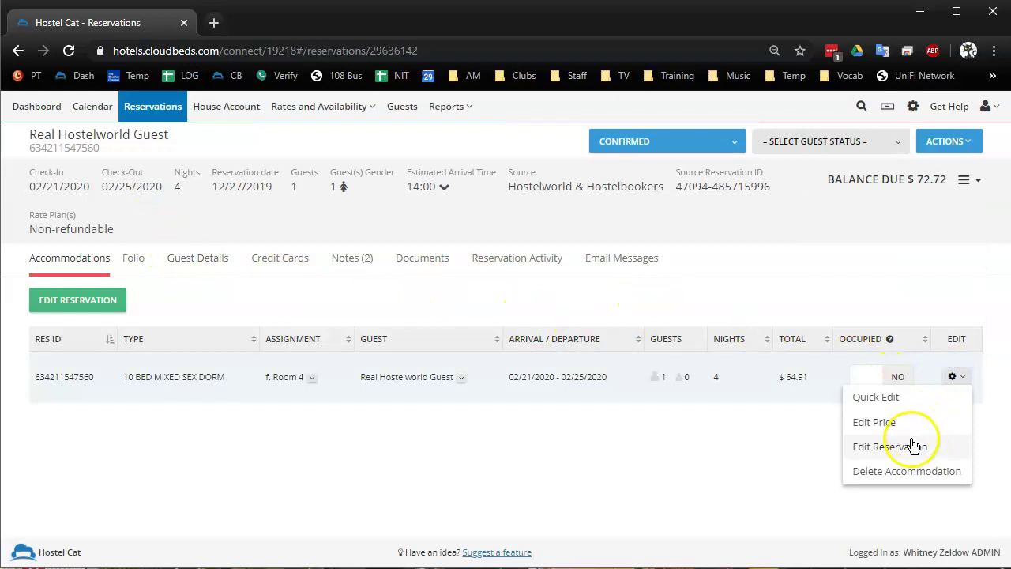
left_click(890, 392)
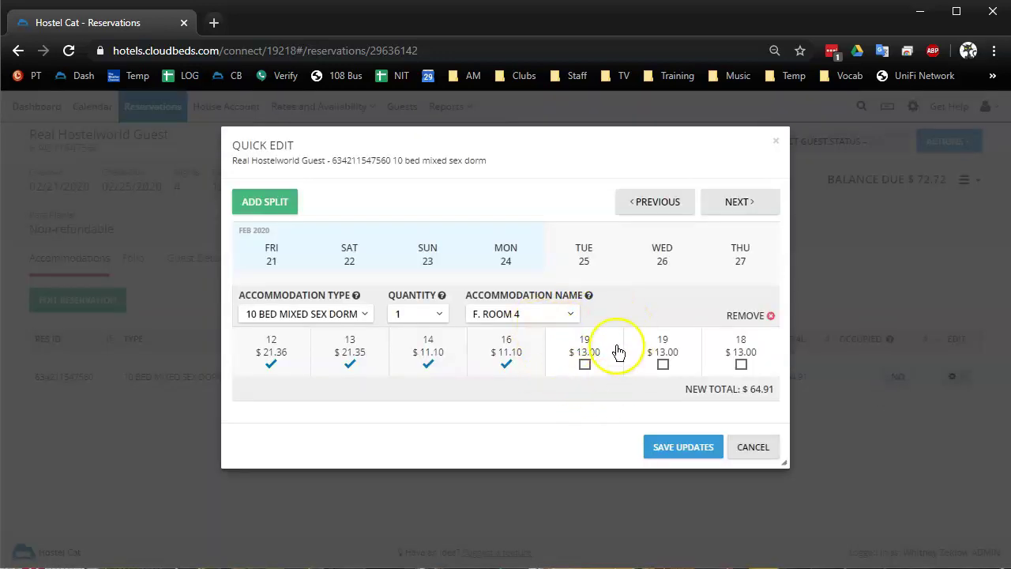
left_click(757, 448)
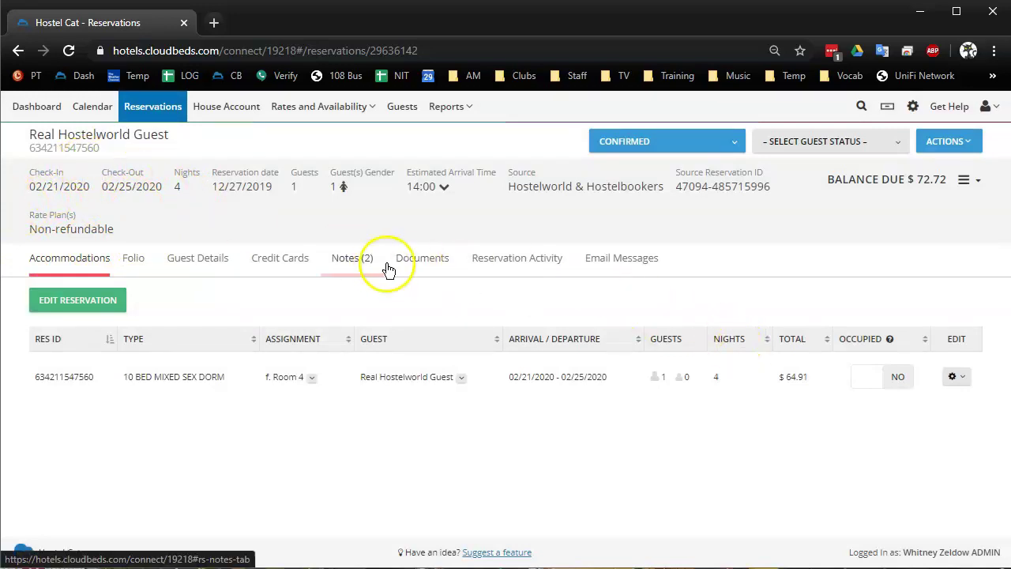
left_click(959, 378)
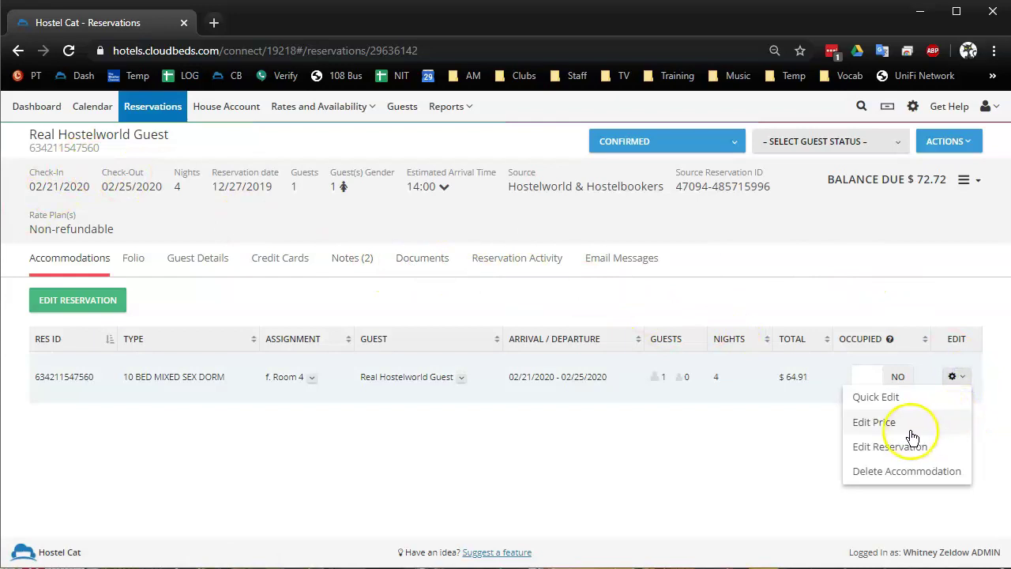
left_click(877, 397)
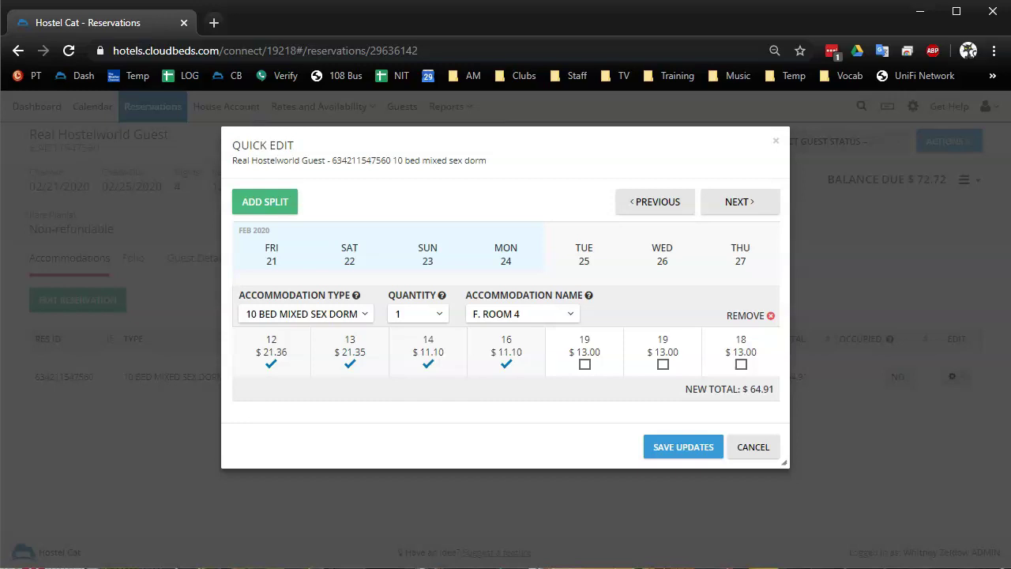
left_click(754, 446)
Step: Reopen the balance due breakdown and highlight the amount paid
left_click(966, 188)
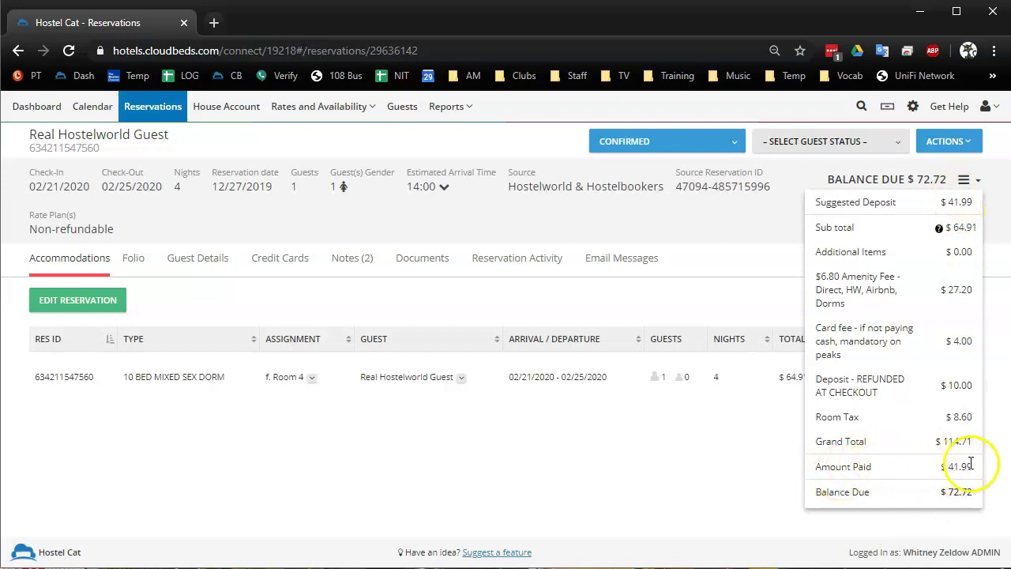
left_click_drag(974, 468, 945, 466)
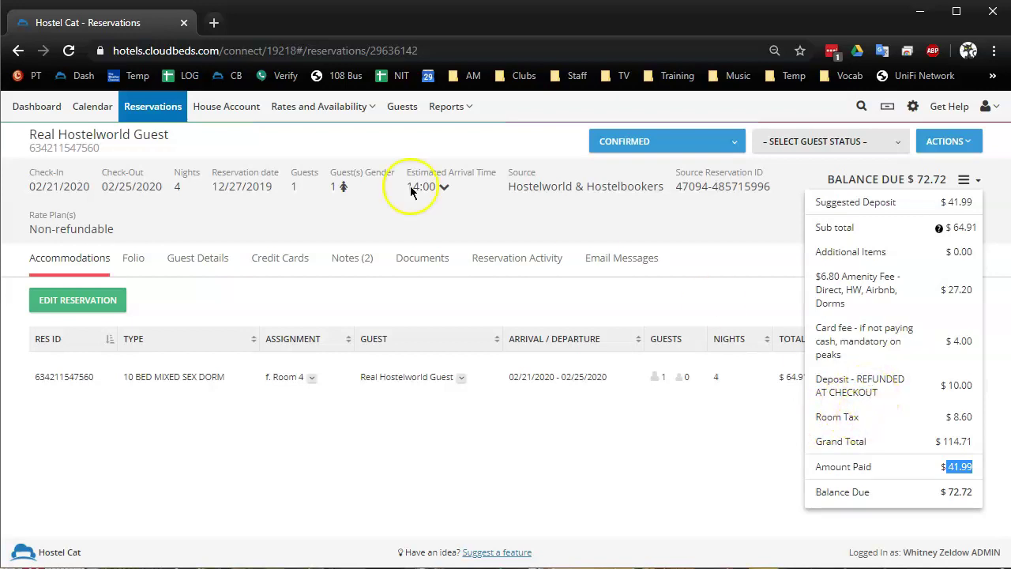
left_click(464, 107)
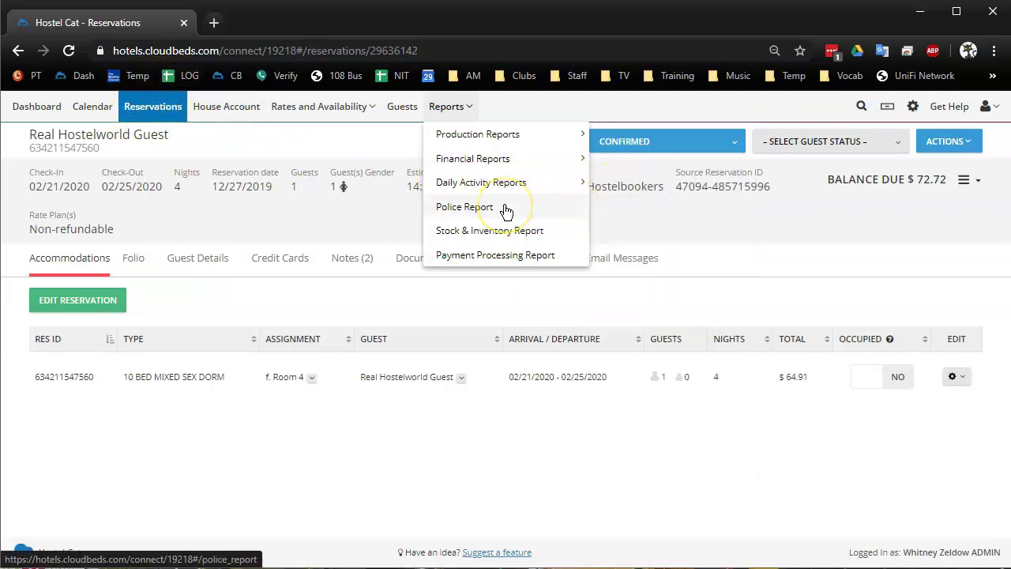
mouse_move(524, 163)
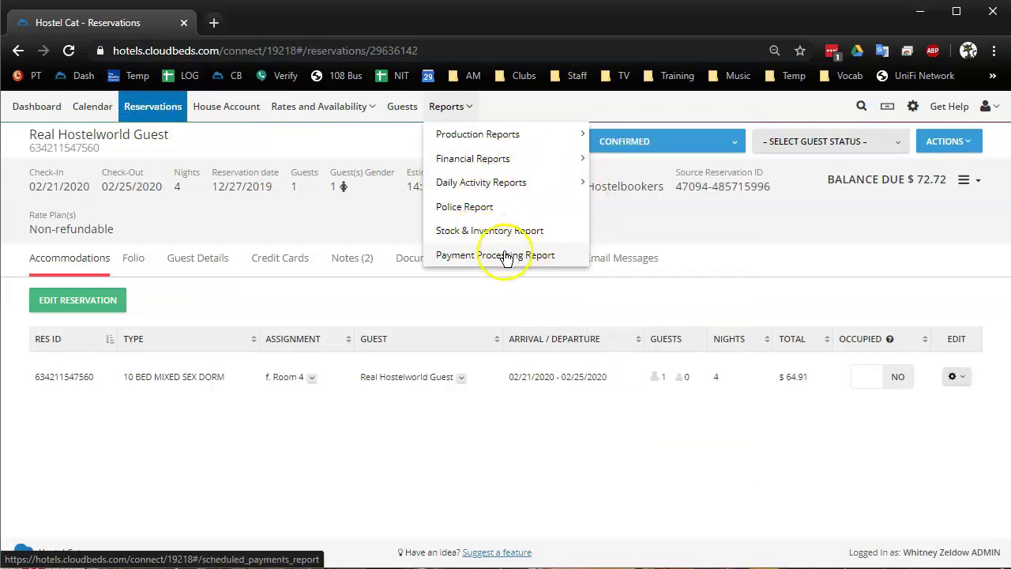
left_click(362, 230)
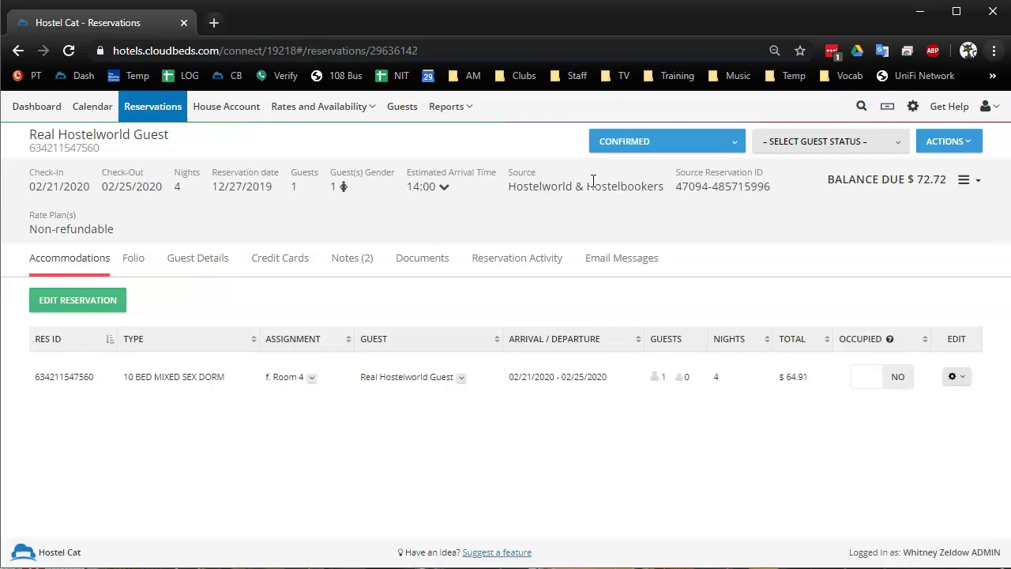
Step: Review the balance breakdown once more, open the reservation's folio, and highlight the processed status of the card deposit payment
left_click(964, 180)
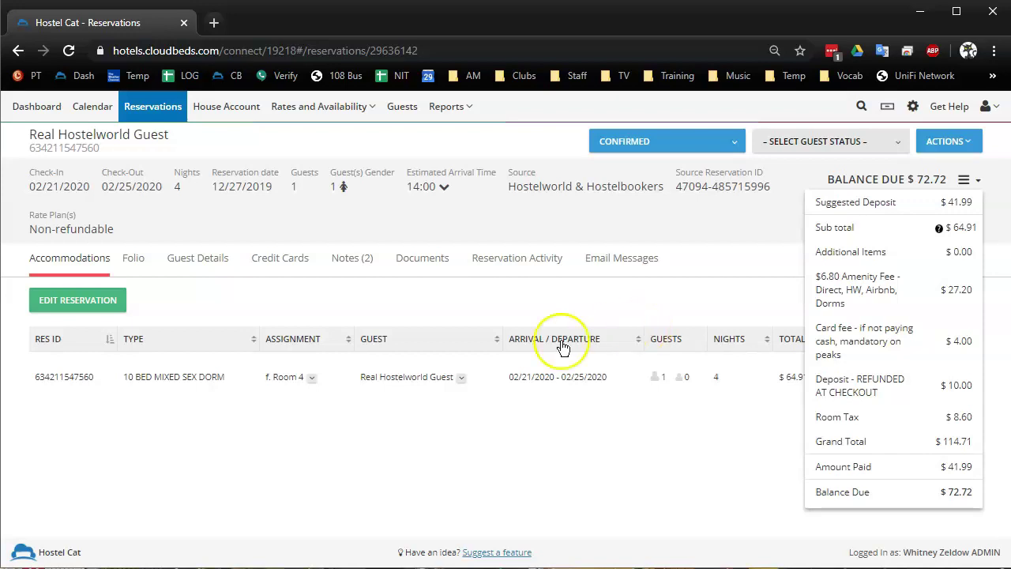
left_click(138, 267)
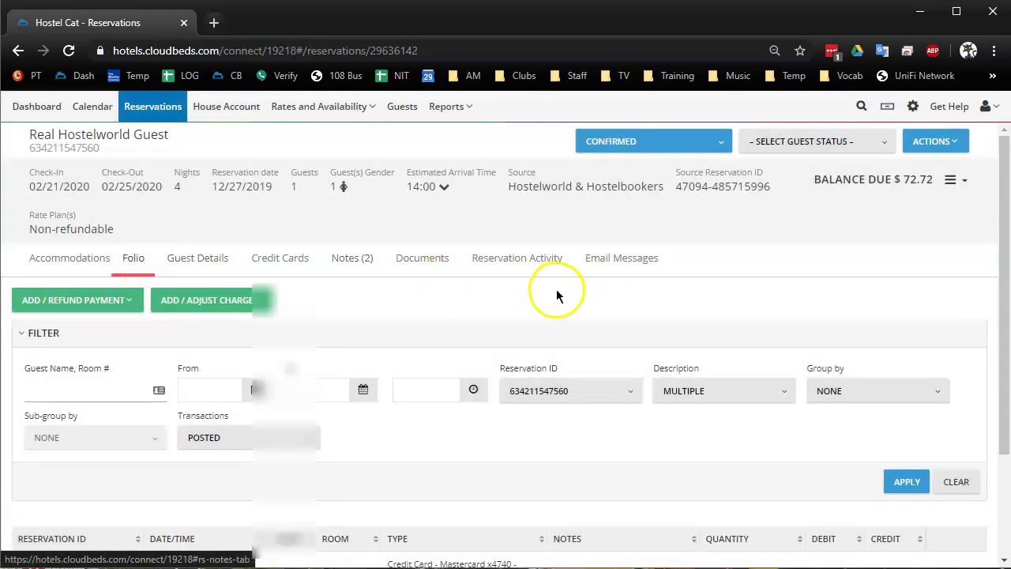
scroll(554, 292, "down", 2)
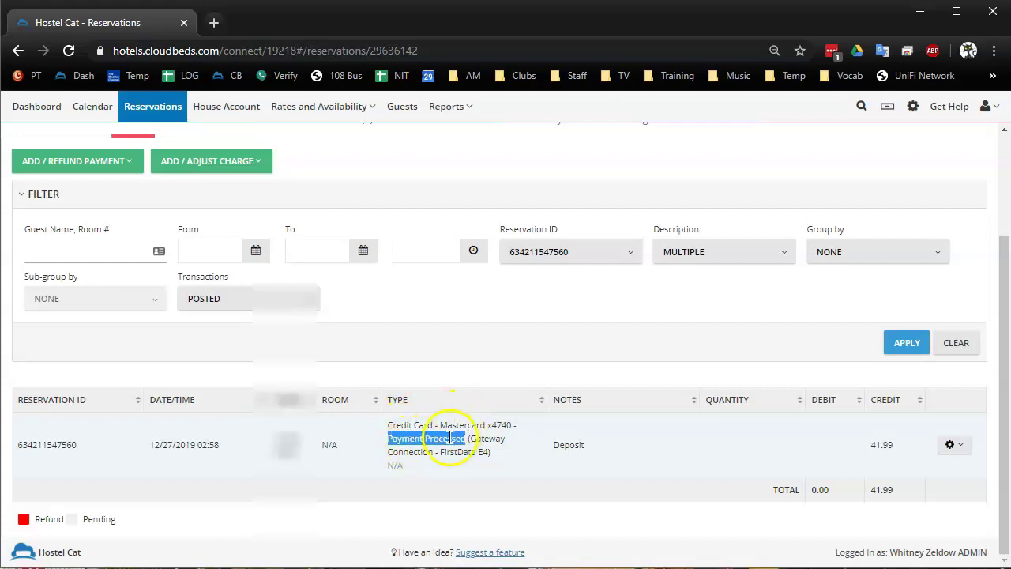
left_click(433, 438)
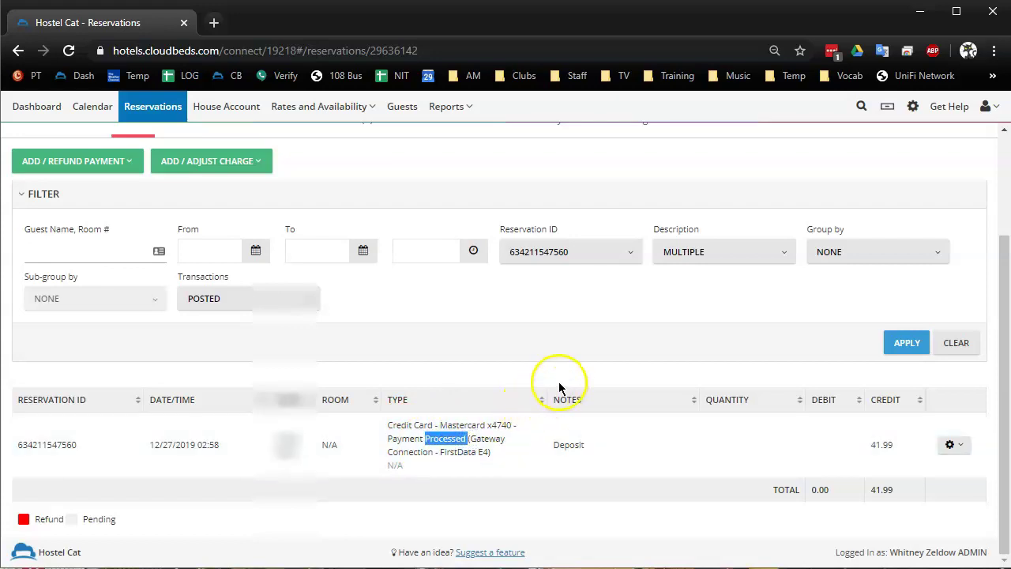
scroll(560, 384, "up", 2)
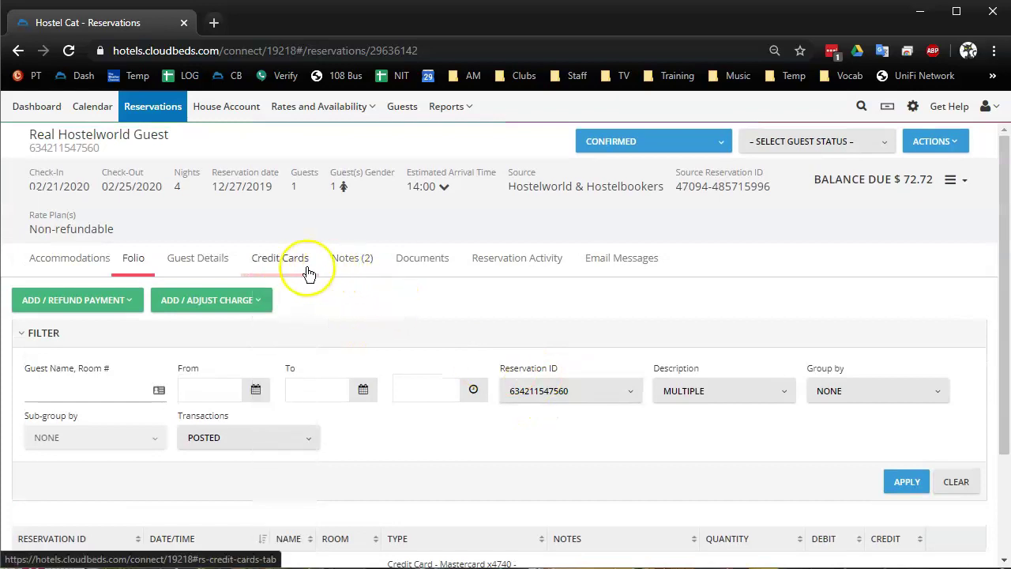
Step: Open the reservation's credit card details and review the authorized, charged, refunded and processed totals
left_click(282, 260)
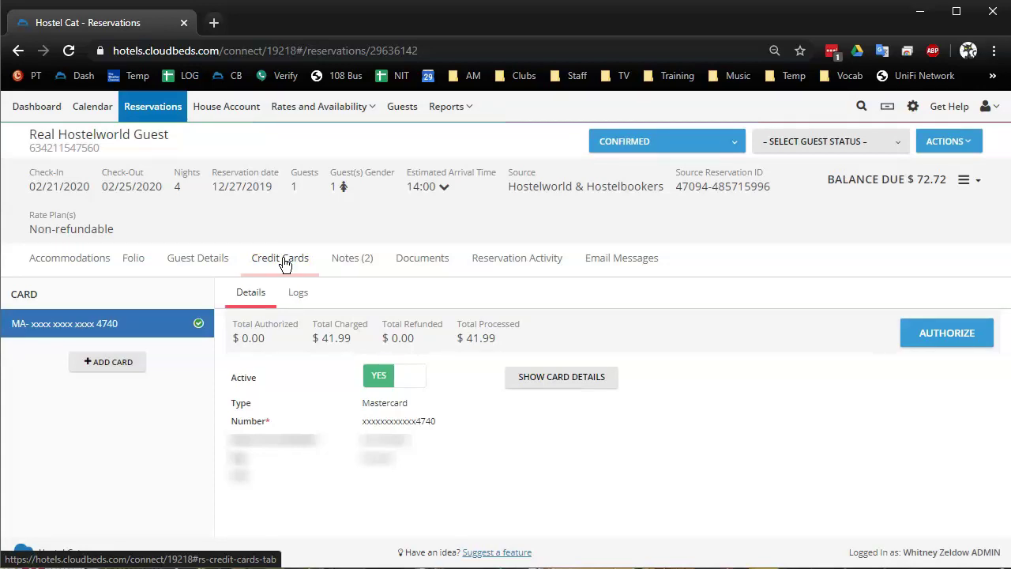
left_click(286, 263)
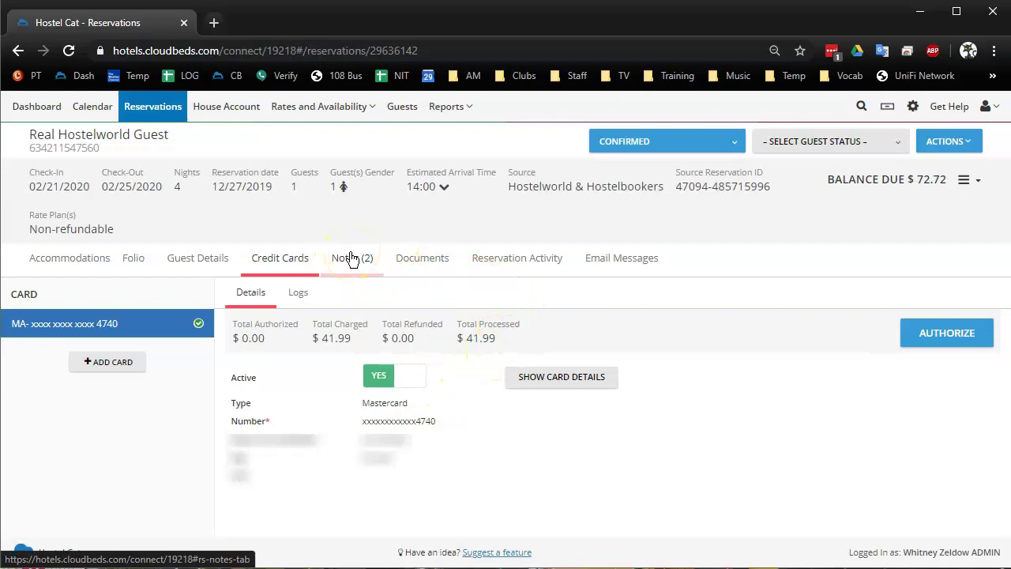
Step: Add a "Card didn't match" item priced at $41.99 to the Hostelworld reservation's folio, without collecting payment
left_click(132, 257)
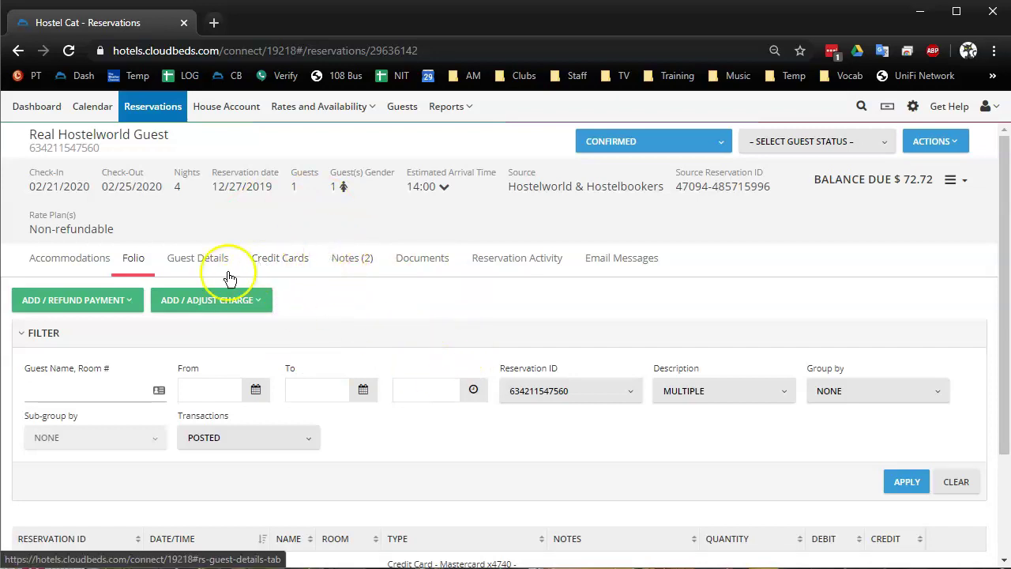
left_click(234, 307)
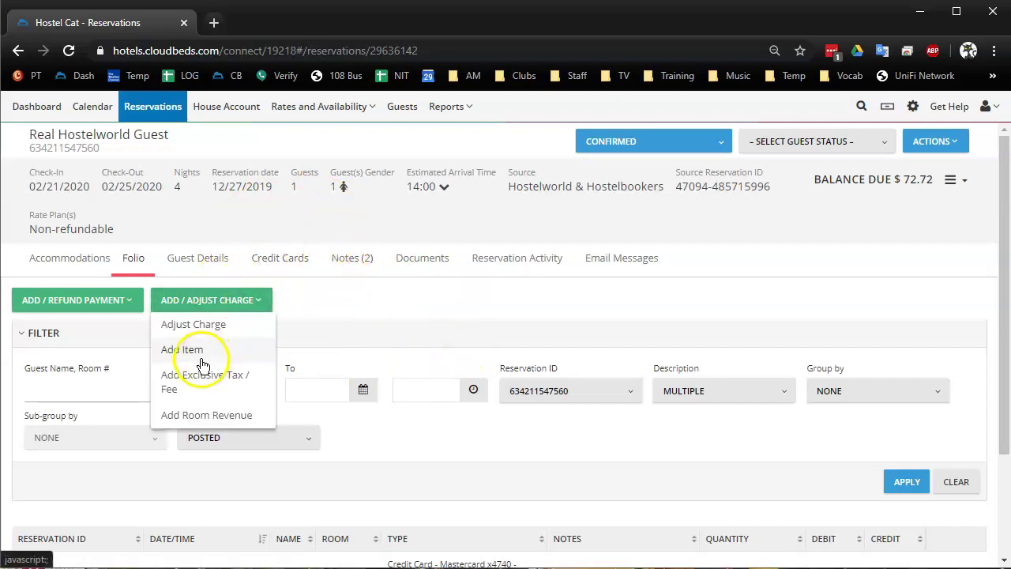
left_click(200, 360)
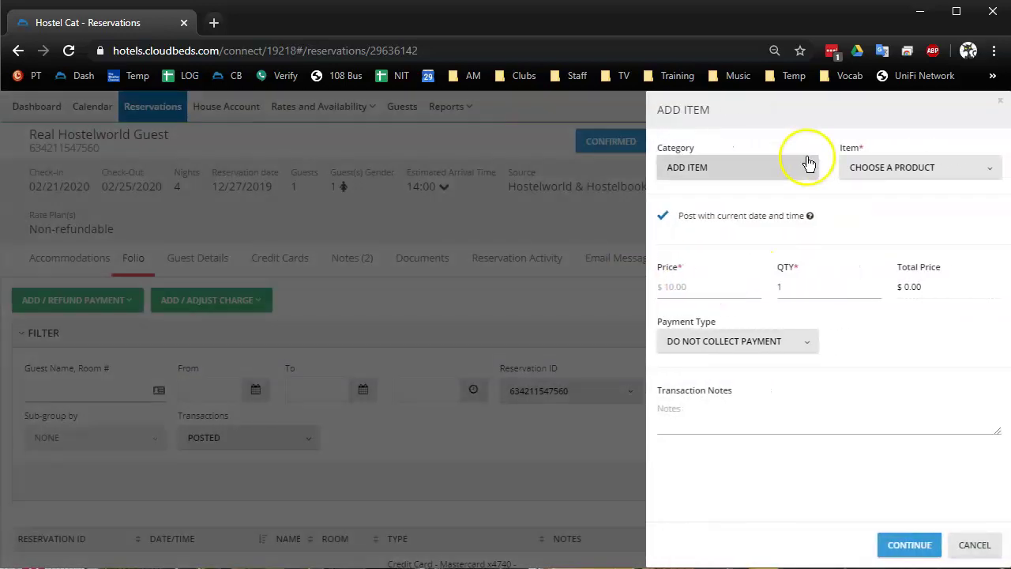
left_click(923, 168)
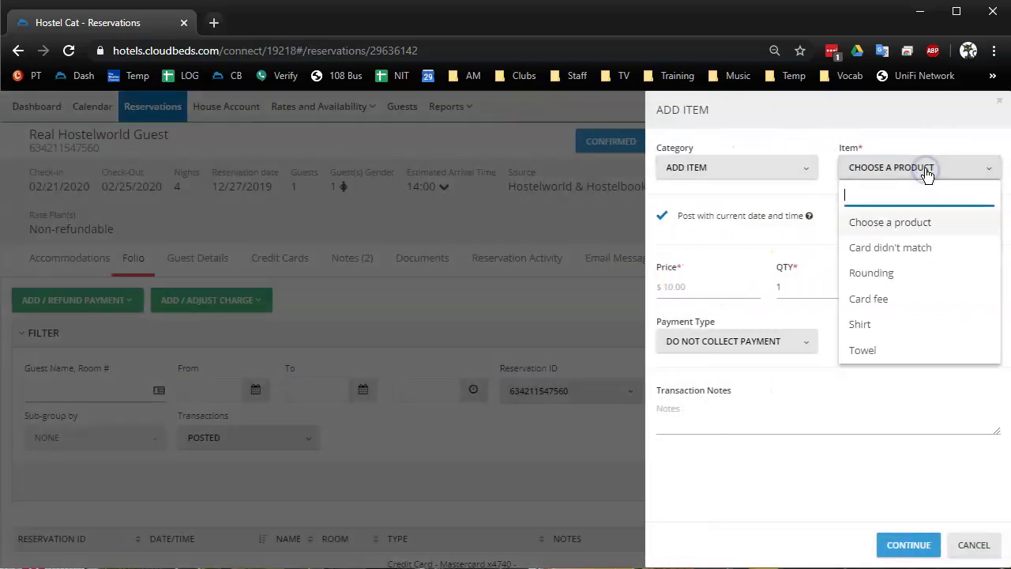
left_click(896, 251)
left_click_drag(689, 288, 557, 291)
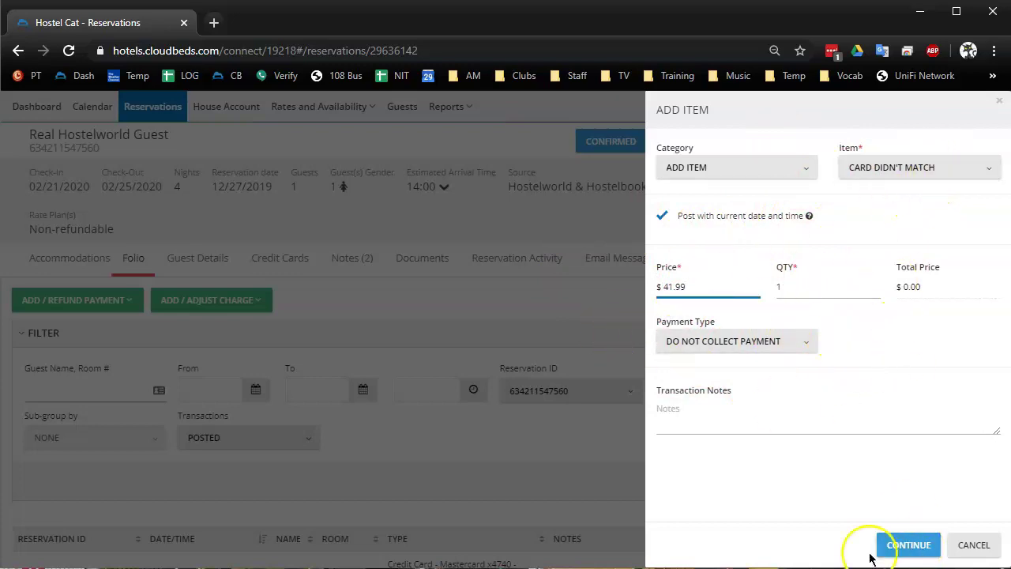
left_click(906, 547)
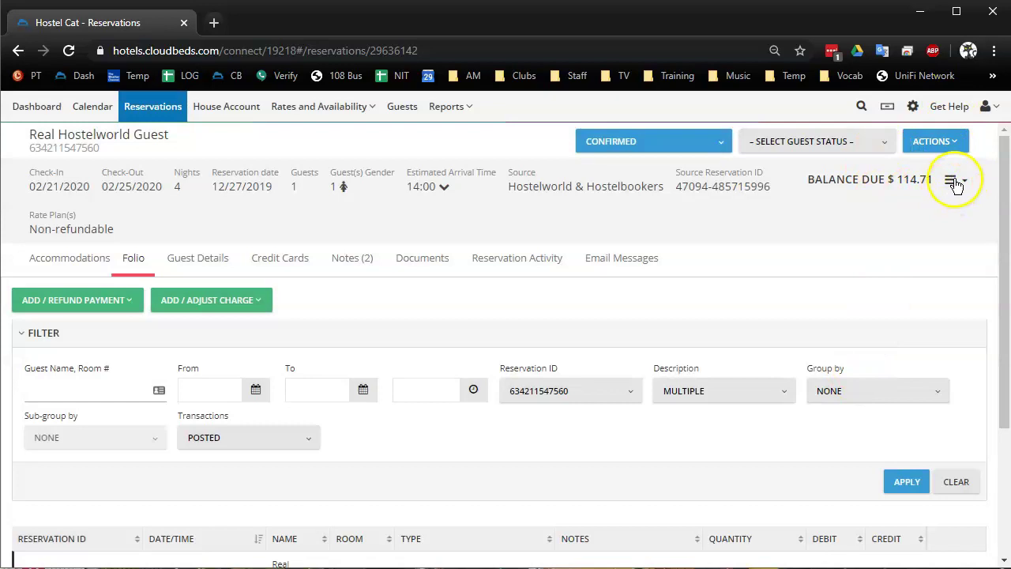
Step: Review the balance due breakdown twice and highlight the reservation's non-refundable rate plan
left_click(954, 181)
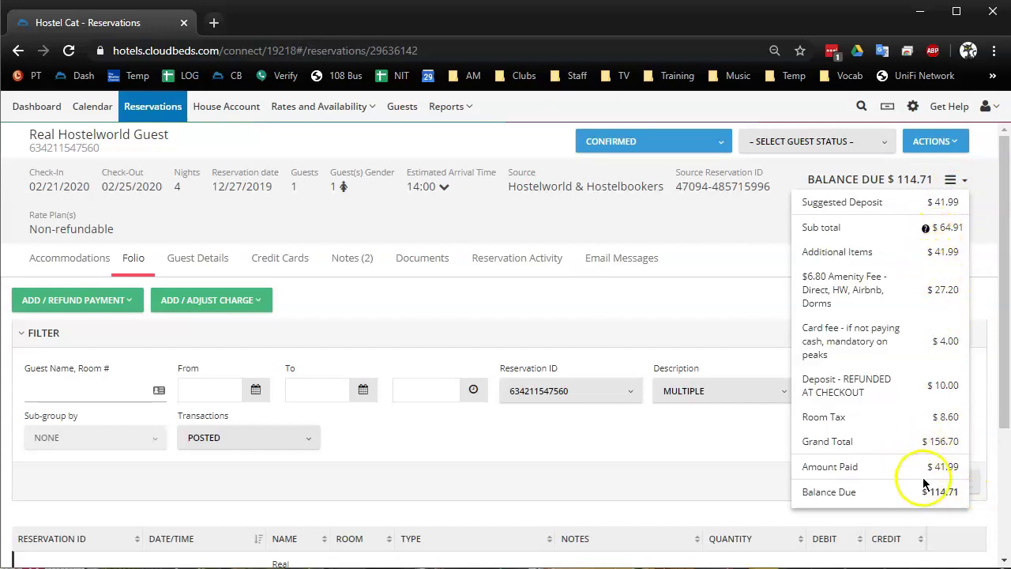
left_click(711, 296)
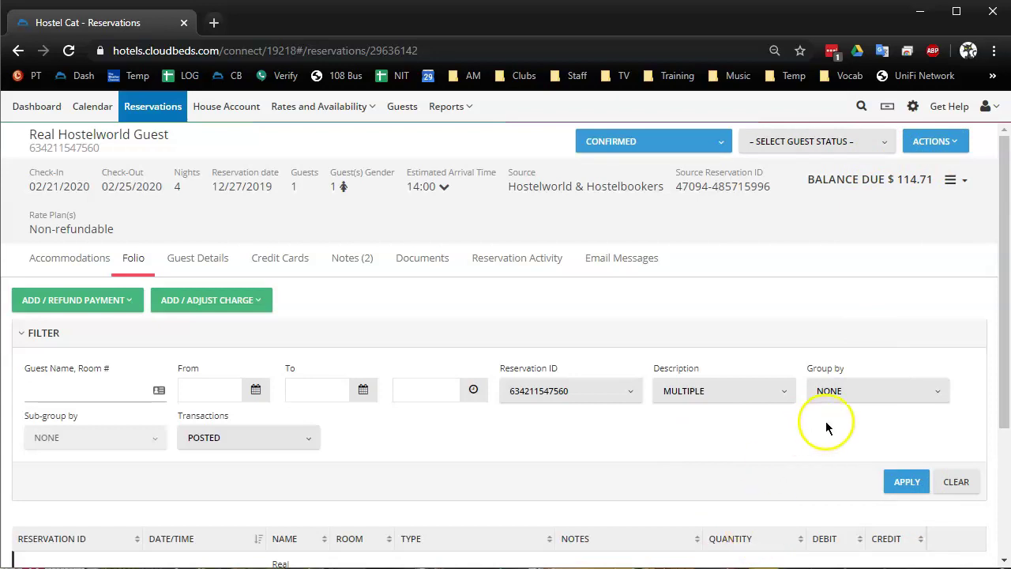
left_click(963, 180)
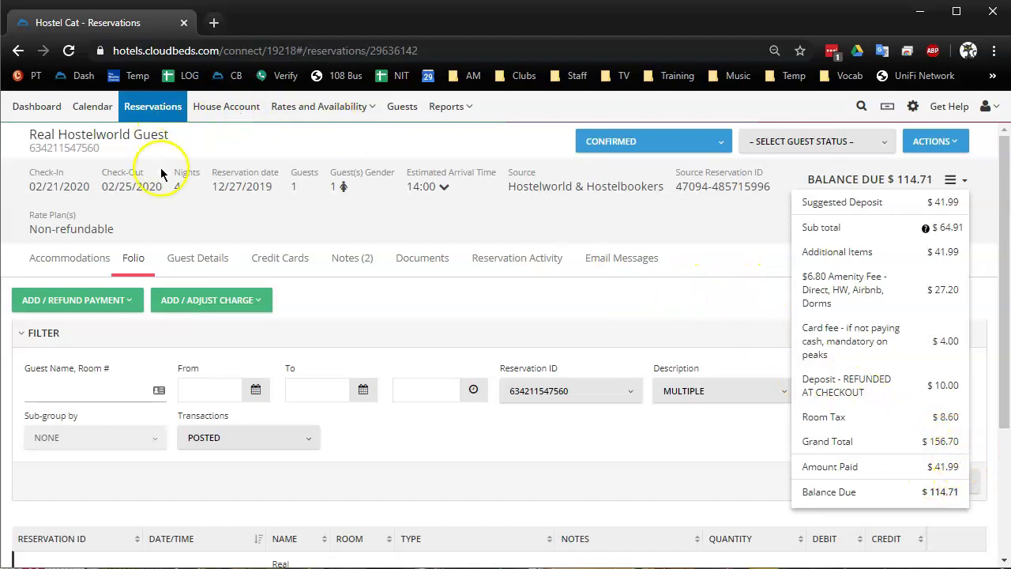
left_click(394, 304)
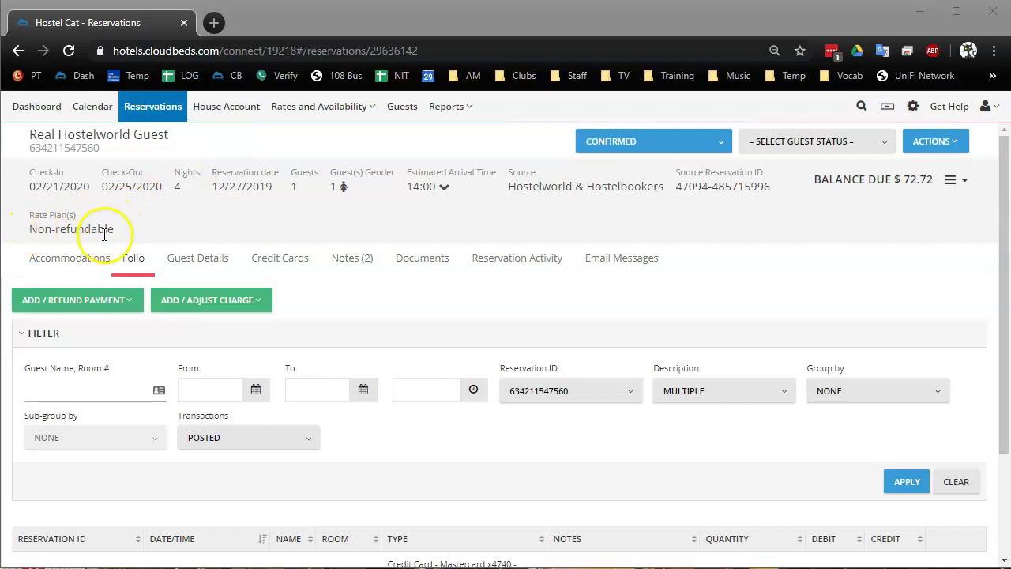
left_click_drag(117, 229, 32, 228)
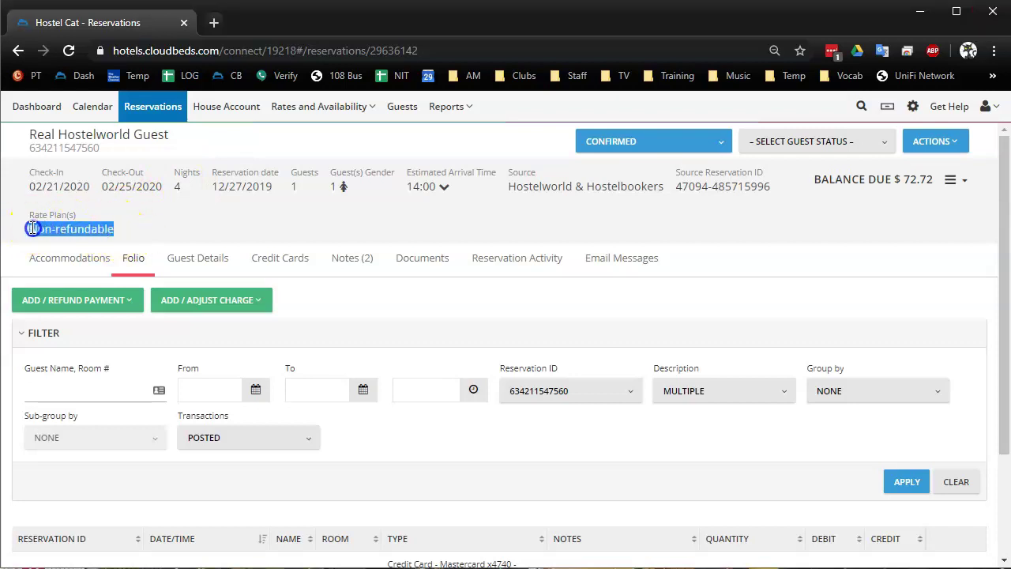
left_click(105, 225)
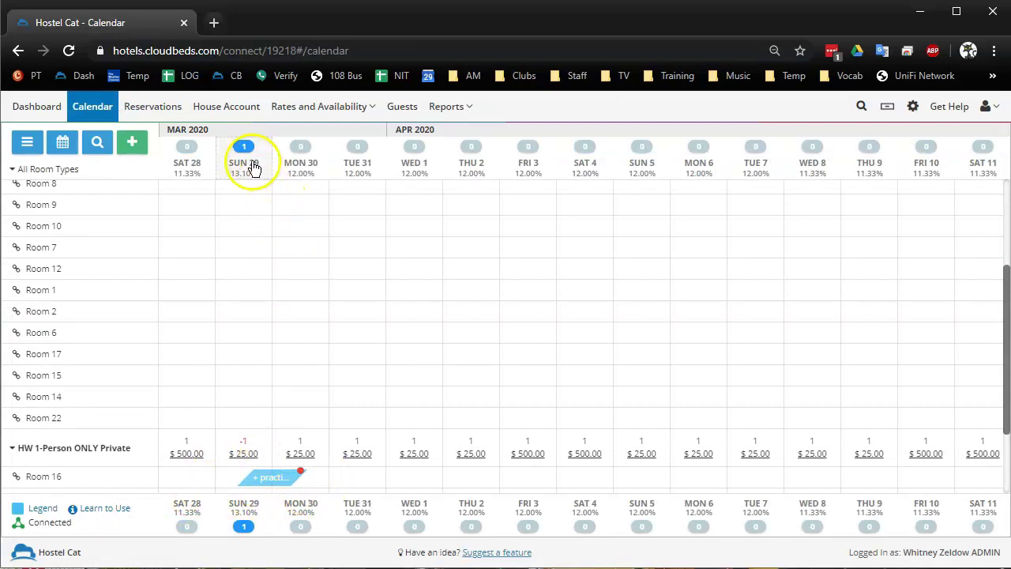
Step: Assign the practice reservation's unassigned accommodation for March 29 to Private Room, Room 8, using the Override option
left_click(244, 150)
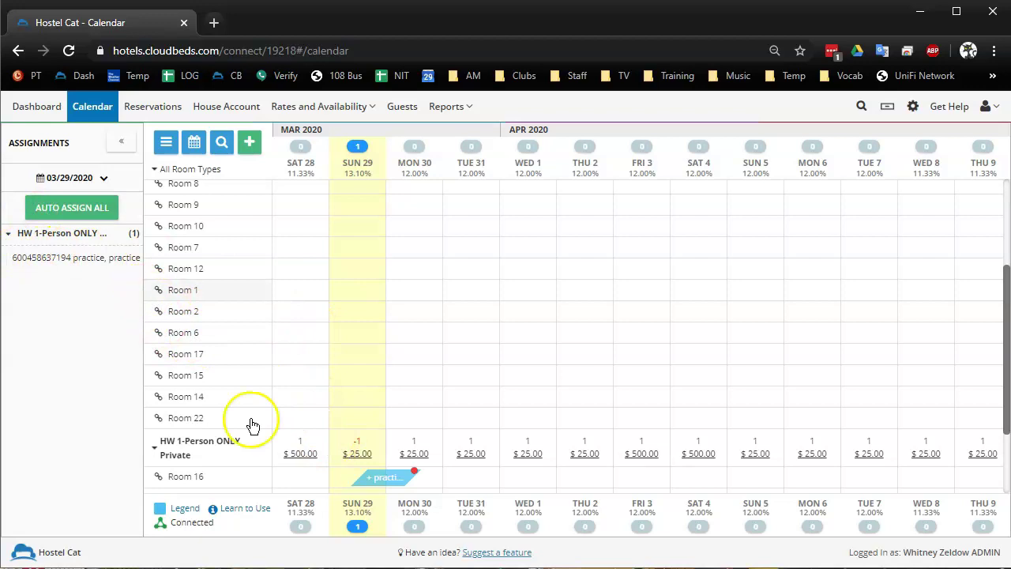
scroll(447, 423, "down", 1)
scroll(289, 355, "up", 1)
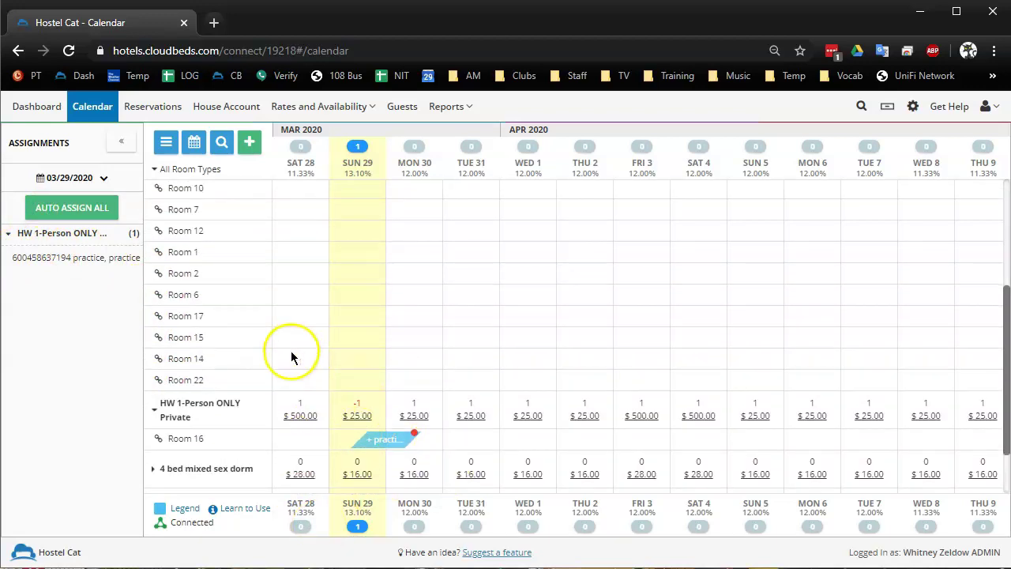
left_click(67, 265)
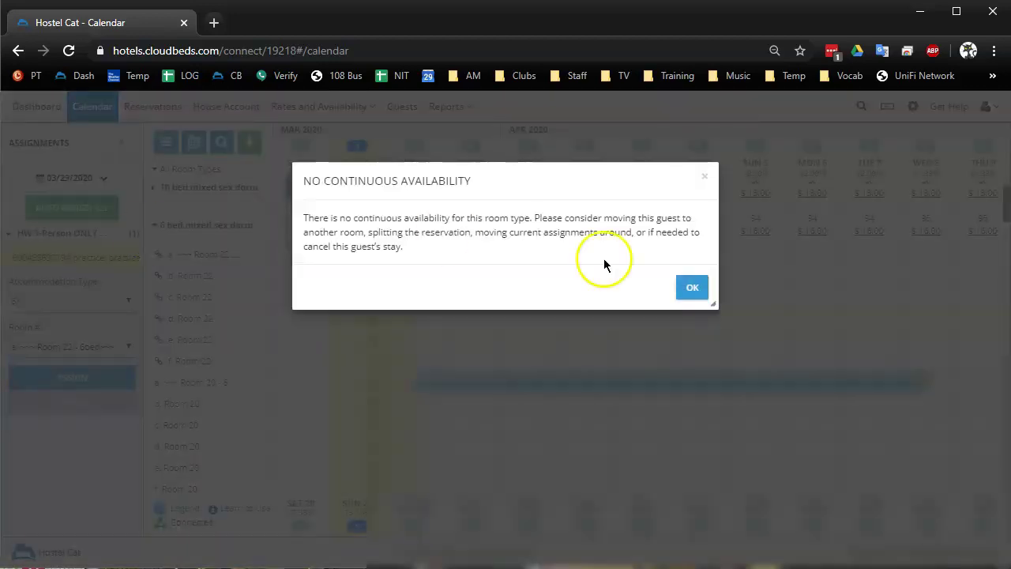
left_click(692, 286)
left_click(209, 225)
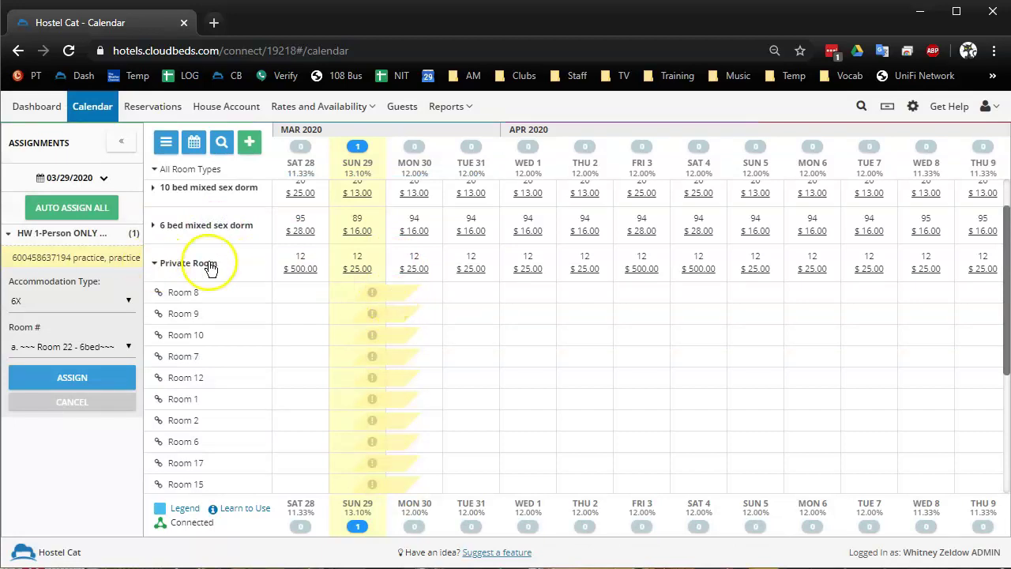
left_click(387, 294)
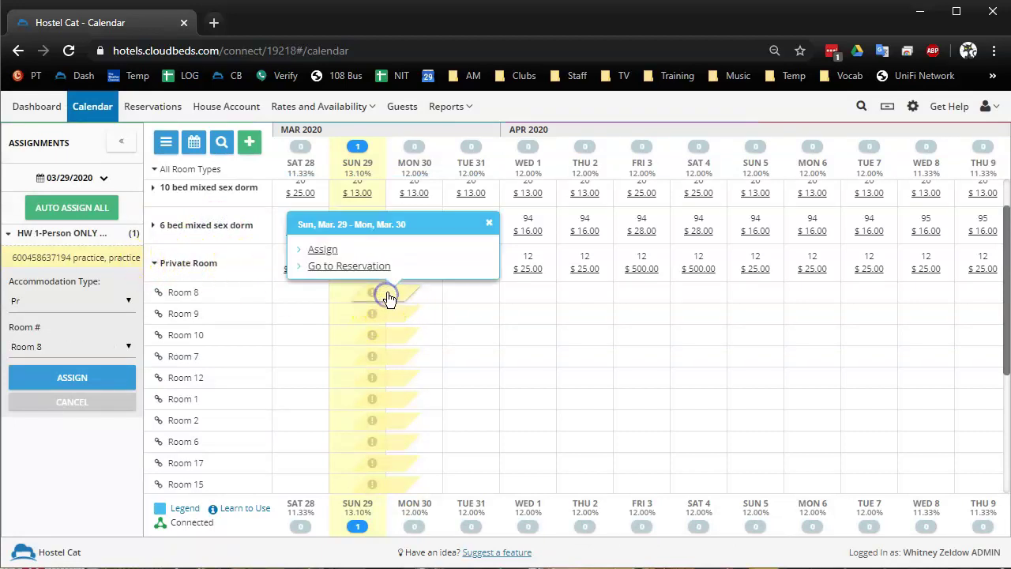
left_click(323, 250)
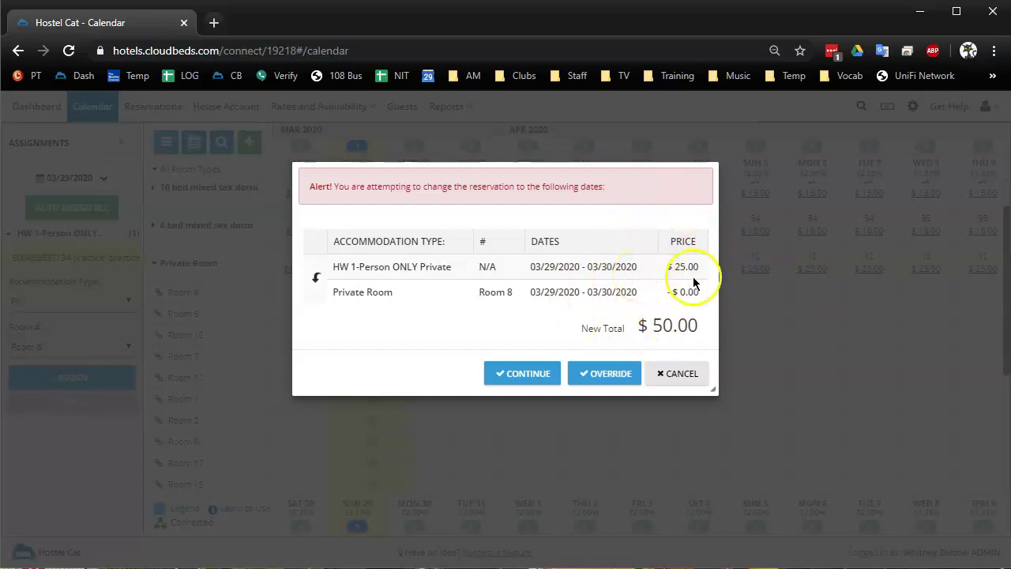
left_click(609, 379)
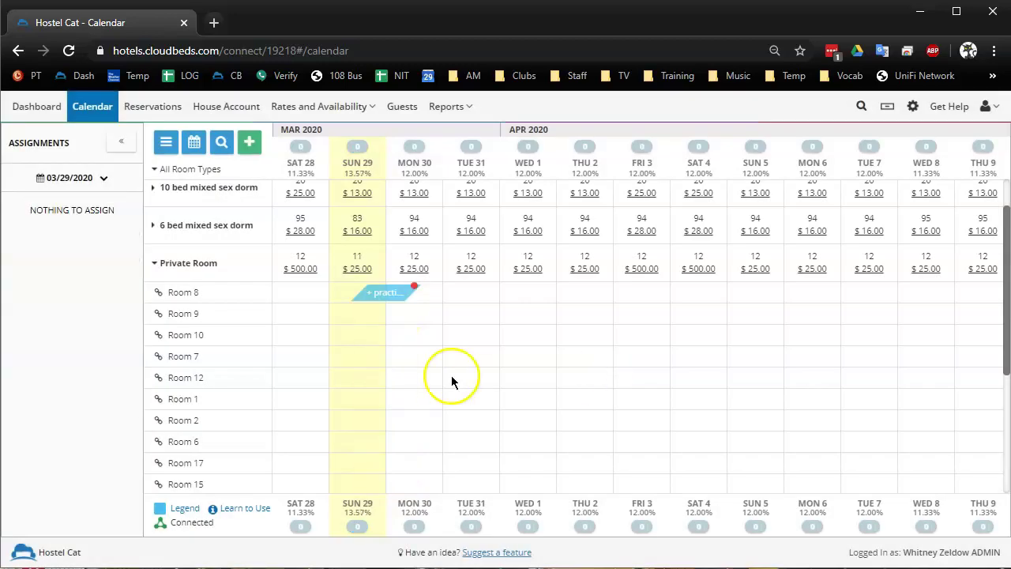
Step: Move the practice booking from Room 16 to Room 14 and back to Room 16, overriding the price both times
scroll(271, 440, "down", 2)
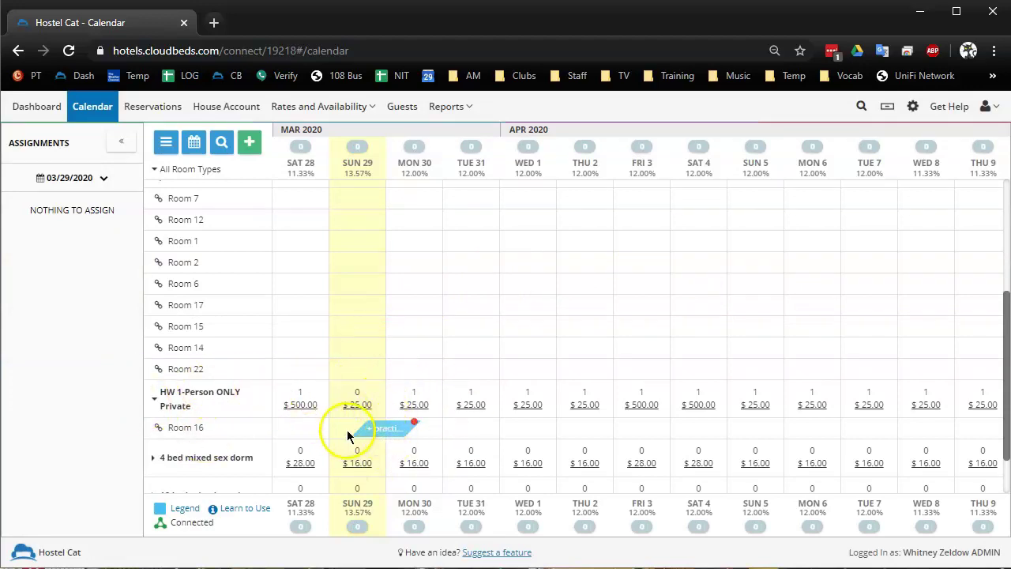
left_click_drag(383, 429, 390, 351)
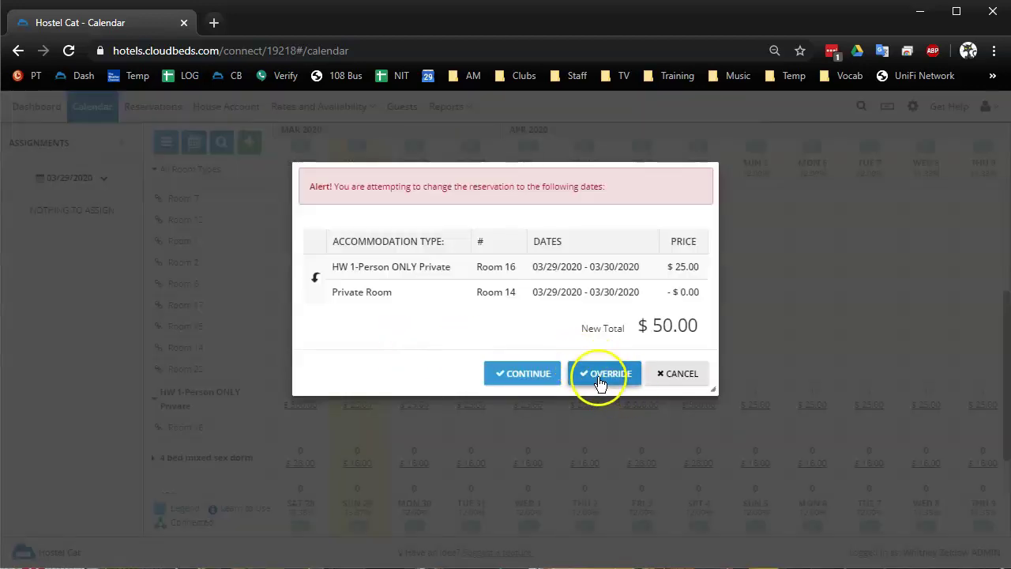
left_click(593, 375)
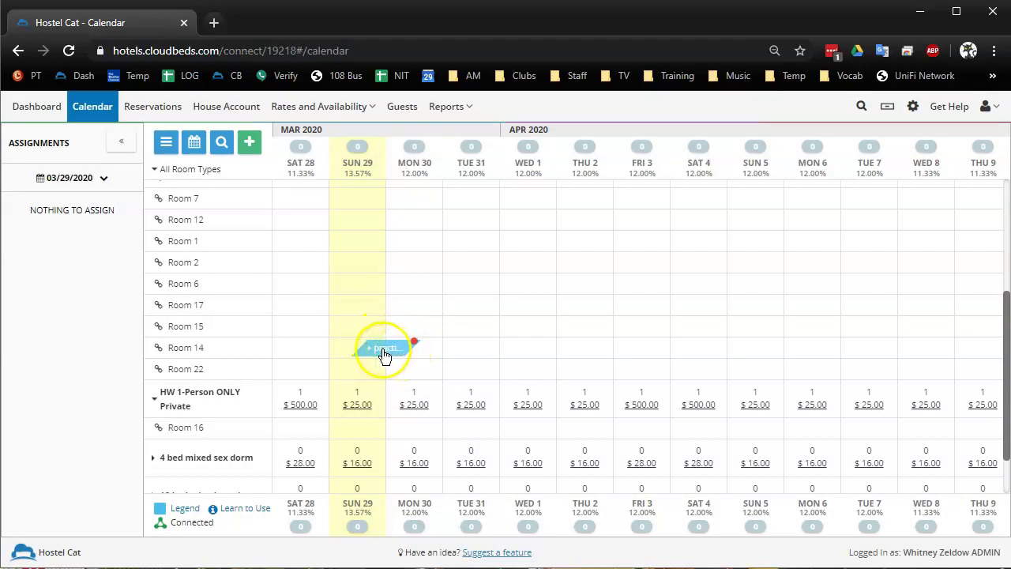
left_click_drag(380, 358, 392, 433)
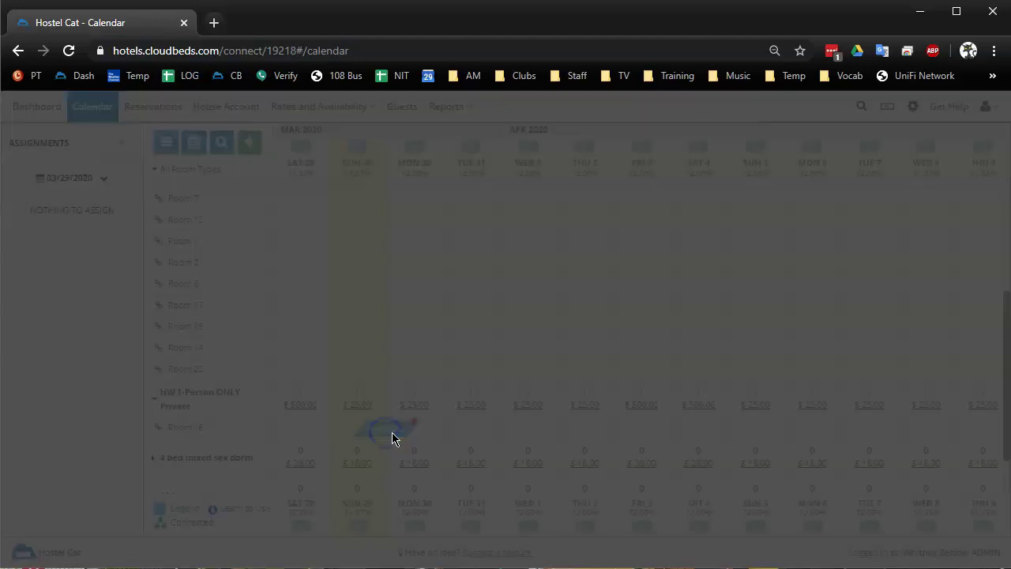
left_click(614, 380)
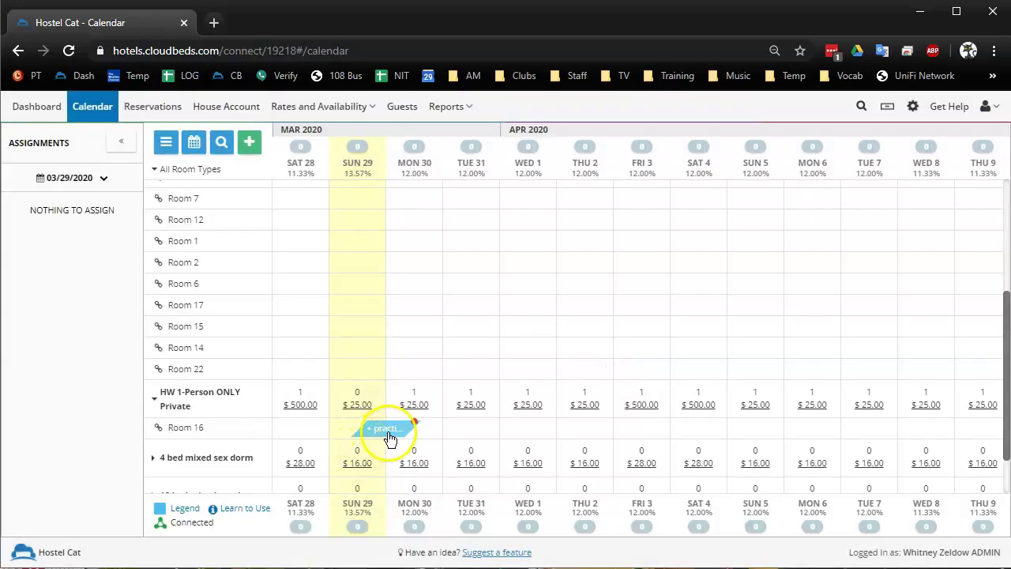
Step: Open the practice reservation's details and start editing its HW 1-Person ONLY Private accommodation in Room 16
left_click(388, 433)
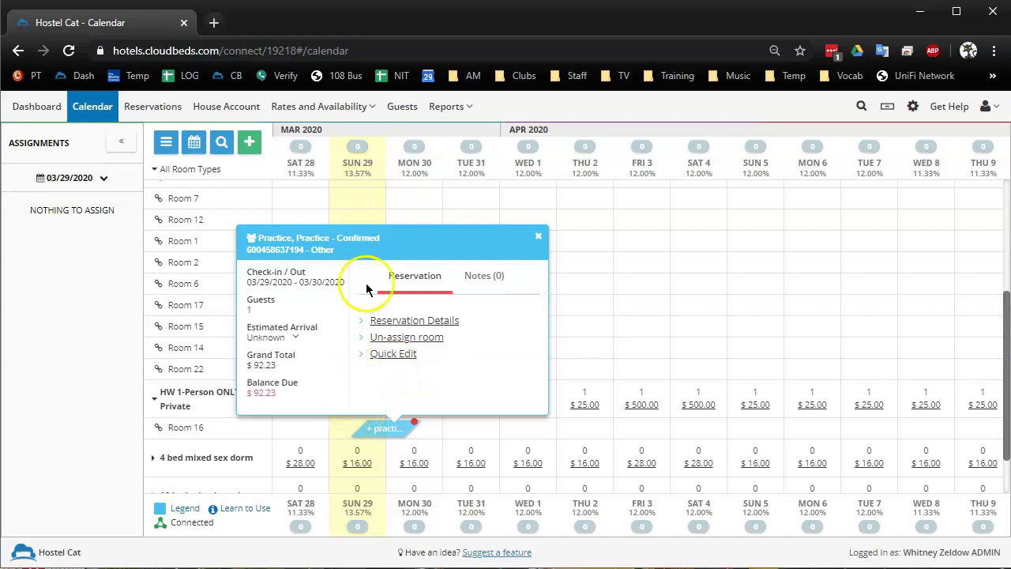
left_click(423, 323)
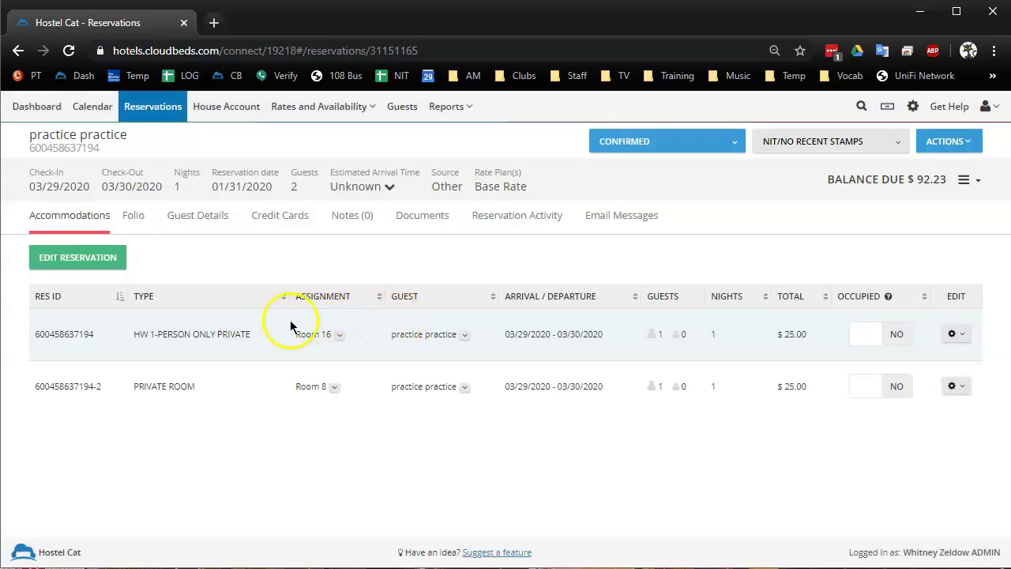
left_click(215, 333)
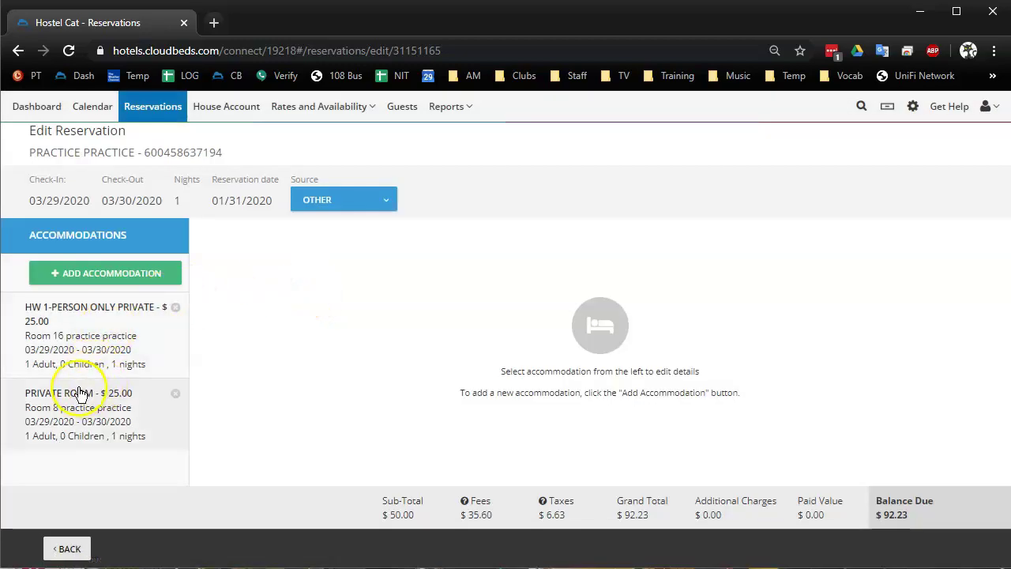
left_click(61, 350)
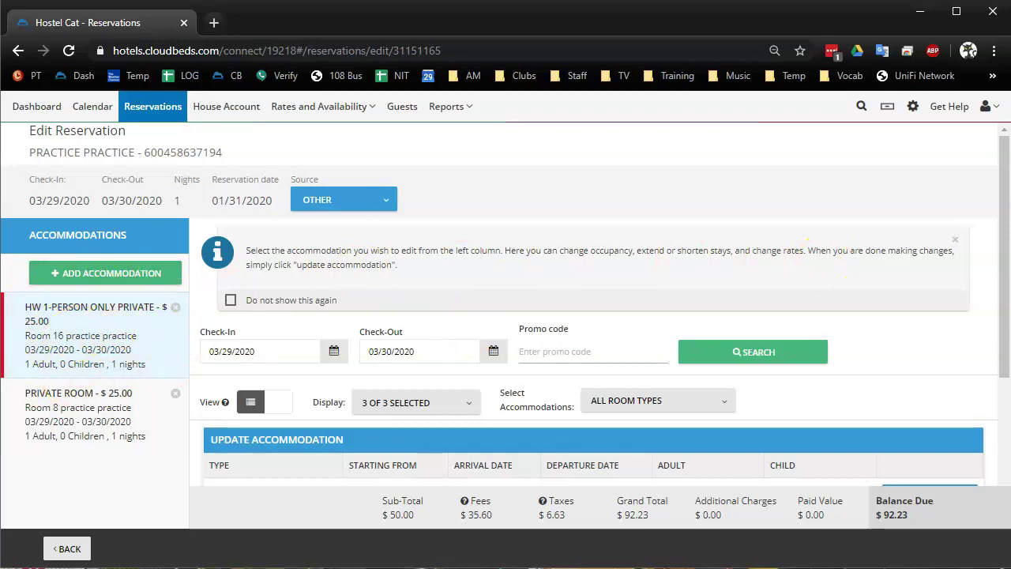
scroll(683, 281, "down", 2)
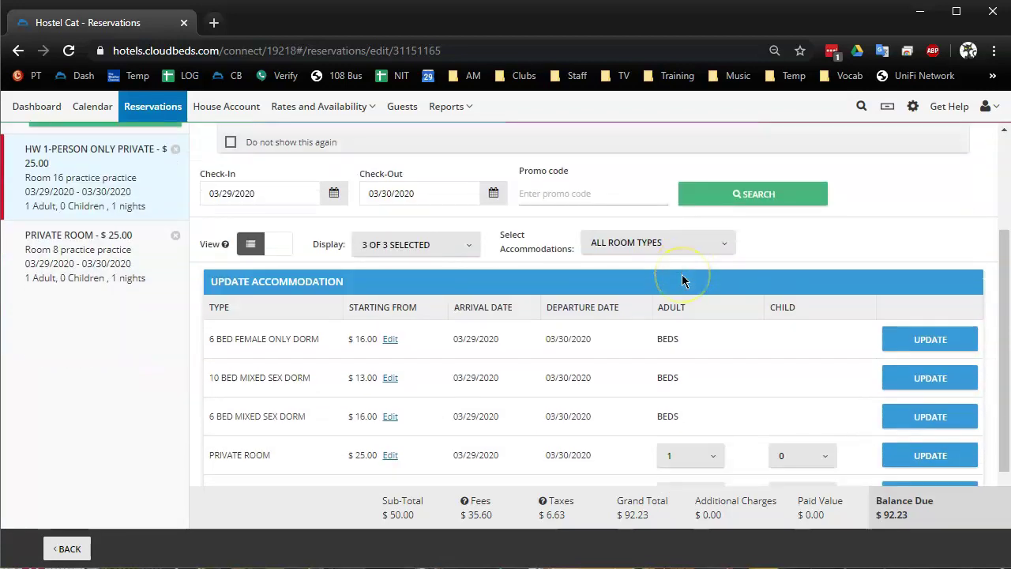
scroll(682, 277, "down", 1)
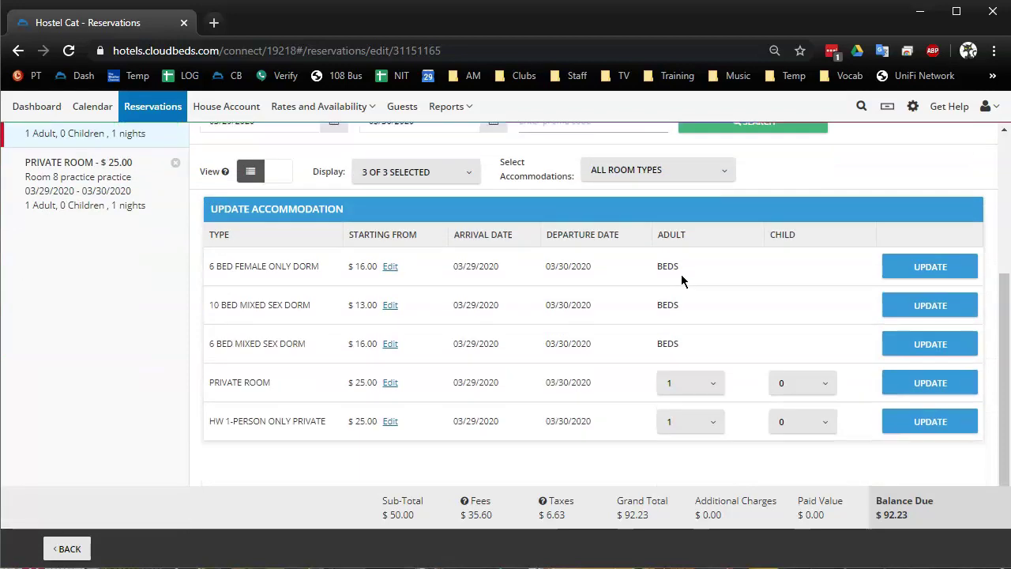
Step: Check the adult occupancy options for the HW 1-Person ONLY Private type, keeping 1 adult selected
left_click(711, 427)
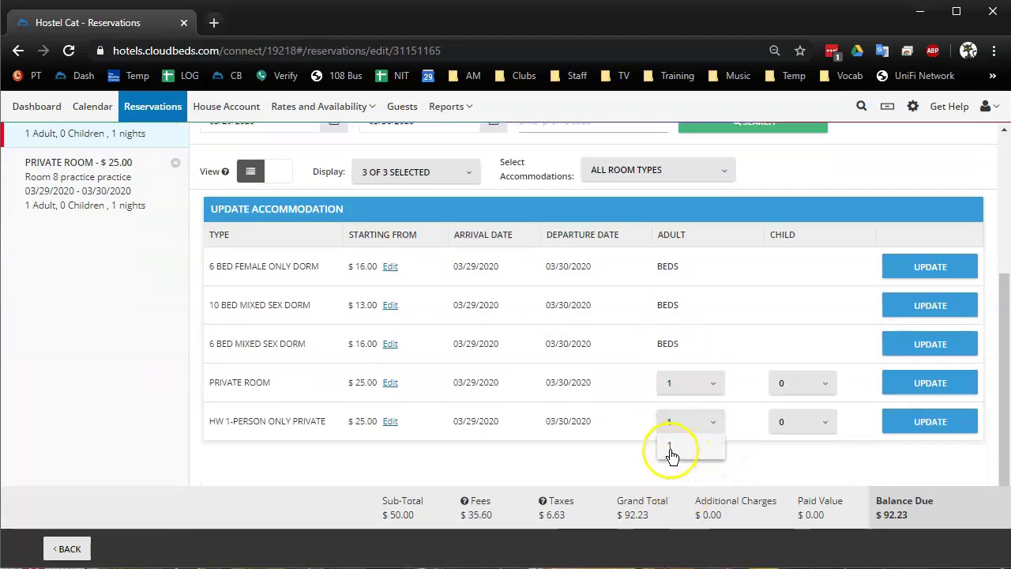
left_click(672, 450)
left_click(705, 422)
left_click(686, 448)
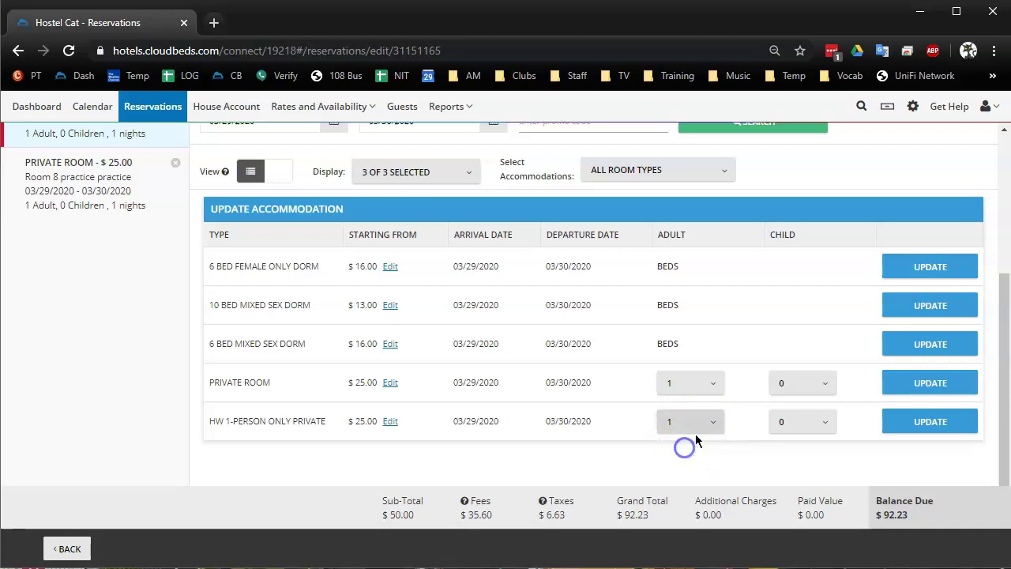
scroll(704, 384, "down", 1)
Step: Change the HW 1-Person ONLY Private accommodation to a Private Room for 2 adults, save the reservation updates, and view the balance due breakdown
left_click(702, 382)
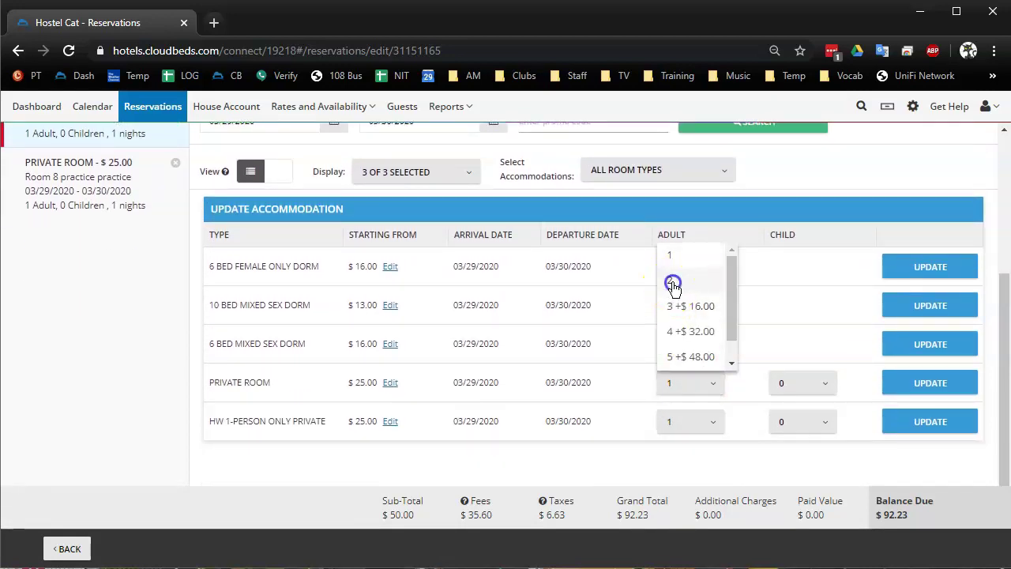
left_click(670, 280)
left_click(932, 383)
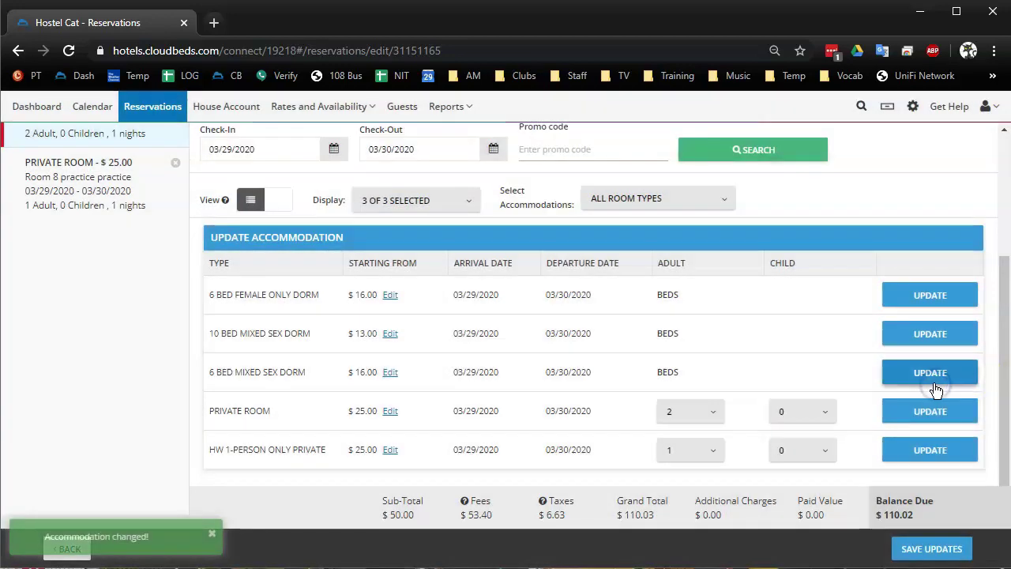
scroll(666, 271, "up", 3)
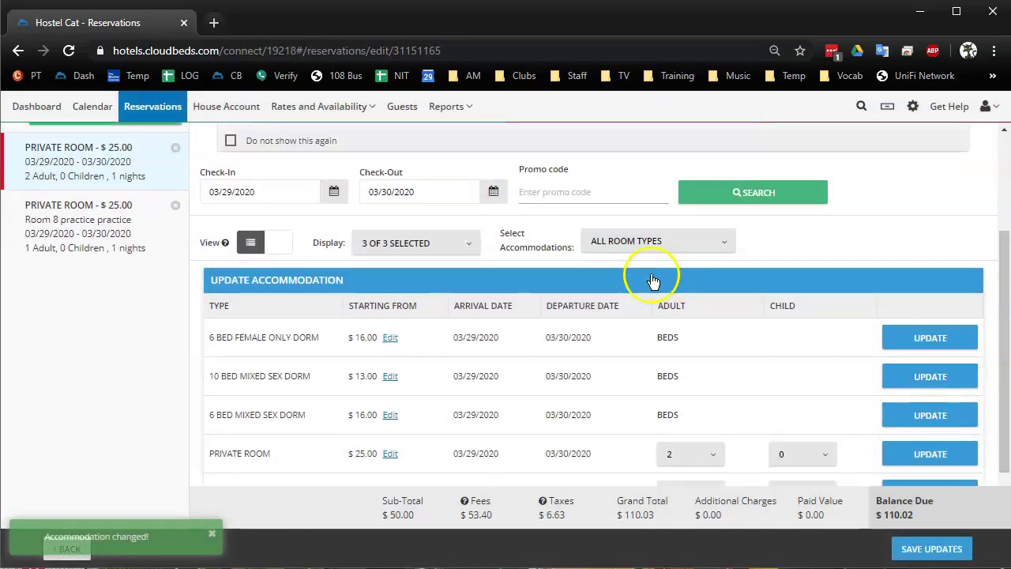
left_click(67, 278)
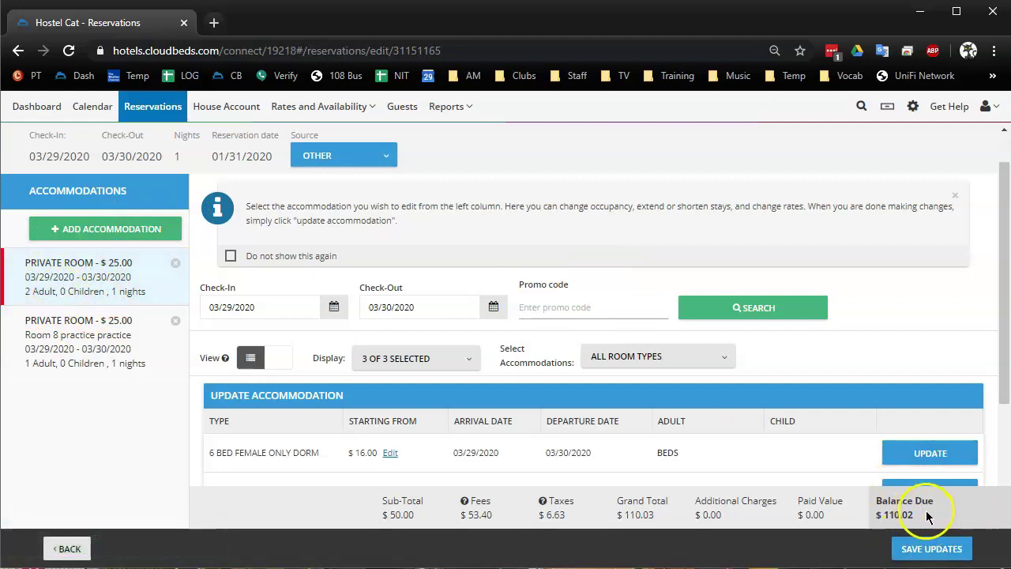
left_click(929, 549)
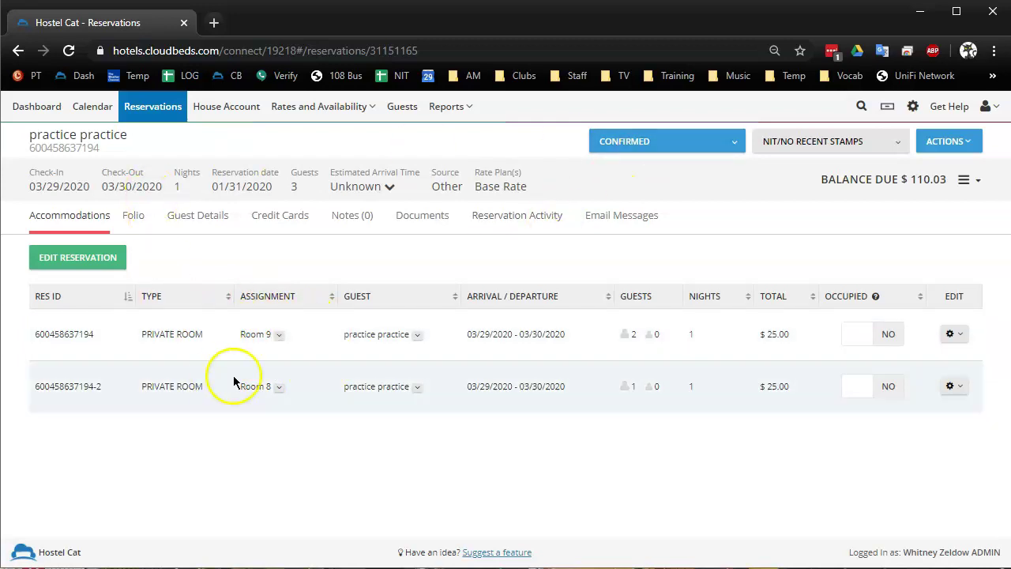
left_click(977, 181)
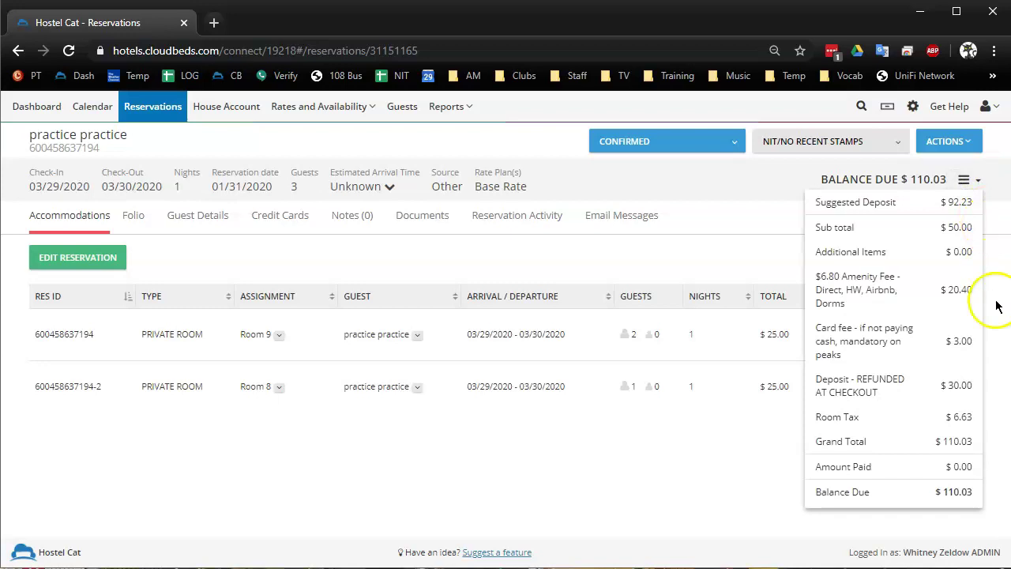